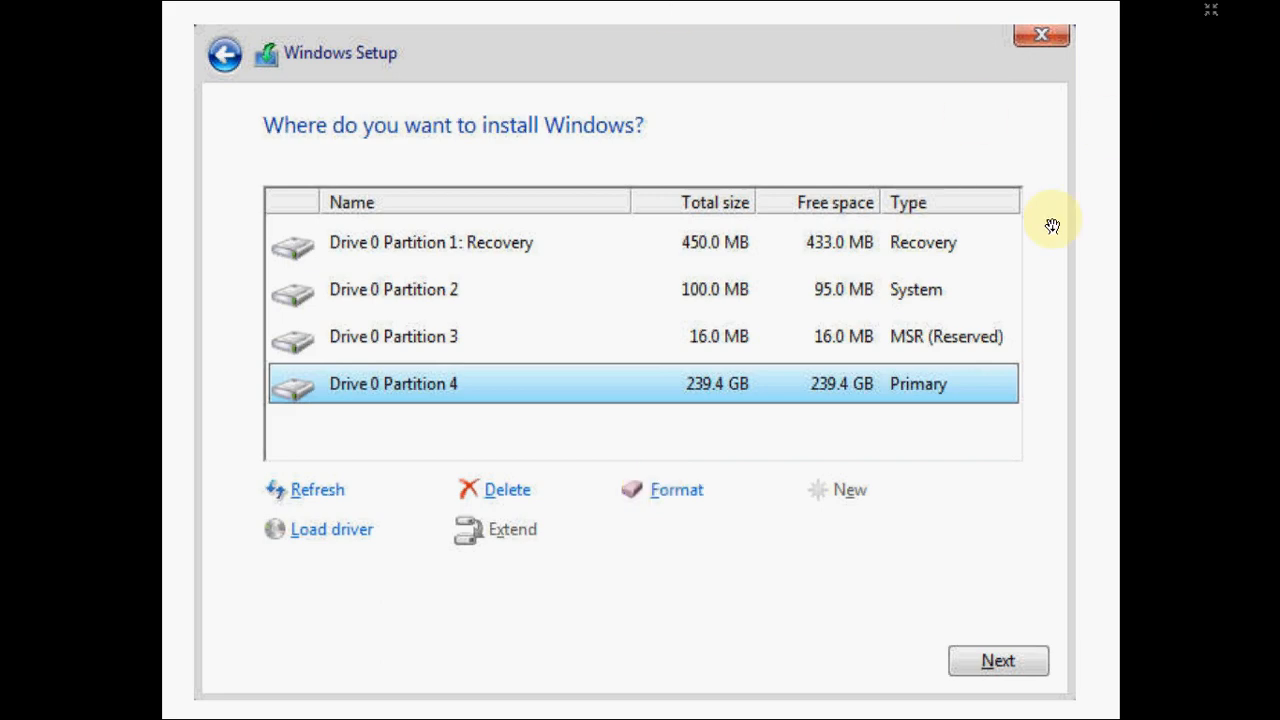
- Put away the full-screen Windows Setup slide and open This PC from the desktop in a maximized window
key(Escape)
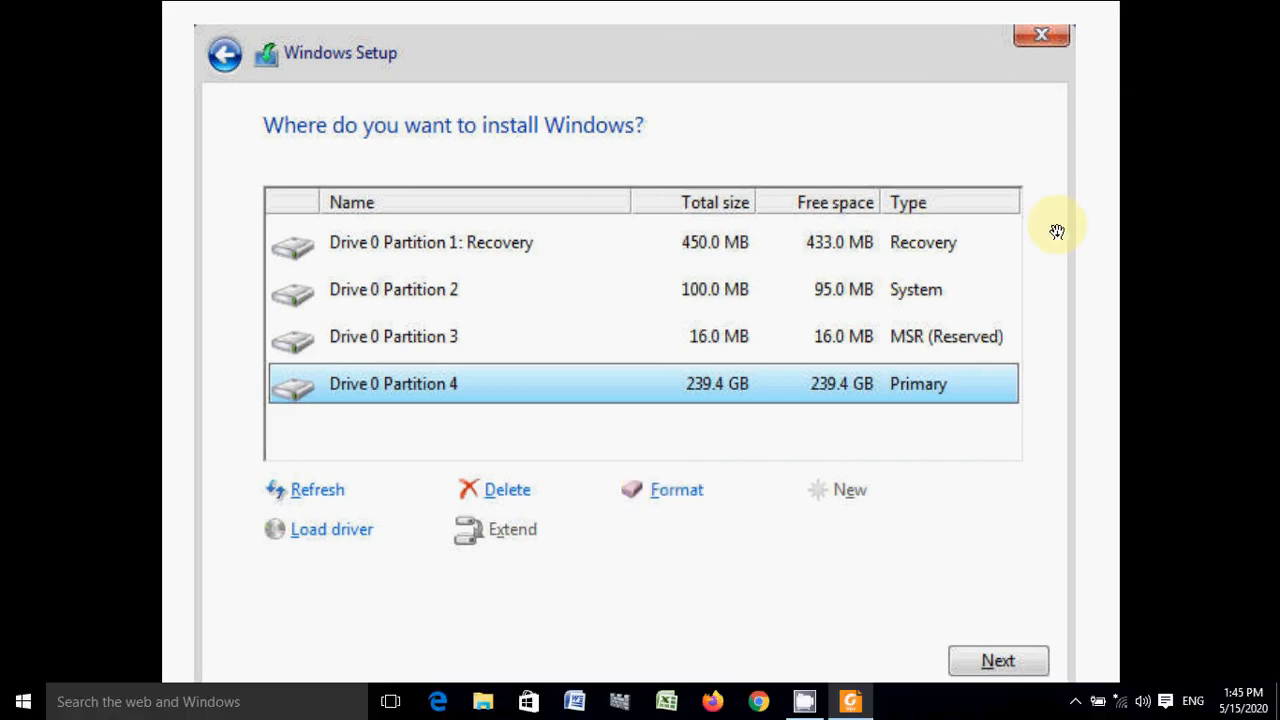
click(1188, 12)
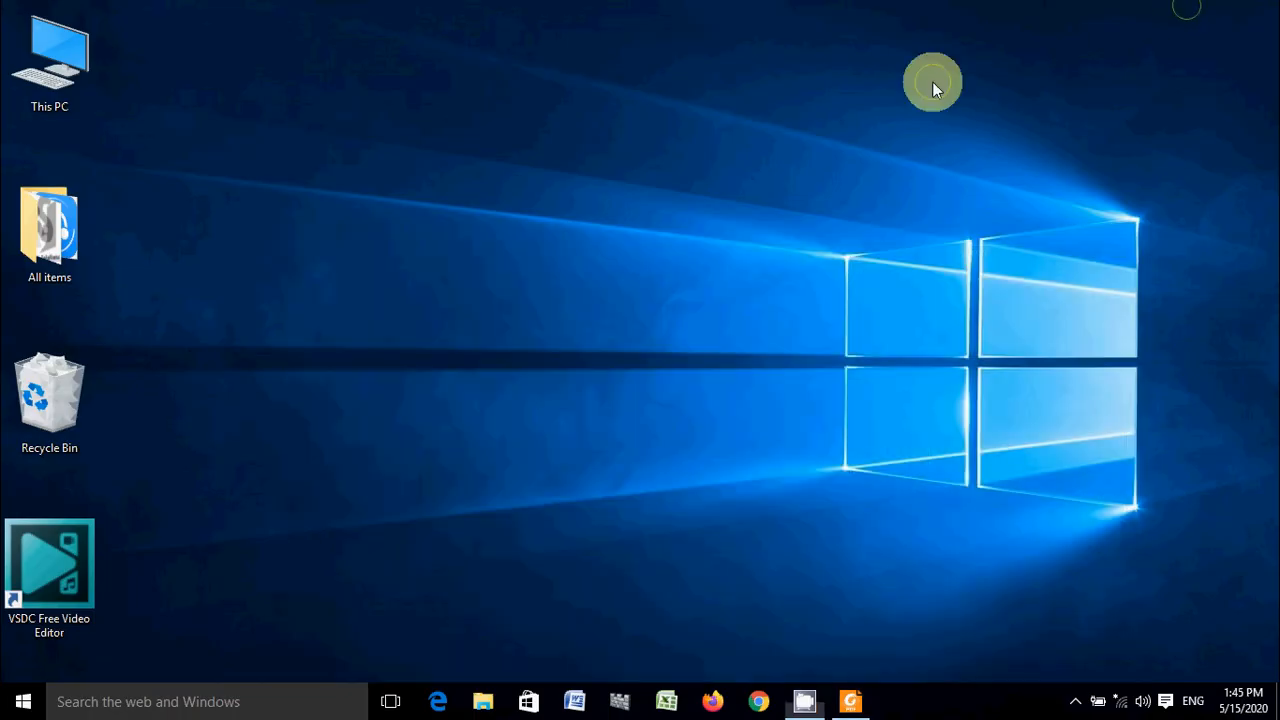
right_click(932, 82)
click(999, 137)
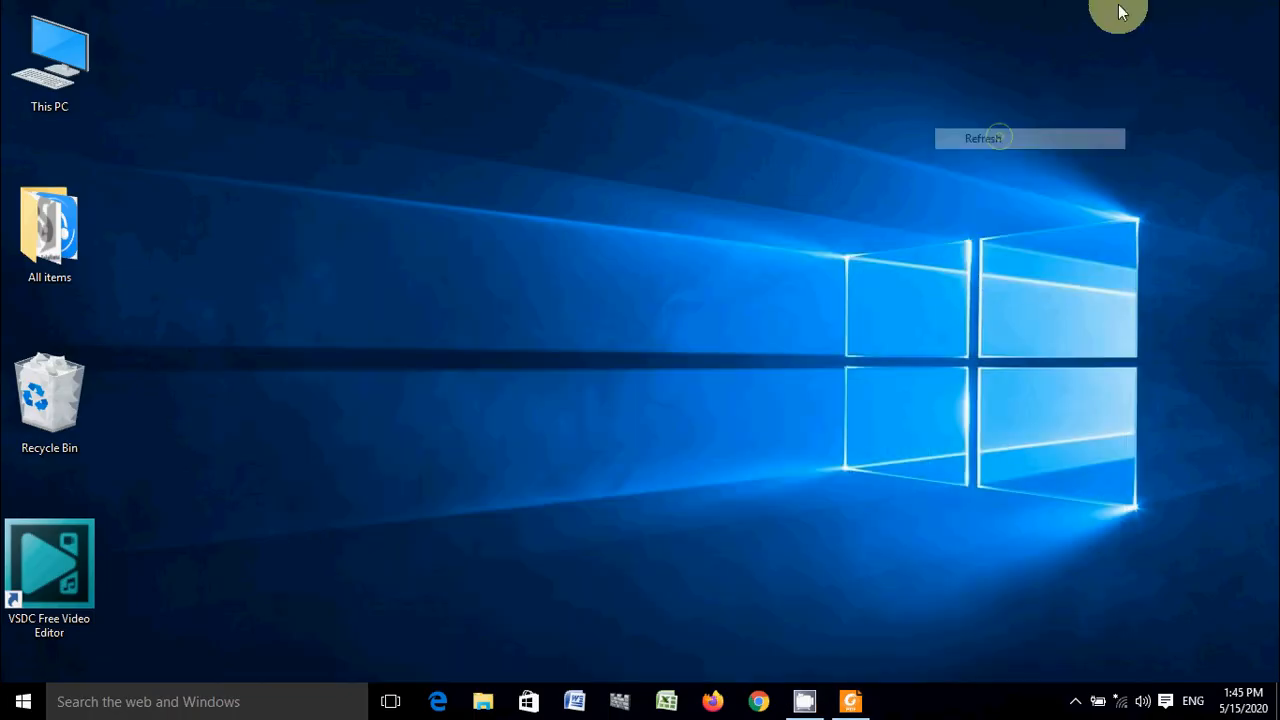
double_click(79, 56)
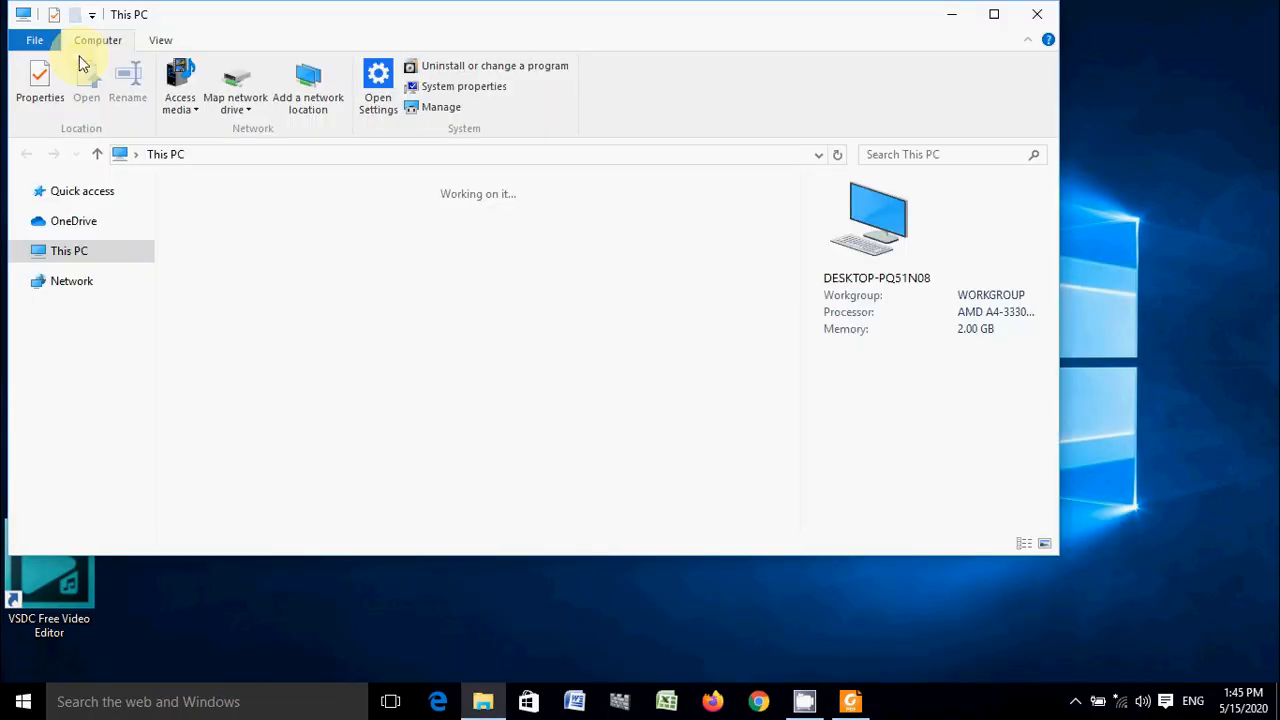
click(994, 14)
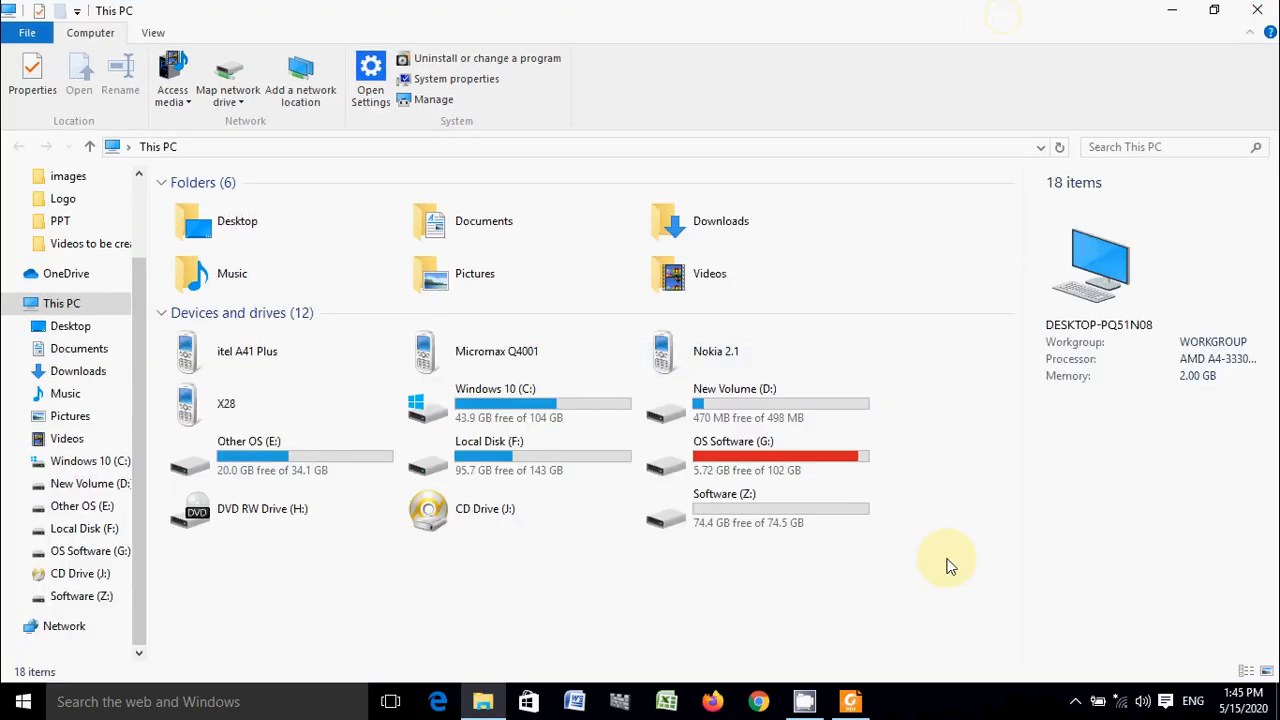
- Rename the Software (Z:) drive as iHaVeSoLutions
click(725, 517)
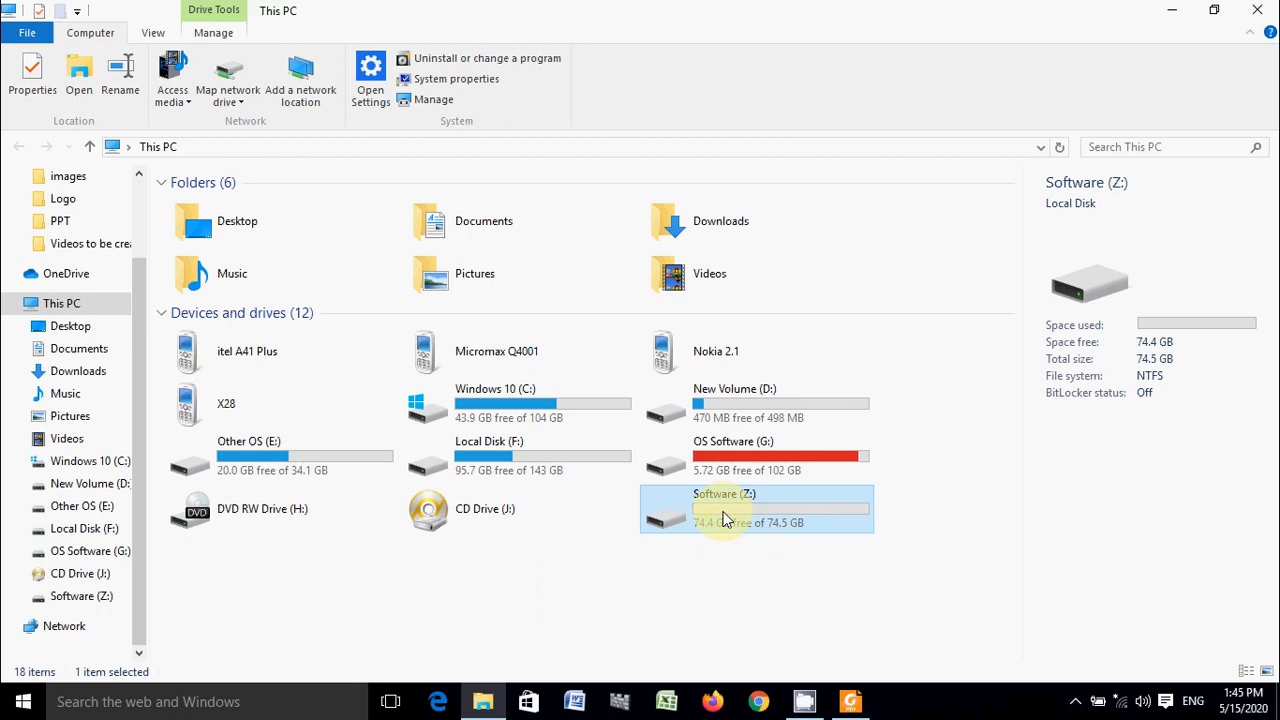
right_click(725, 514)
click(805, 465)
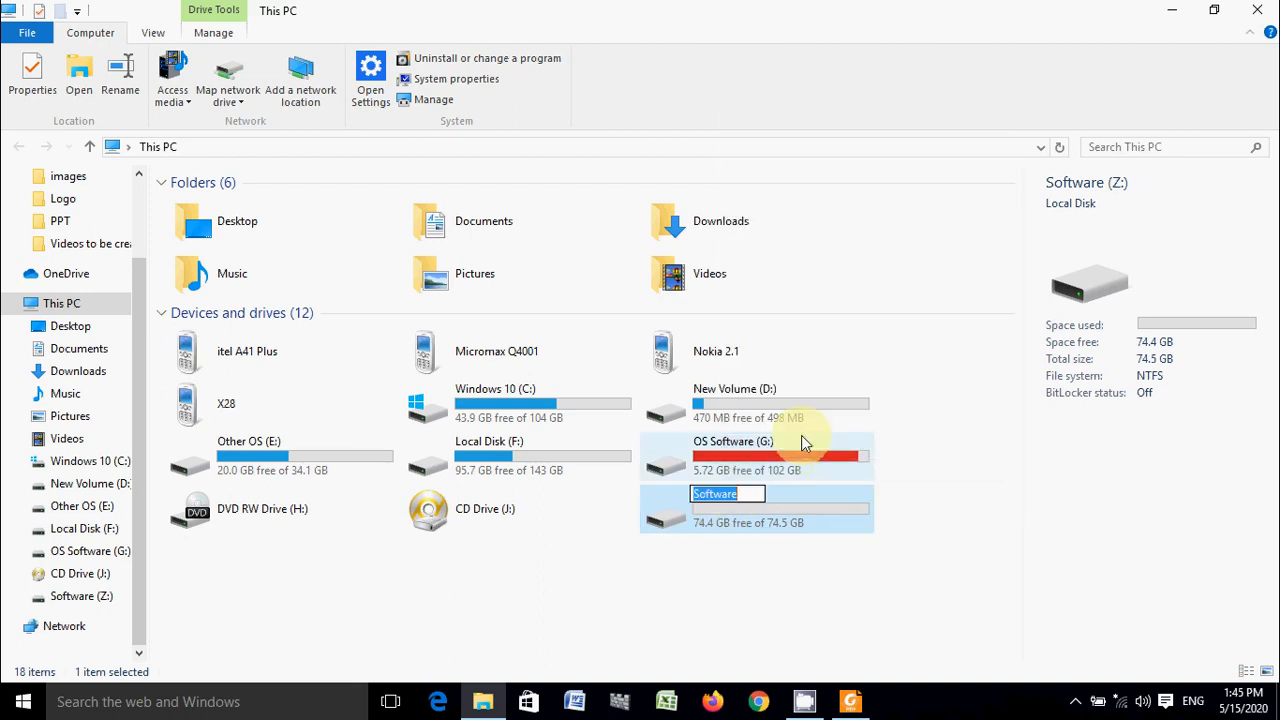
text(iHa)
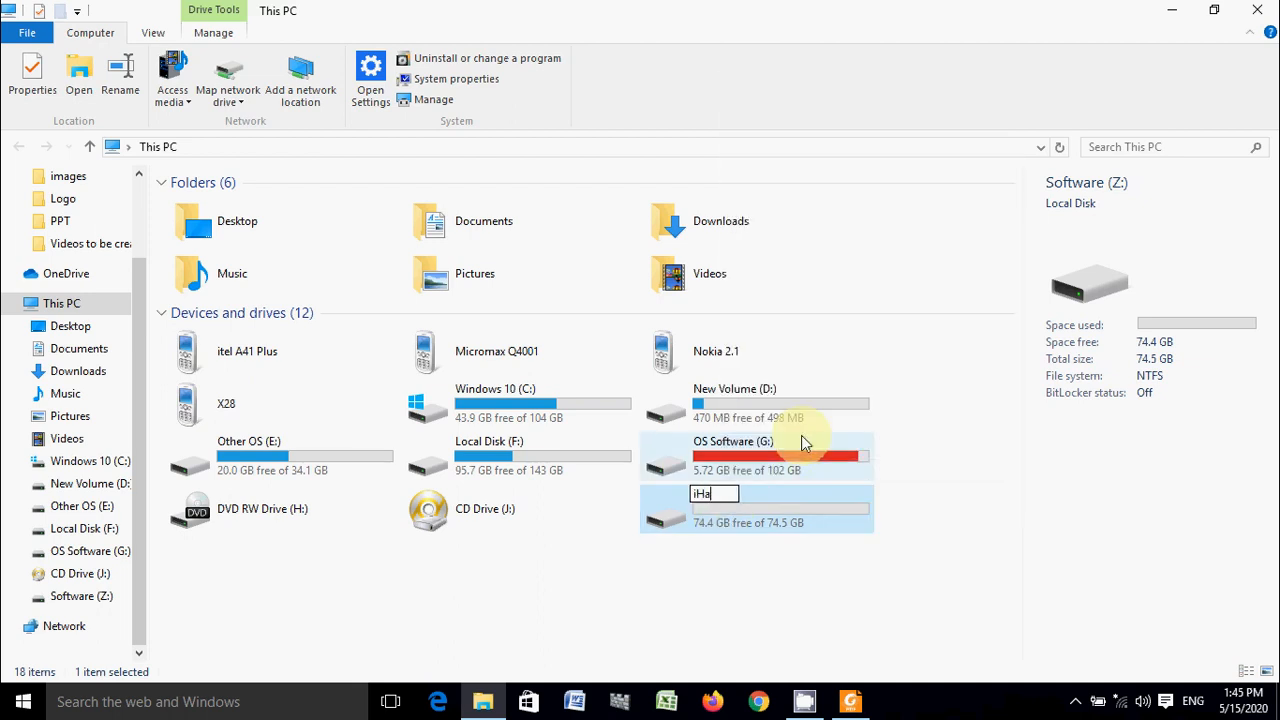
text(VeSoLu)
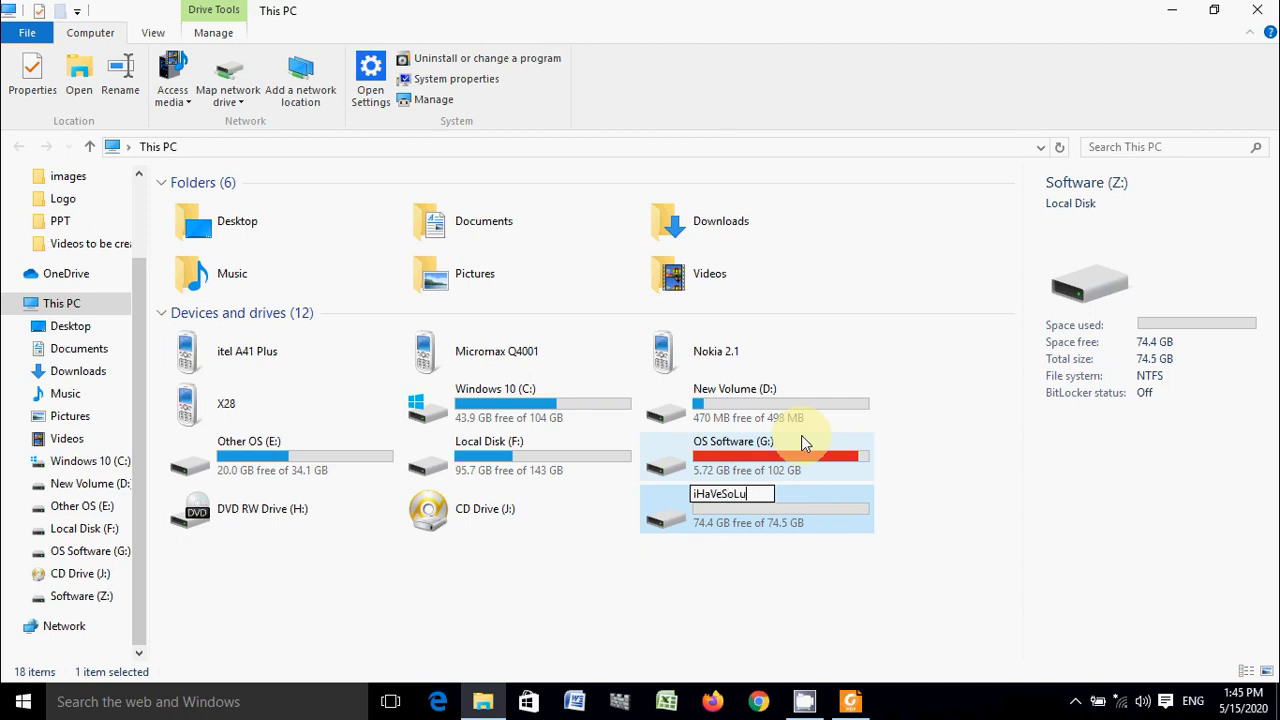
text(tions)
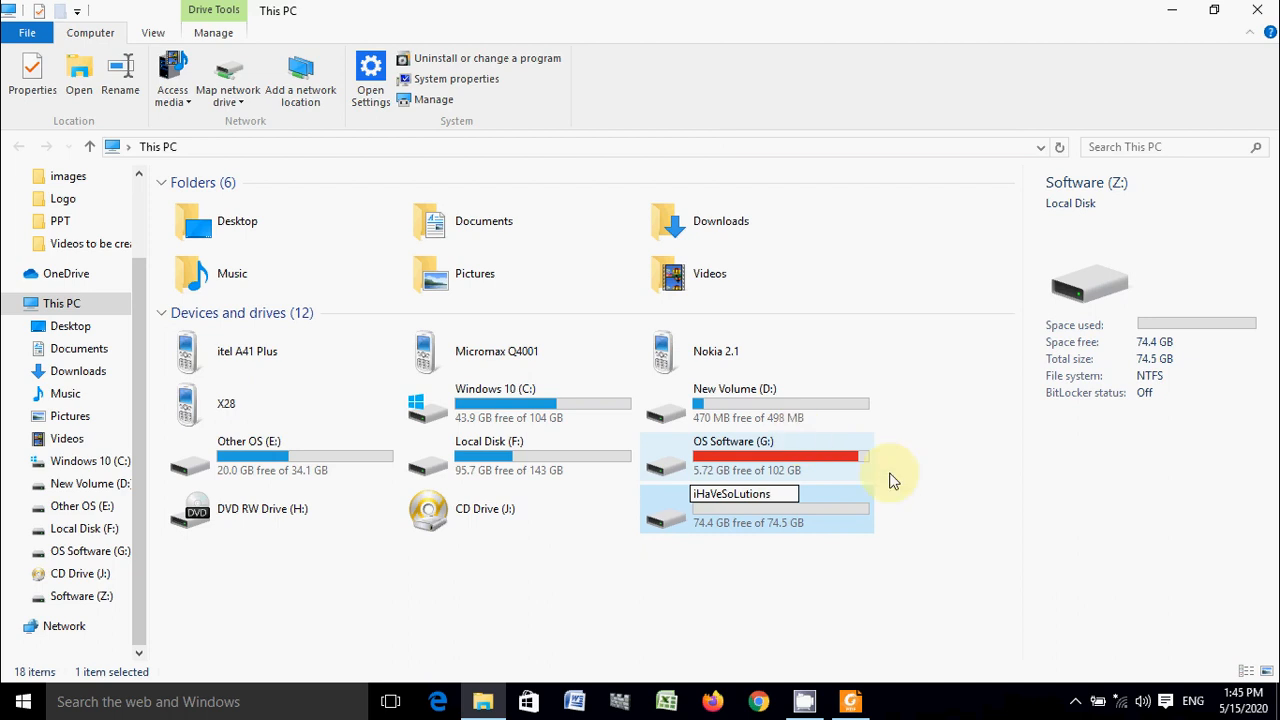
click(978, 550)
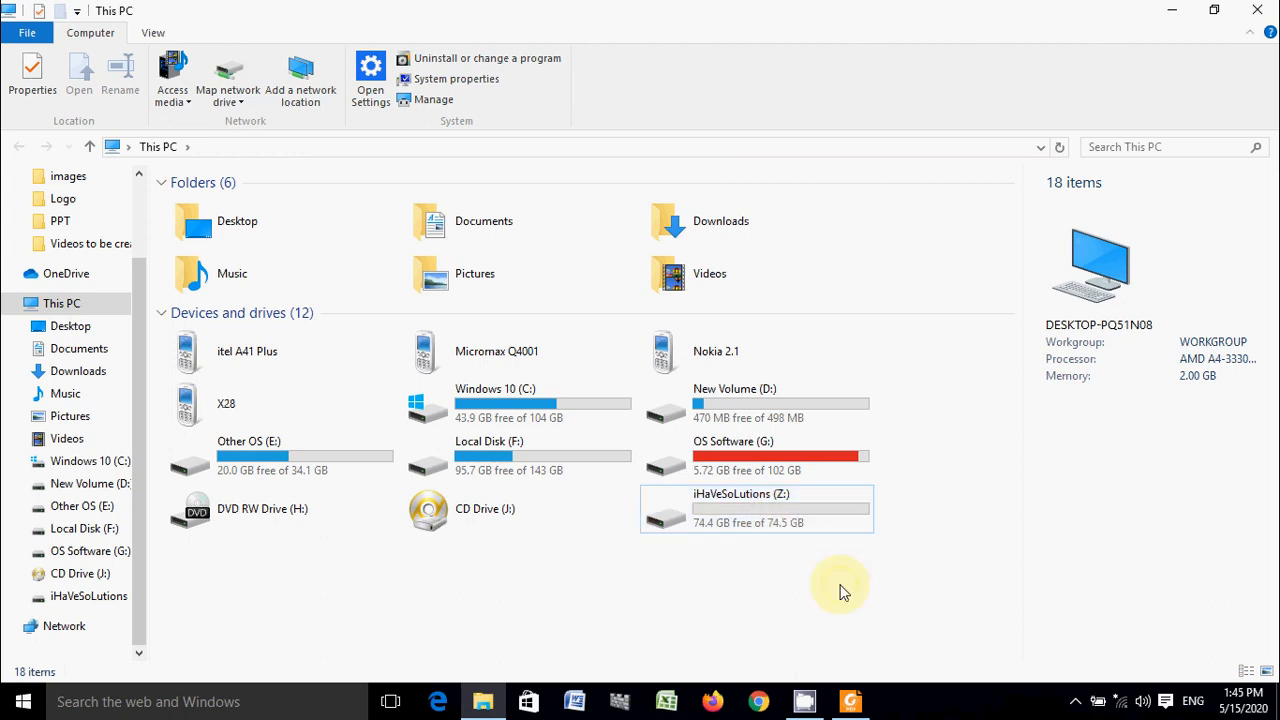
- Close the This PC window and refresh the desktop
click(780, 516)
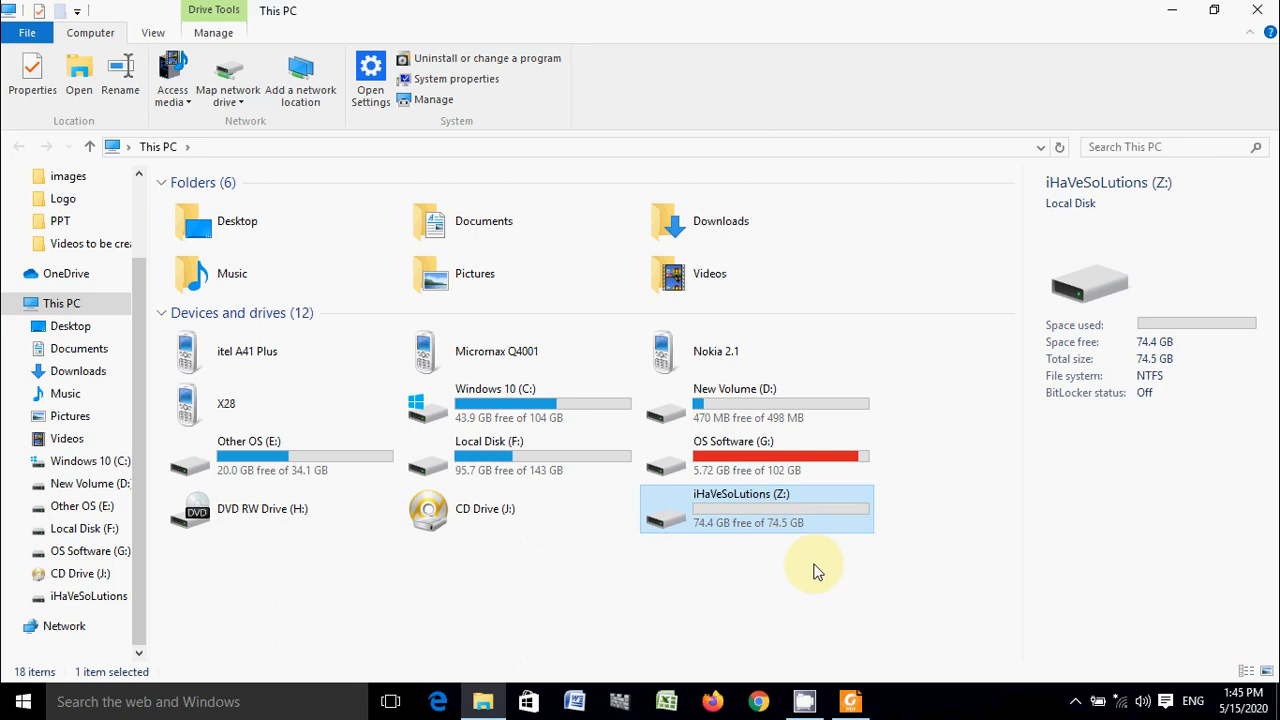
click(930, 523)
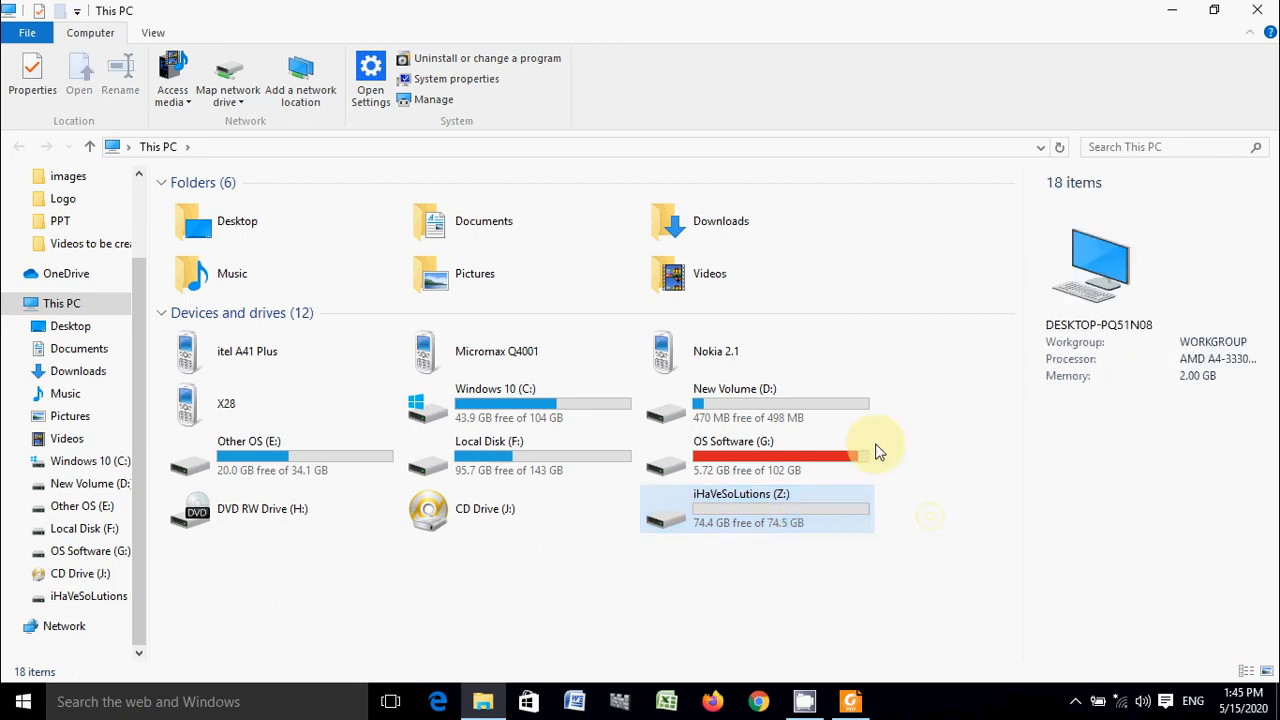
click(1250, 8)
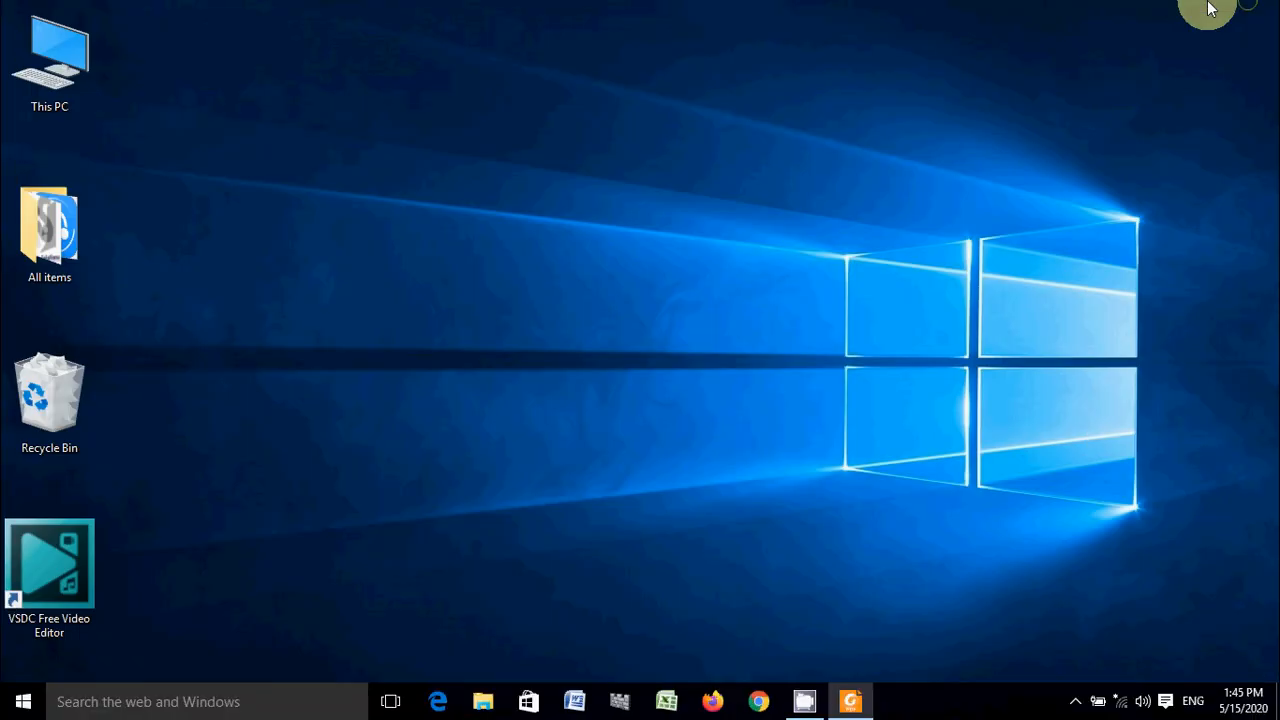
right_click(935, 99)
click(990, 155)
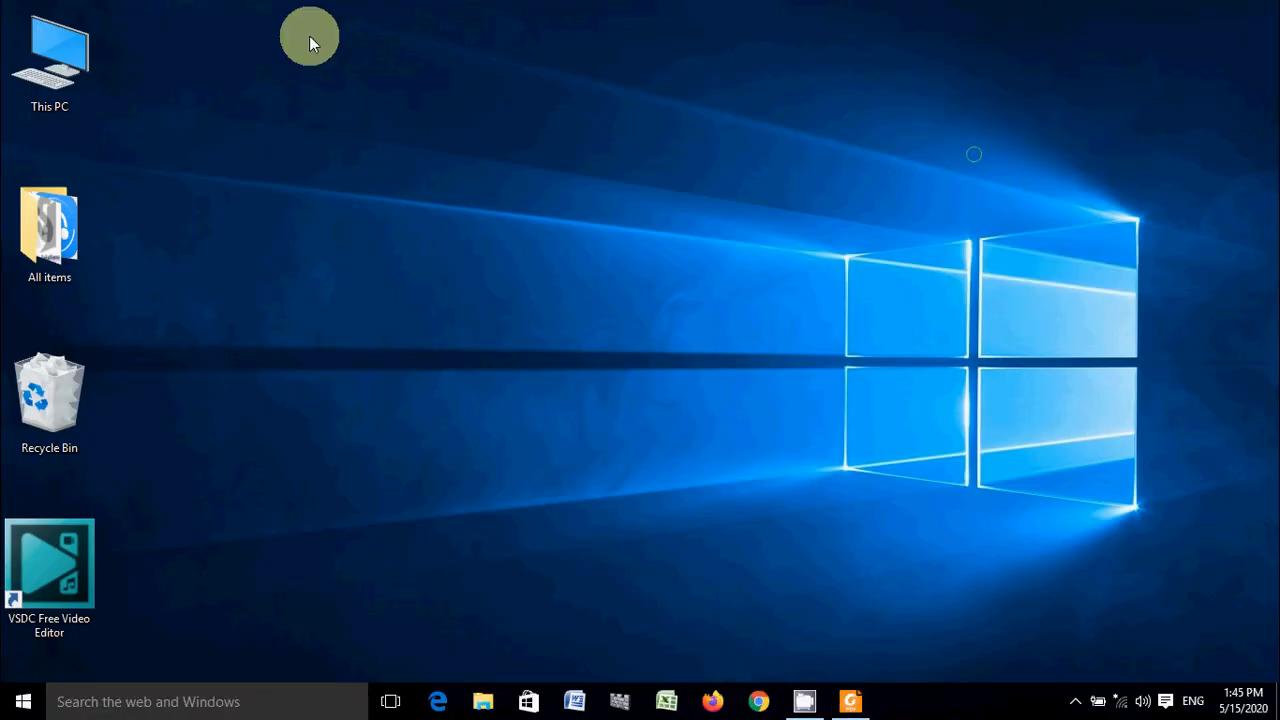
- Open Computer Management for This PC and maximize its window
right_click(57, 65)
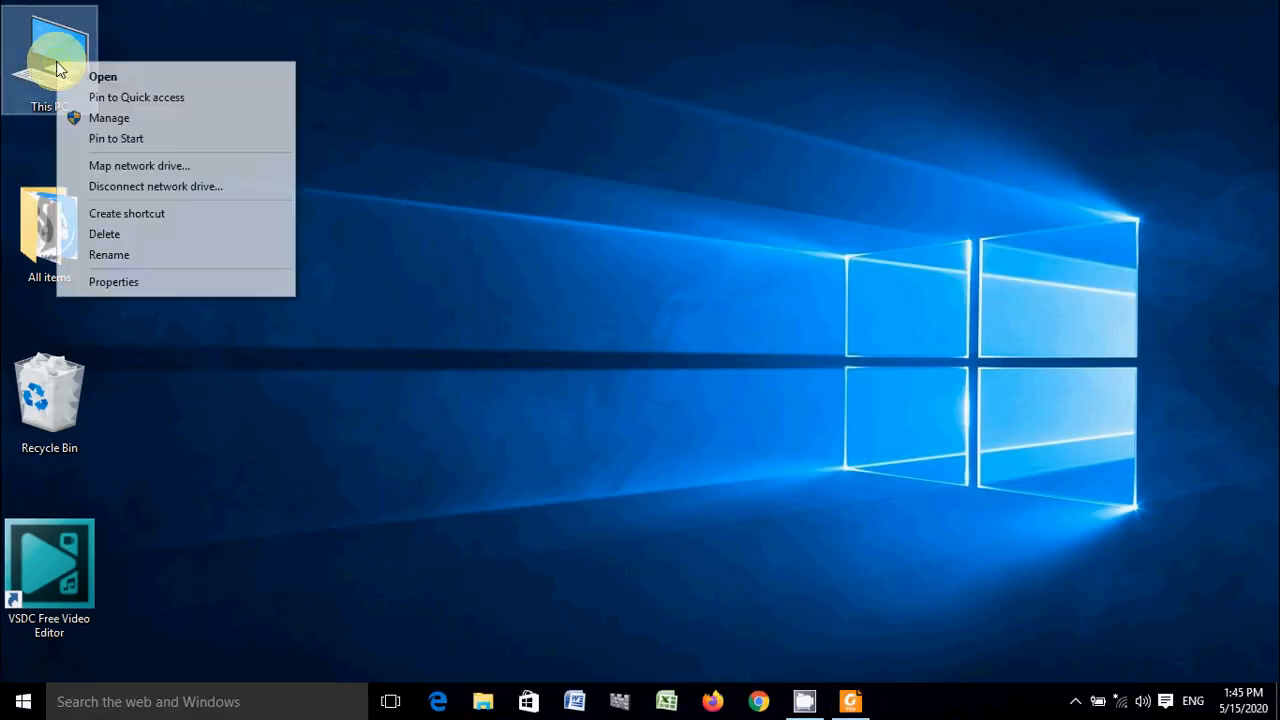
click(173, 125)
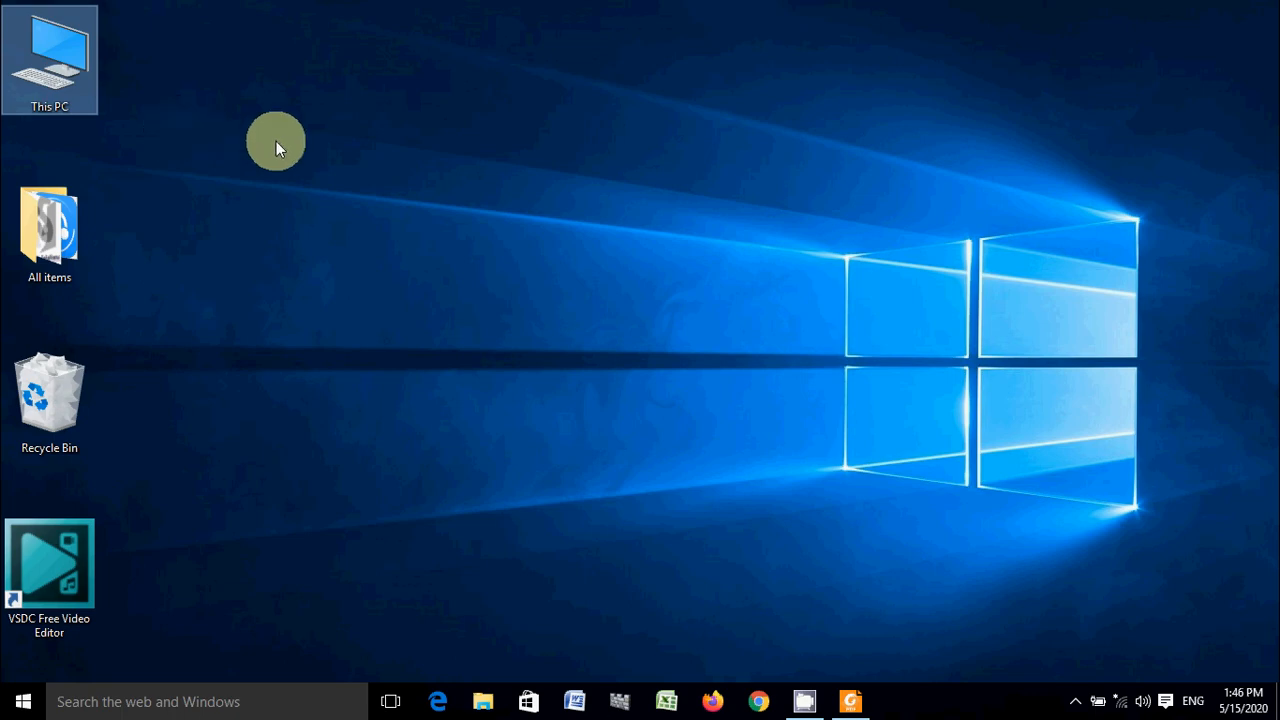
right_click(66, 57)
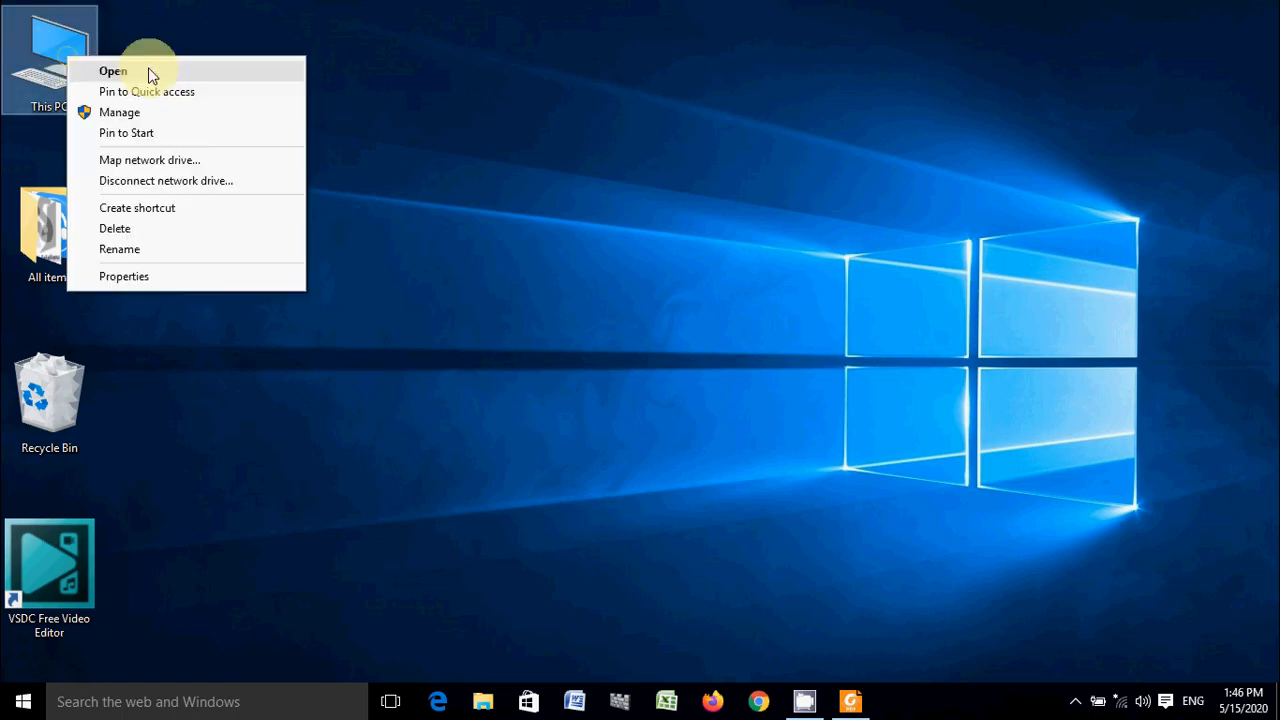
click(163, 112)
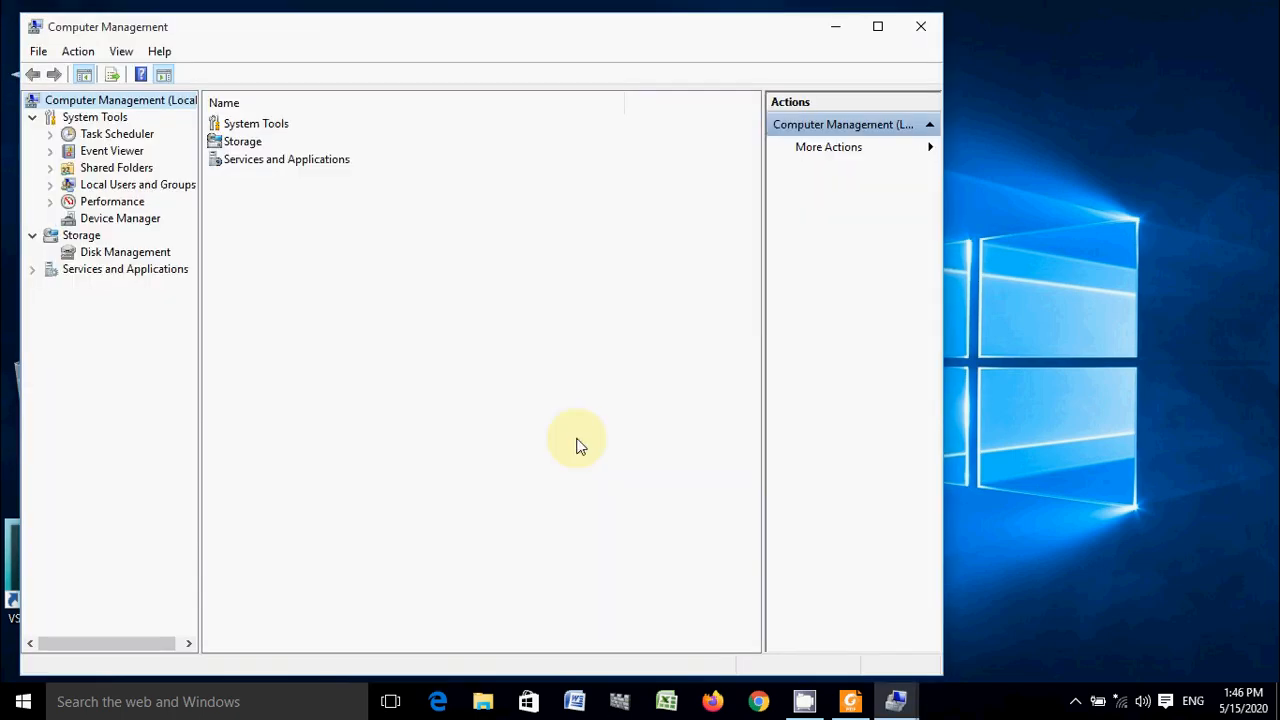
click(875, 28)
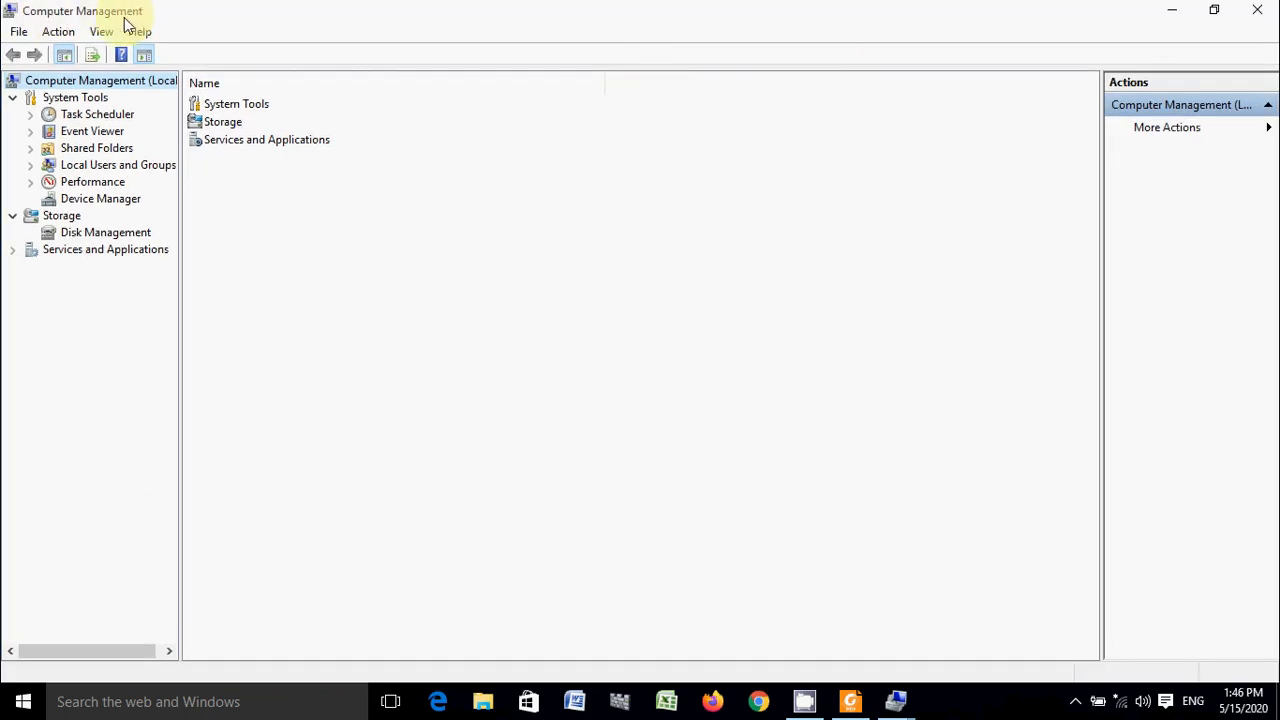
- Show Disk Management under Storage and widen its volume area by narrowing the Actions pane
click(13, 217)
click(14, 219)
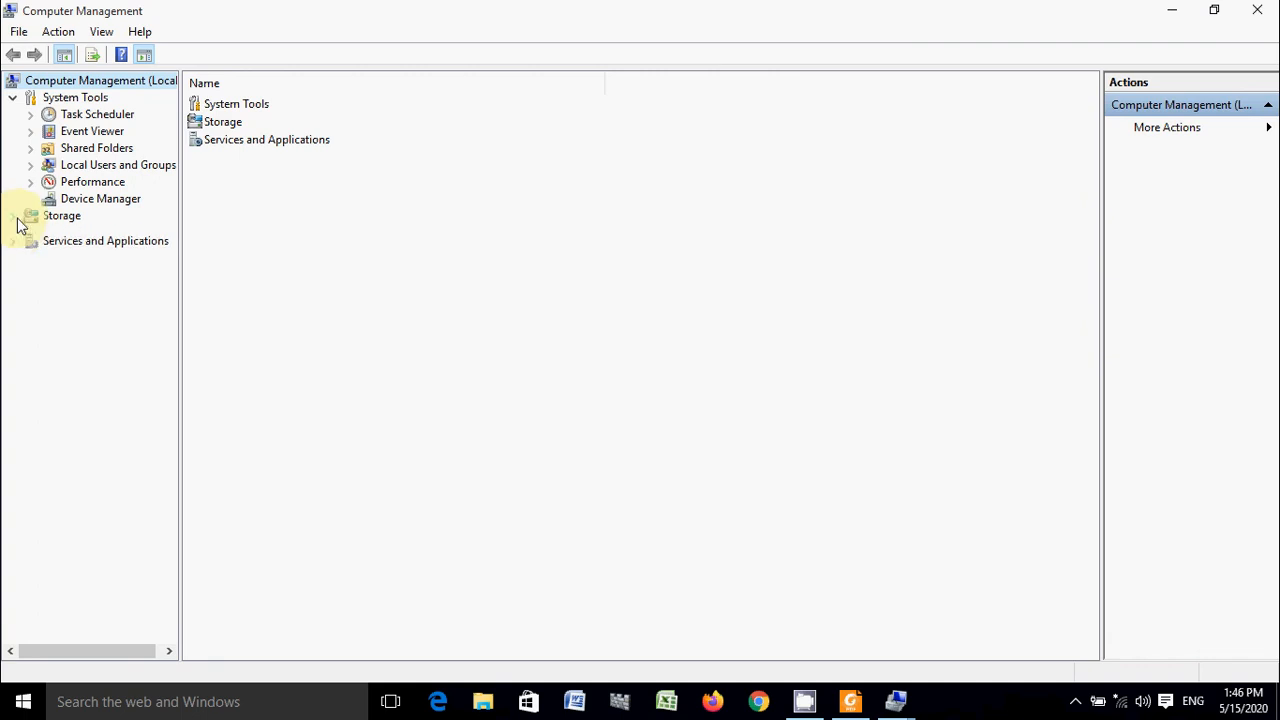
click(86, 234)
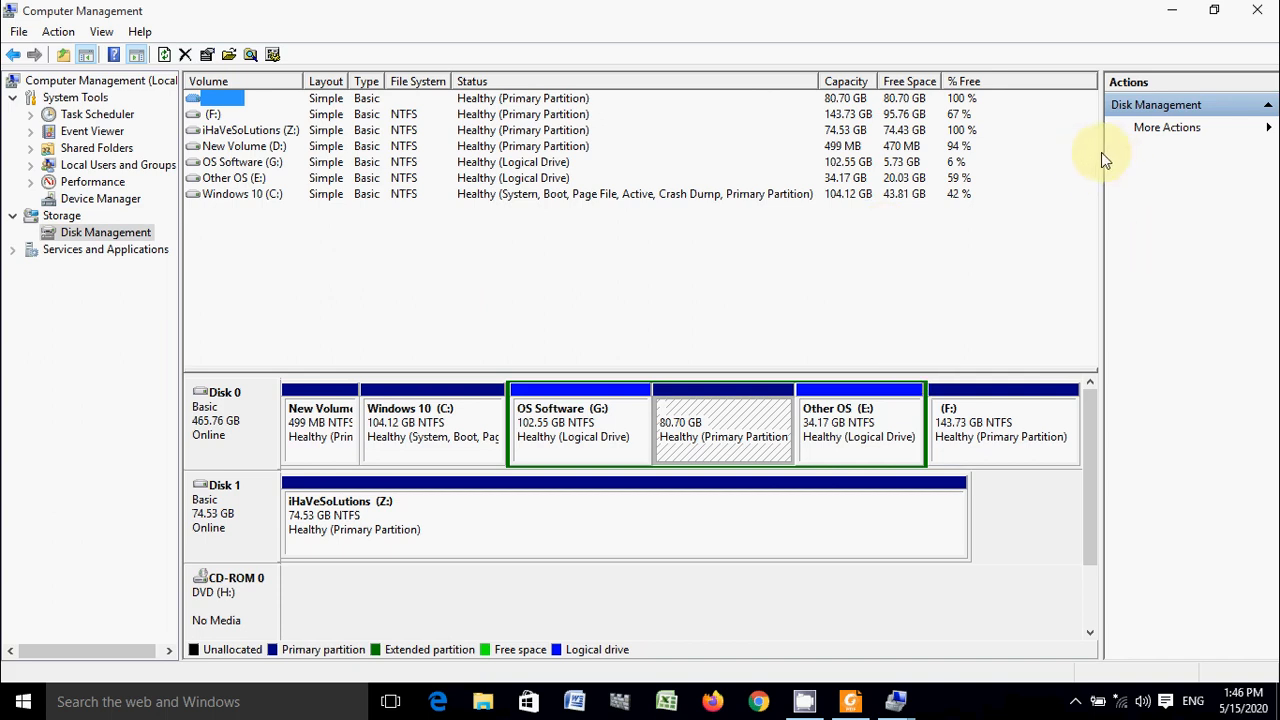
drag(1104, 158, 1190, 160)
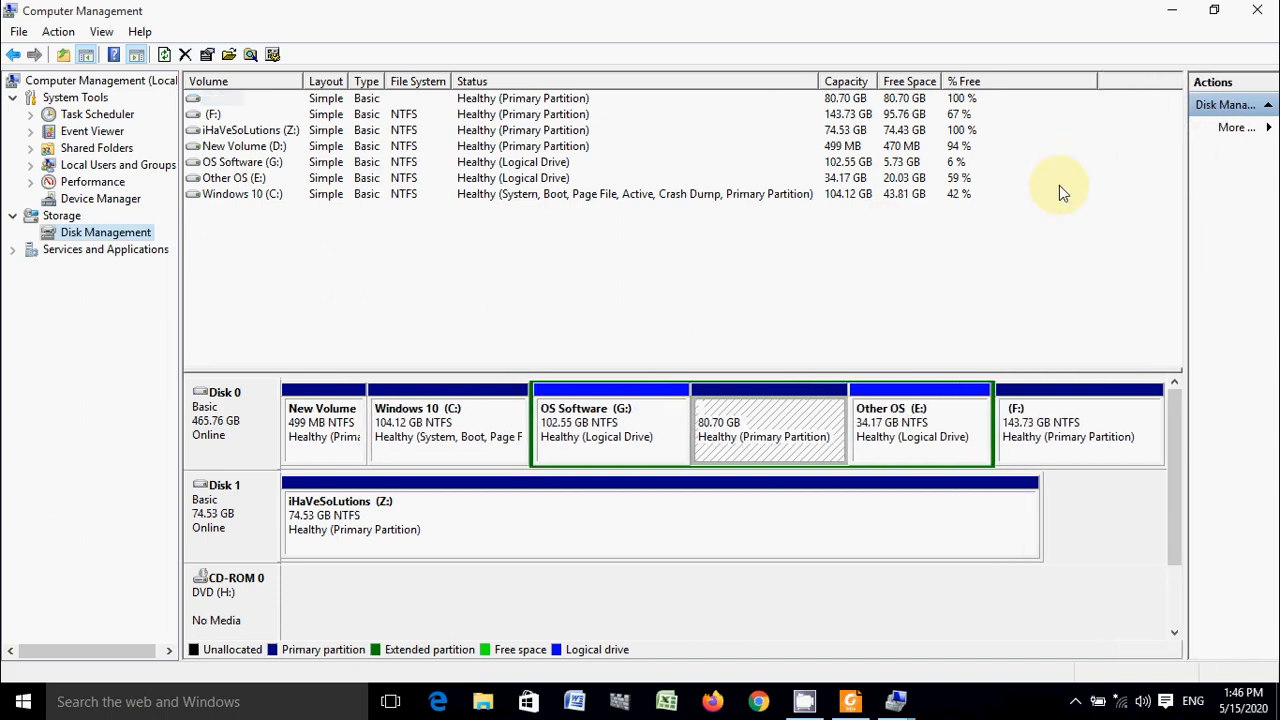
- Examine the primary and logical partitions on Disk 0 and the single iHaVeSoLutions (Z:) volume on Disk 1
click(212, 430)
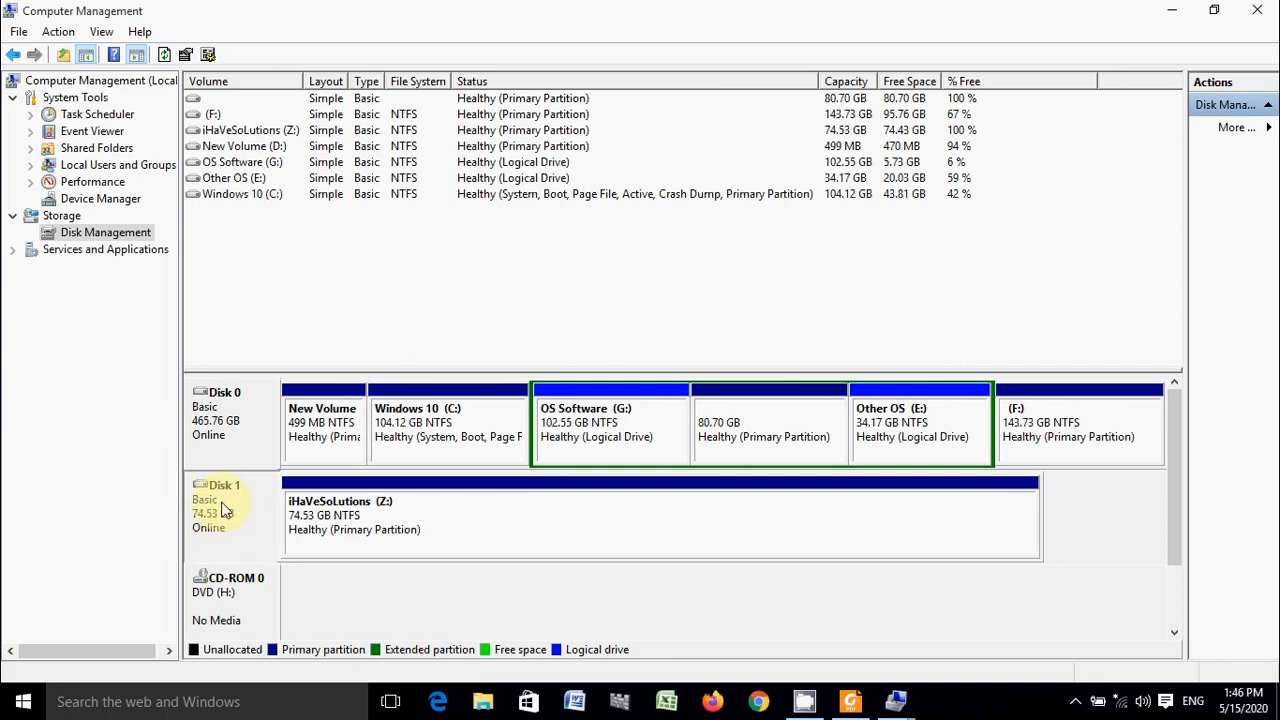
click(370, 510)
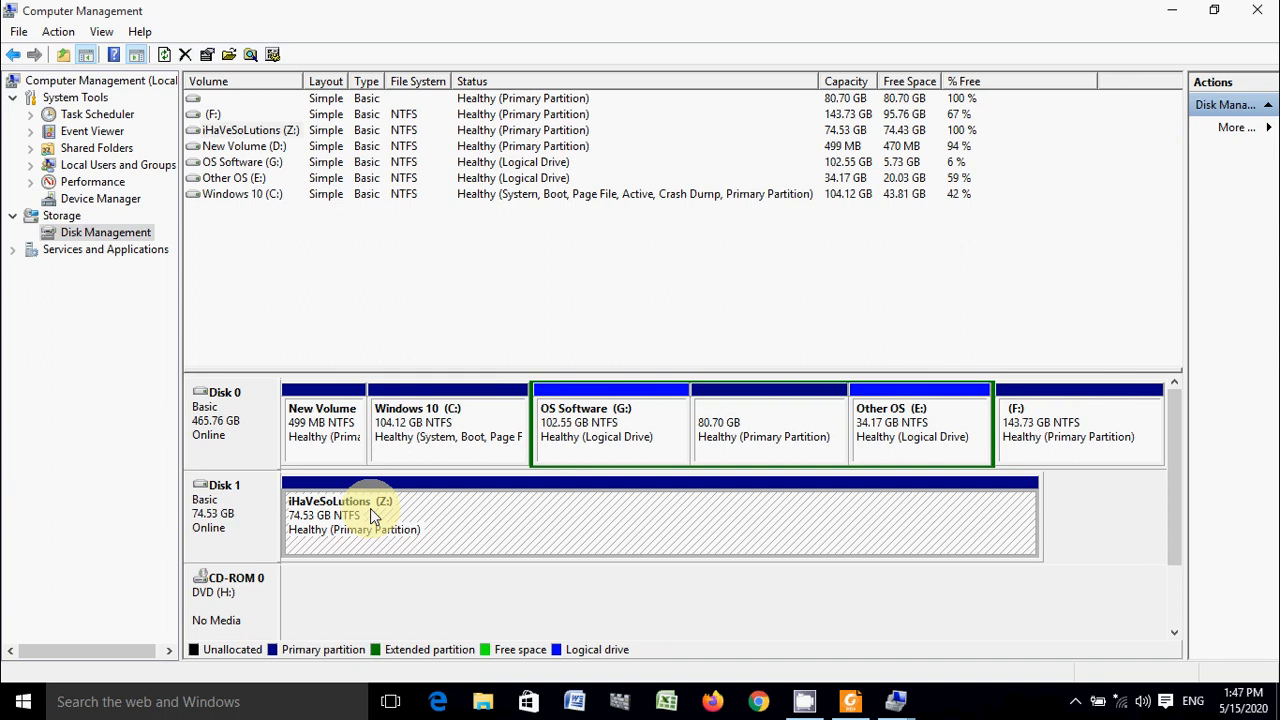
click(316, 430)
click(425, 420)
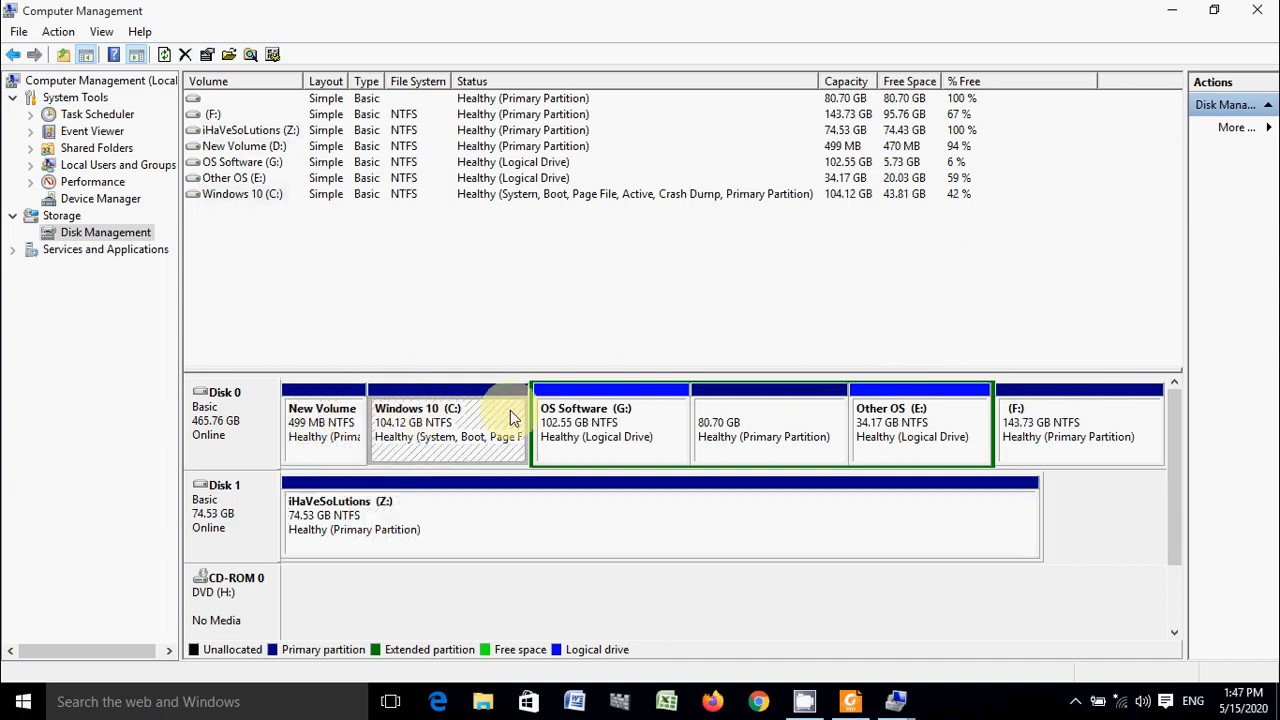
click(605, 422)
click(750, 421)
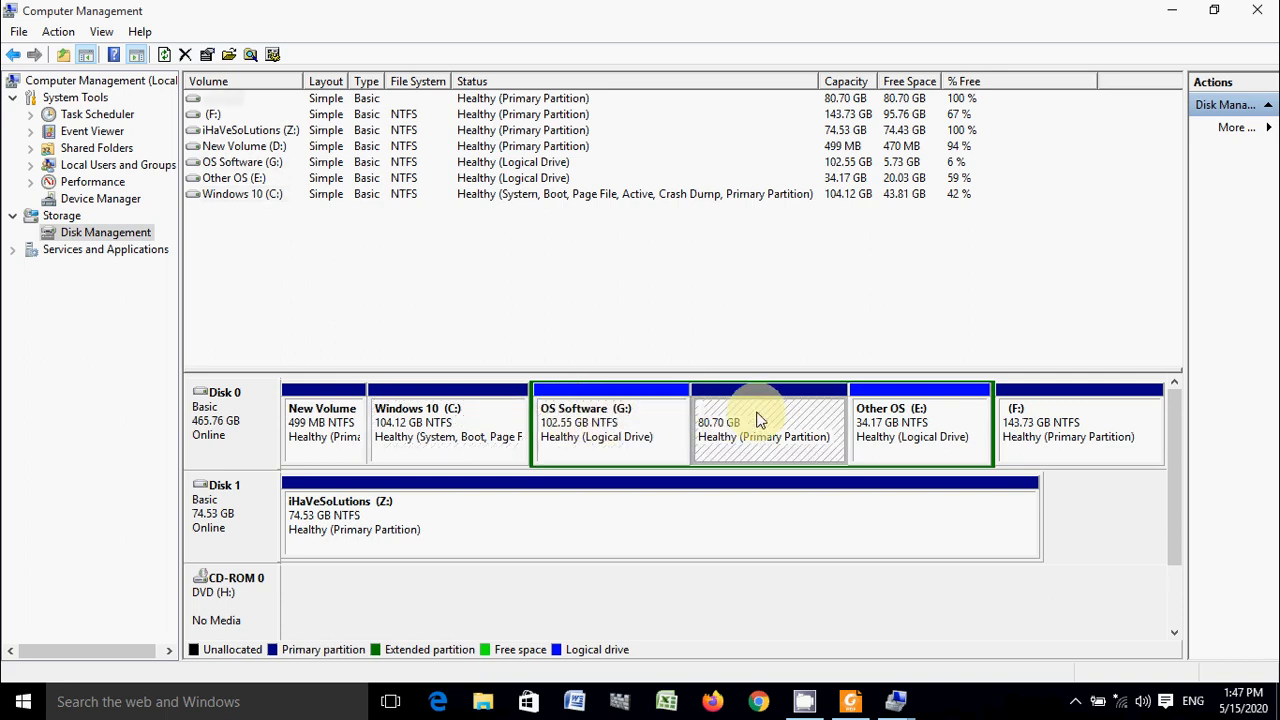
click(895, 425)
click(1086, 427)
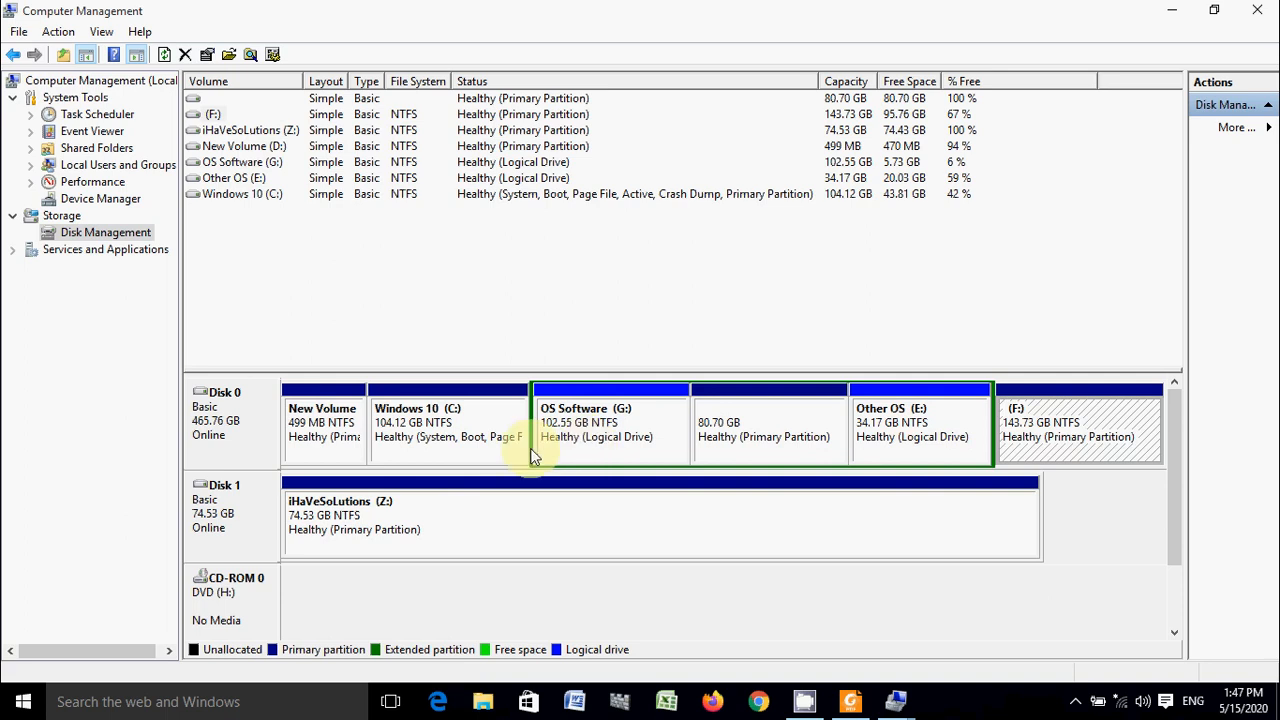
click(325, 455)
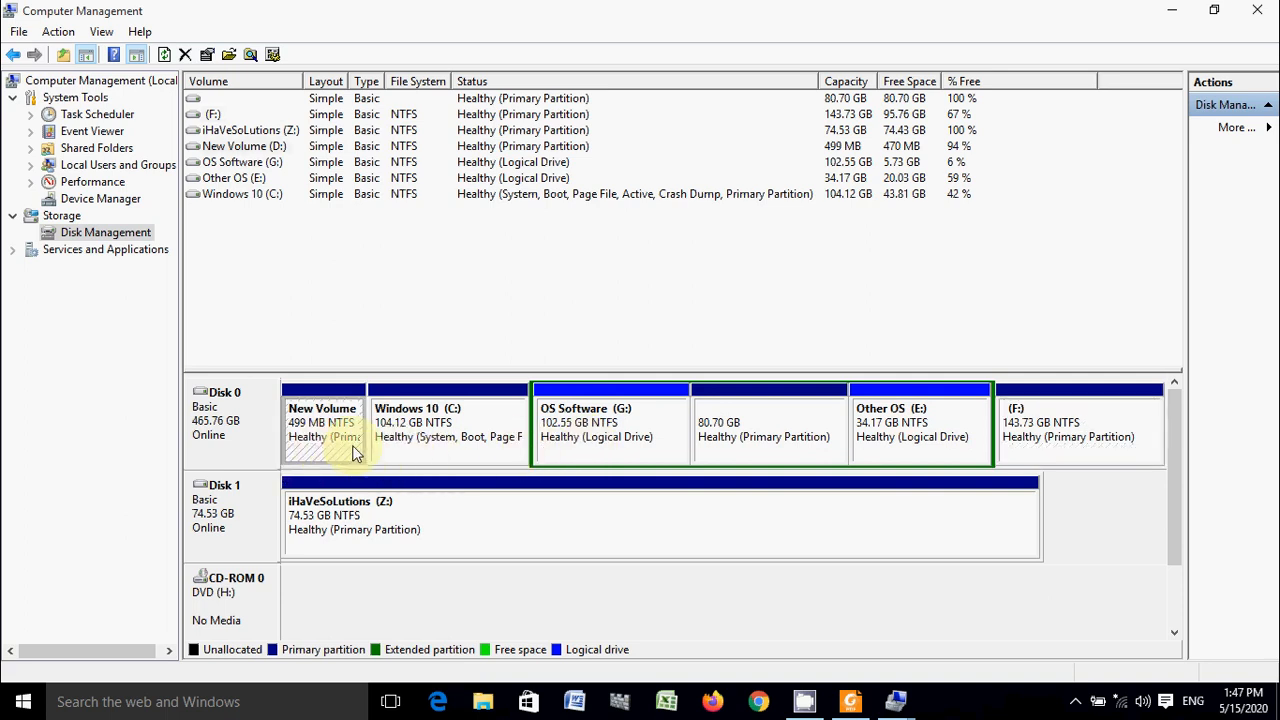
click(446, 451)
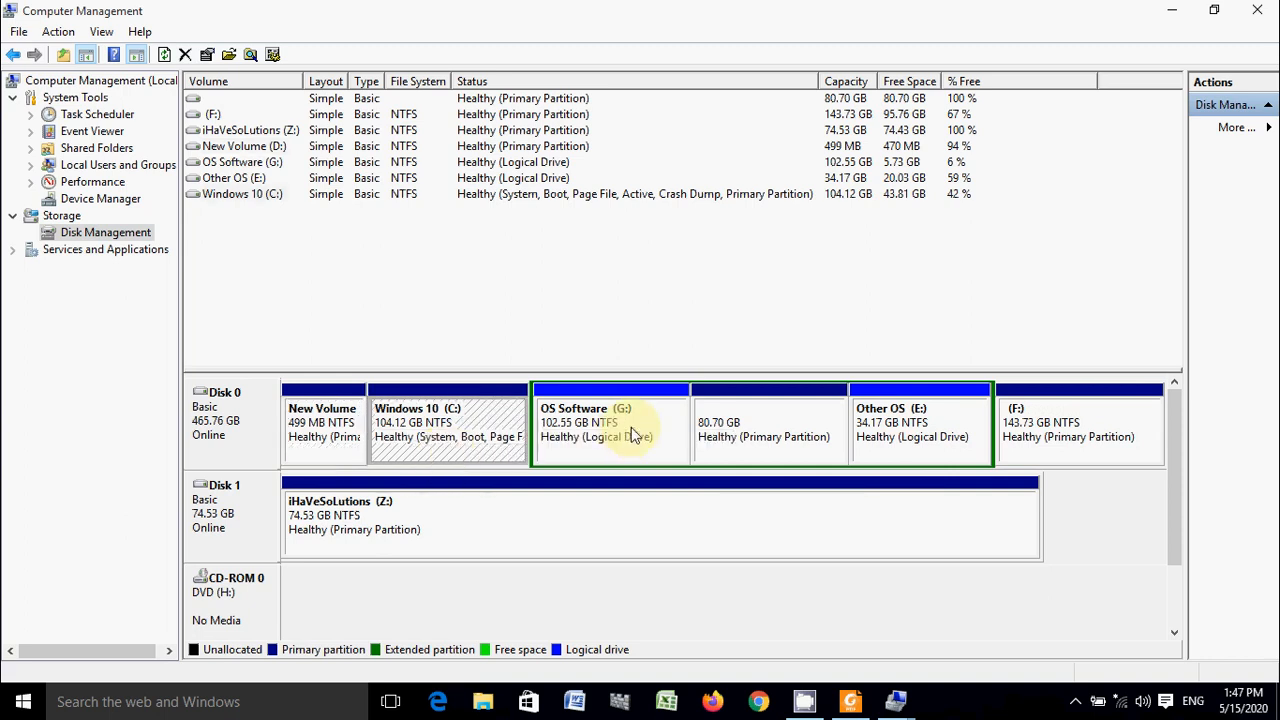
click(590, 447)
click(737, 430)
click(922, 436)
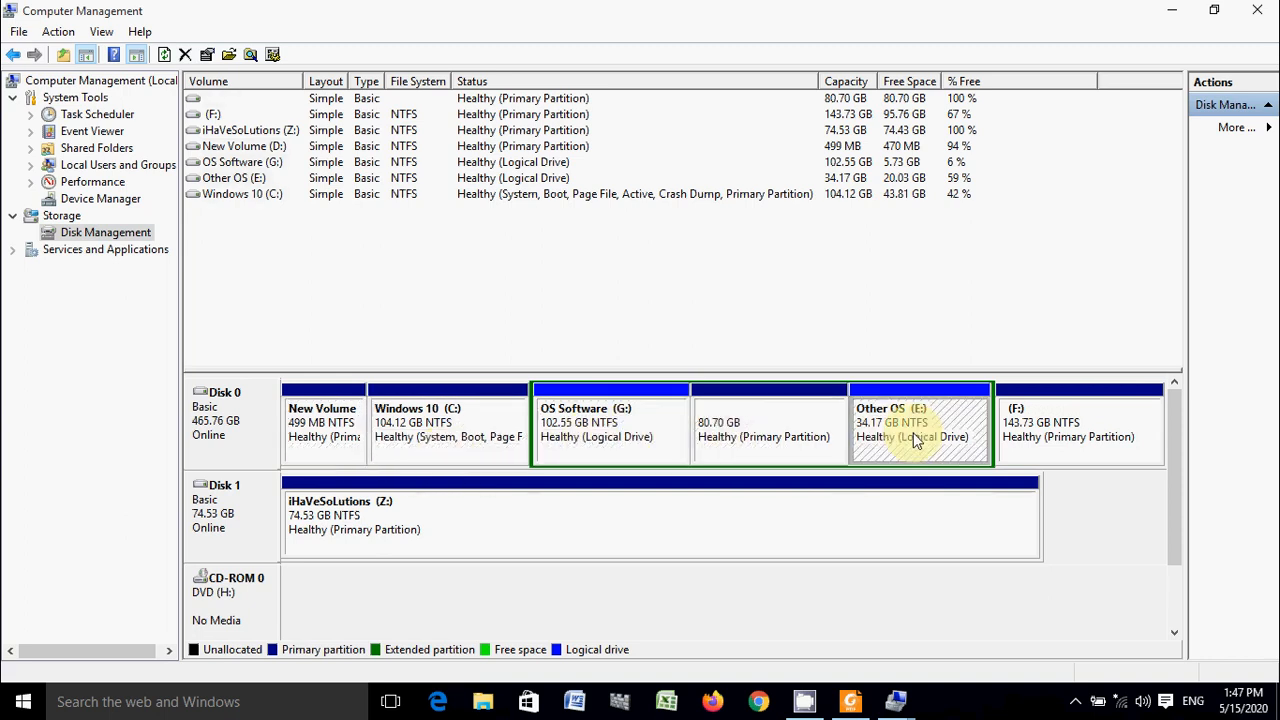
click(800, 457)
click(637, 445)
click(747, 436)
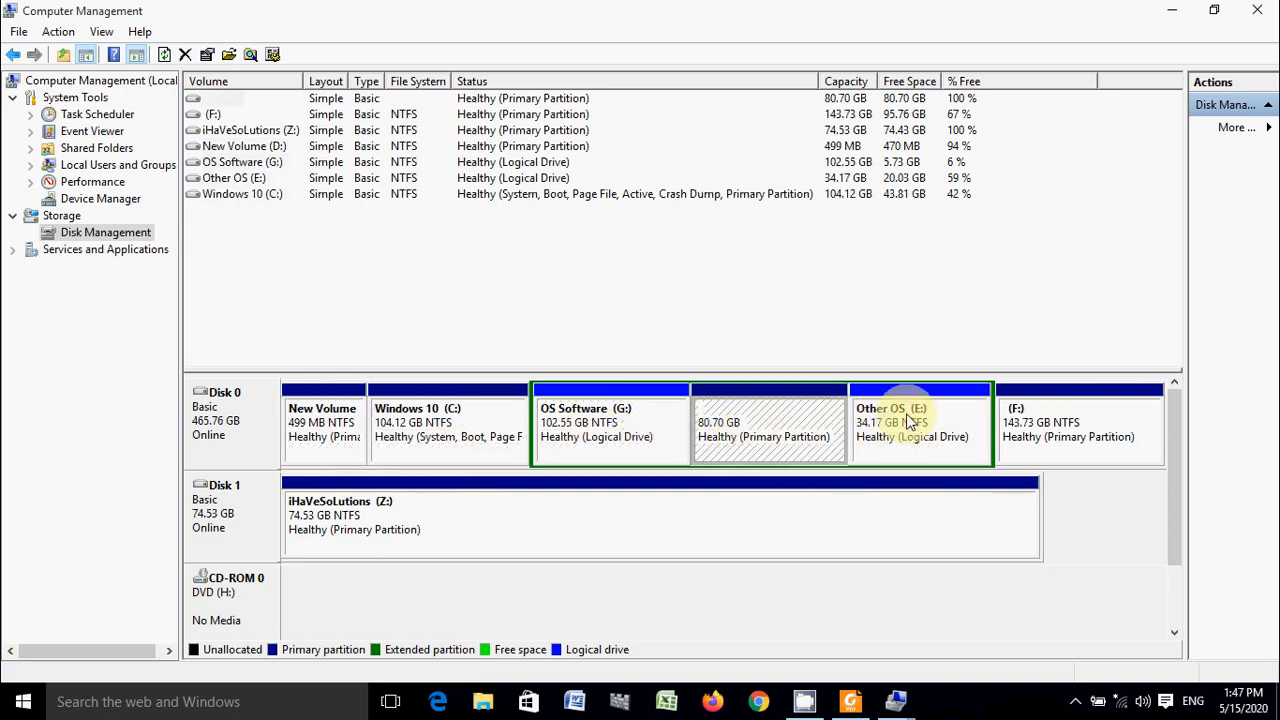
- Shrink the iHaVeSoLutions (Z:) volume on Disk 1 by 18000 MB
click(611, 523)
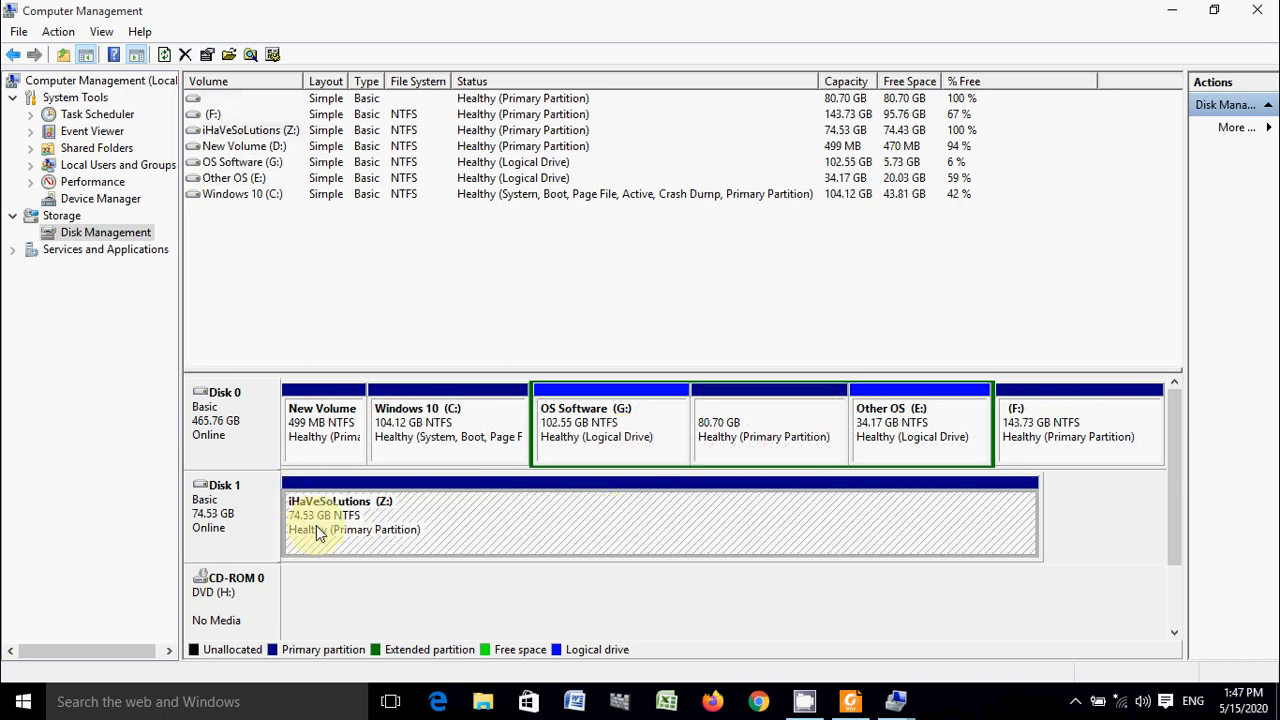
right_click(406, 533)
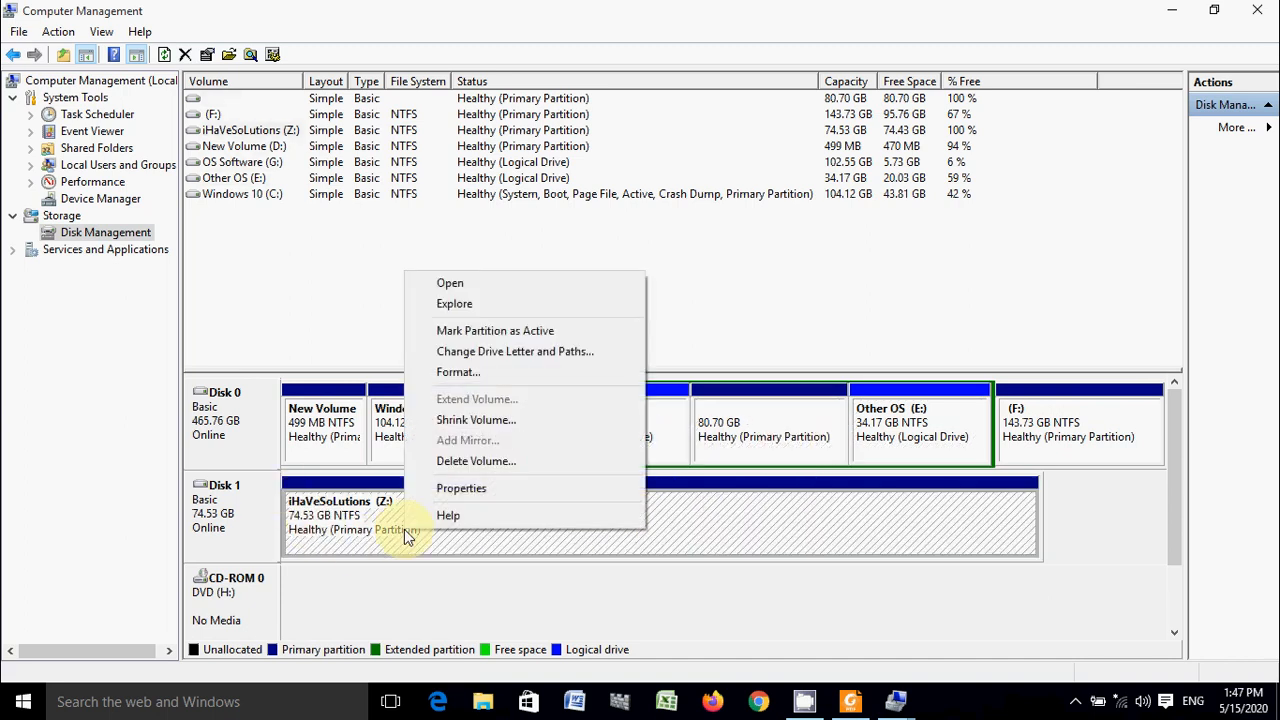
click(470, 420)
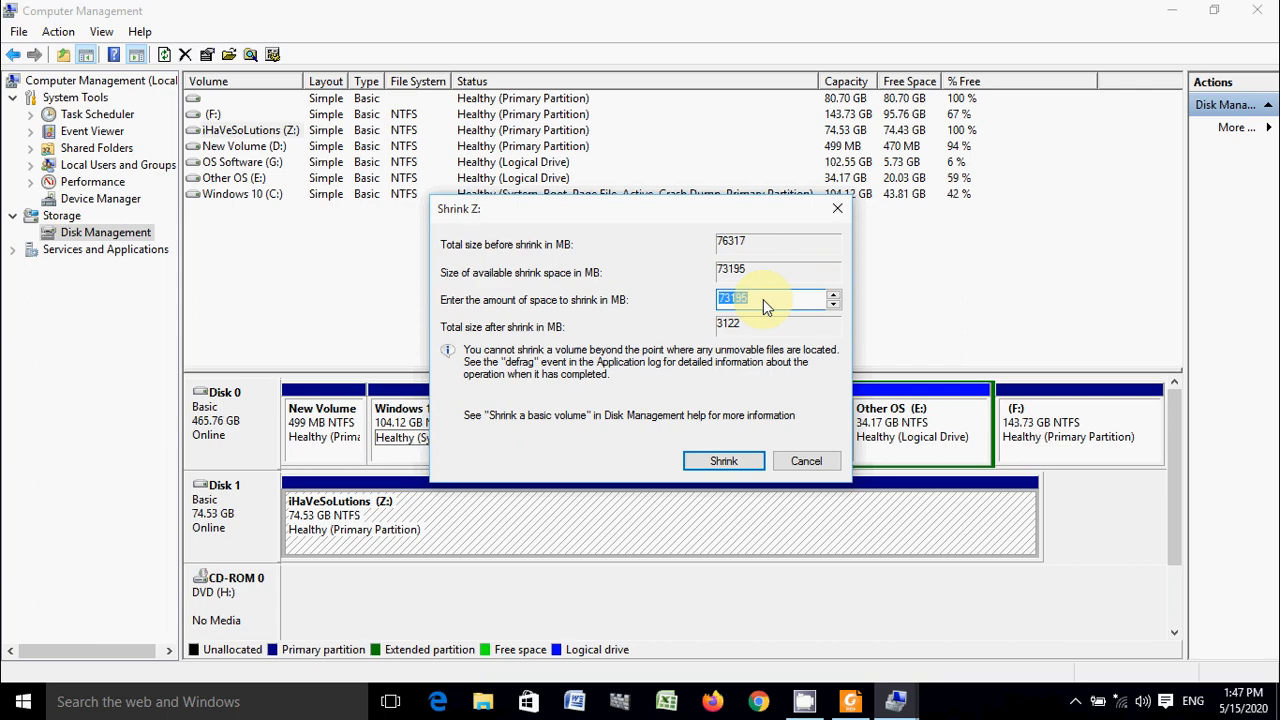
text(18000)
click(733, 463)
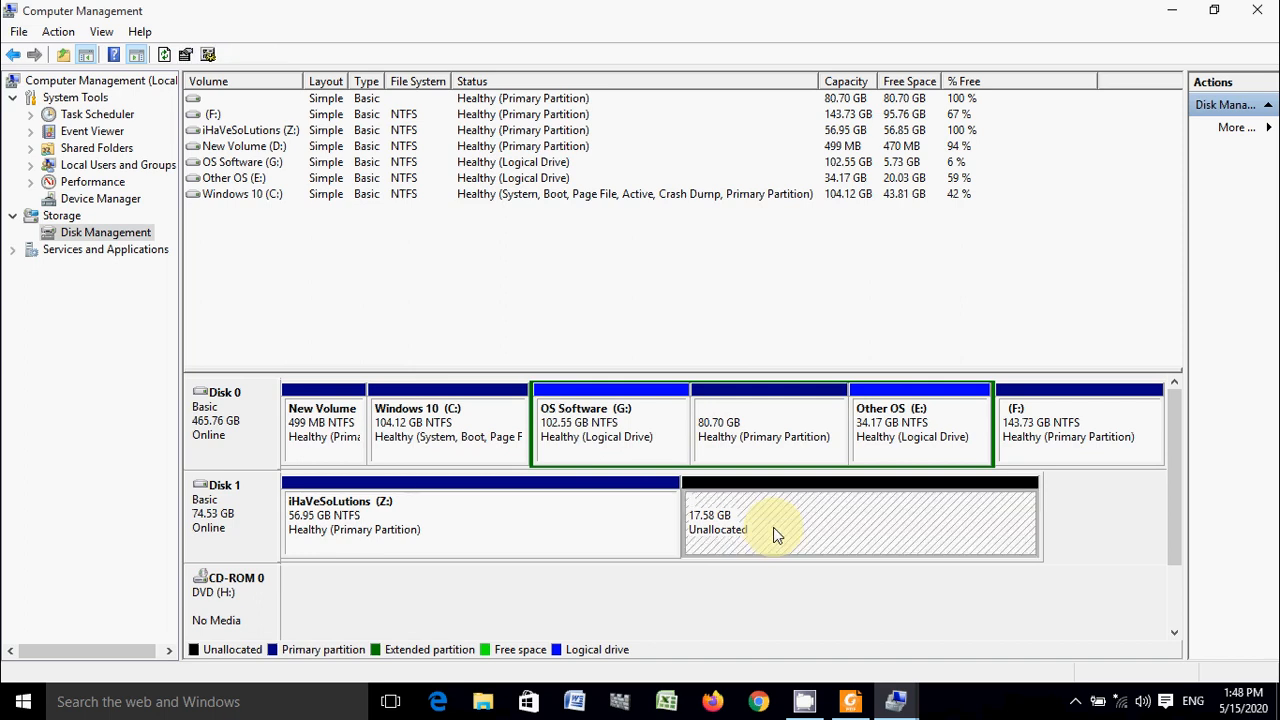
- Start a new simple volume in Disk 1's unallocated space, using the full 17999 MB and drive letter I
right_click(773, 527)
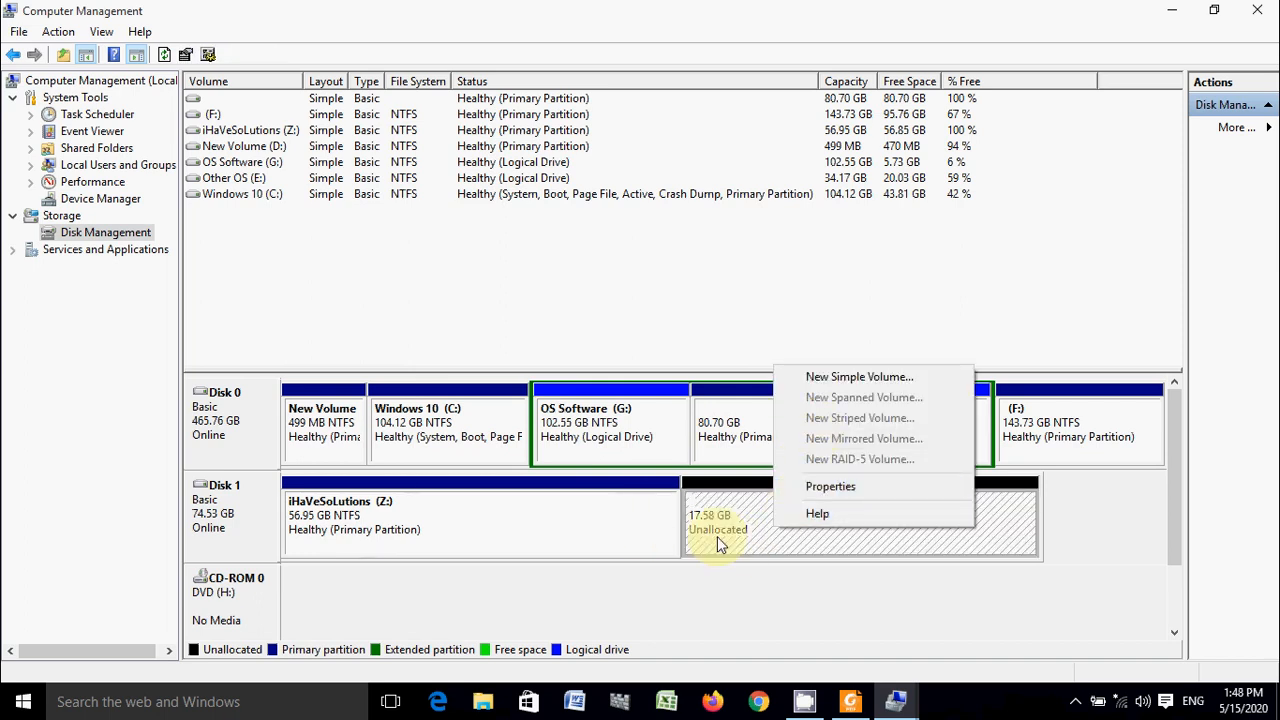
click(649, 537)
click(758, 521)
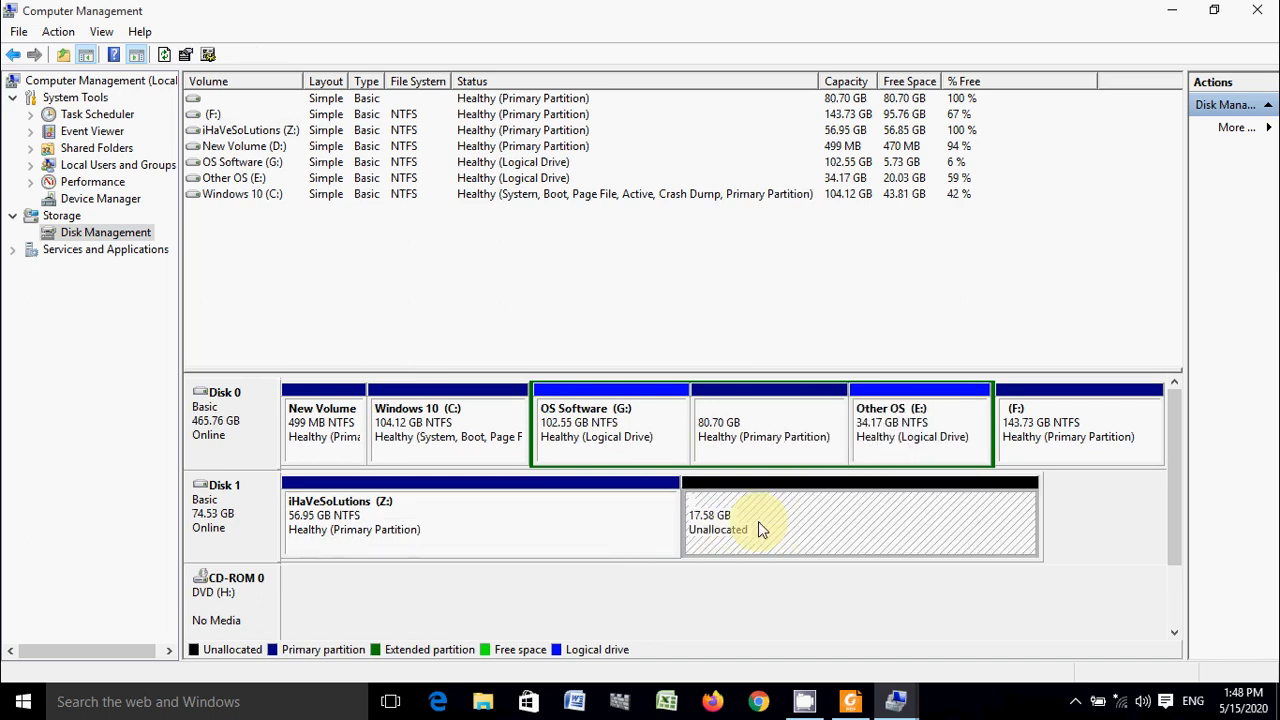
right_click(758, 521)
click(832, 373)
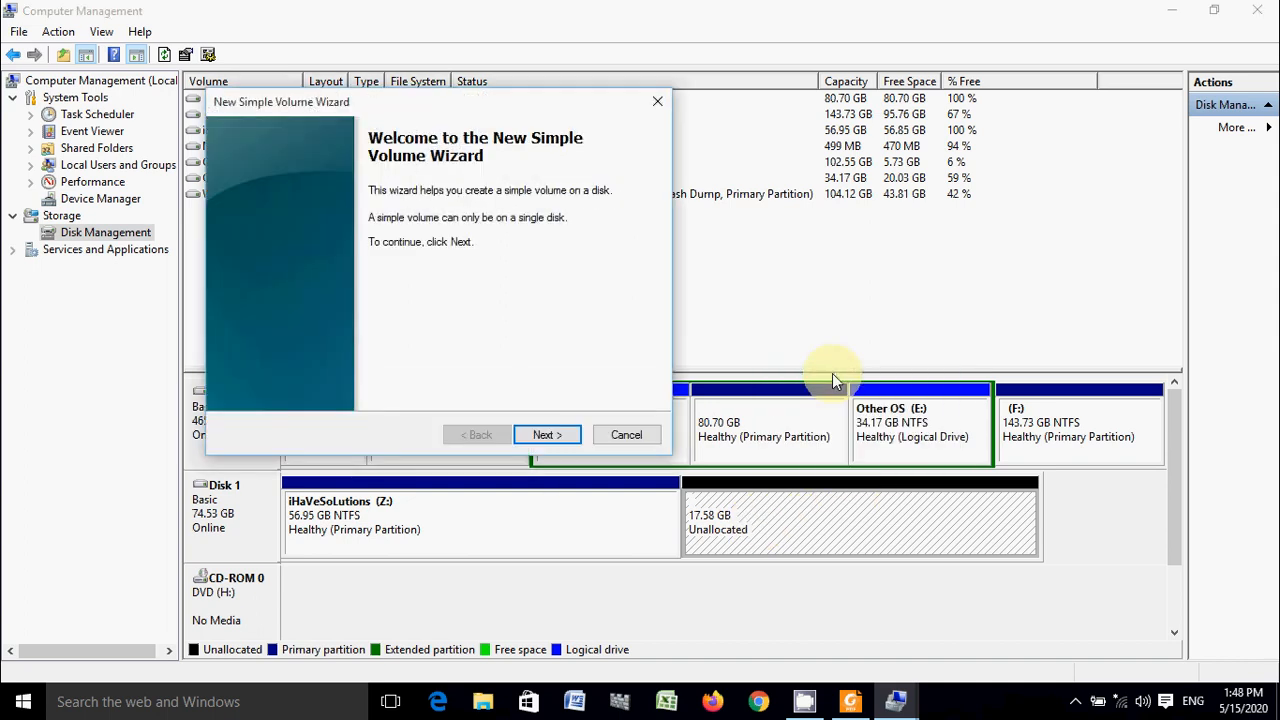
click(548, 435)
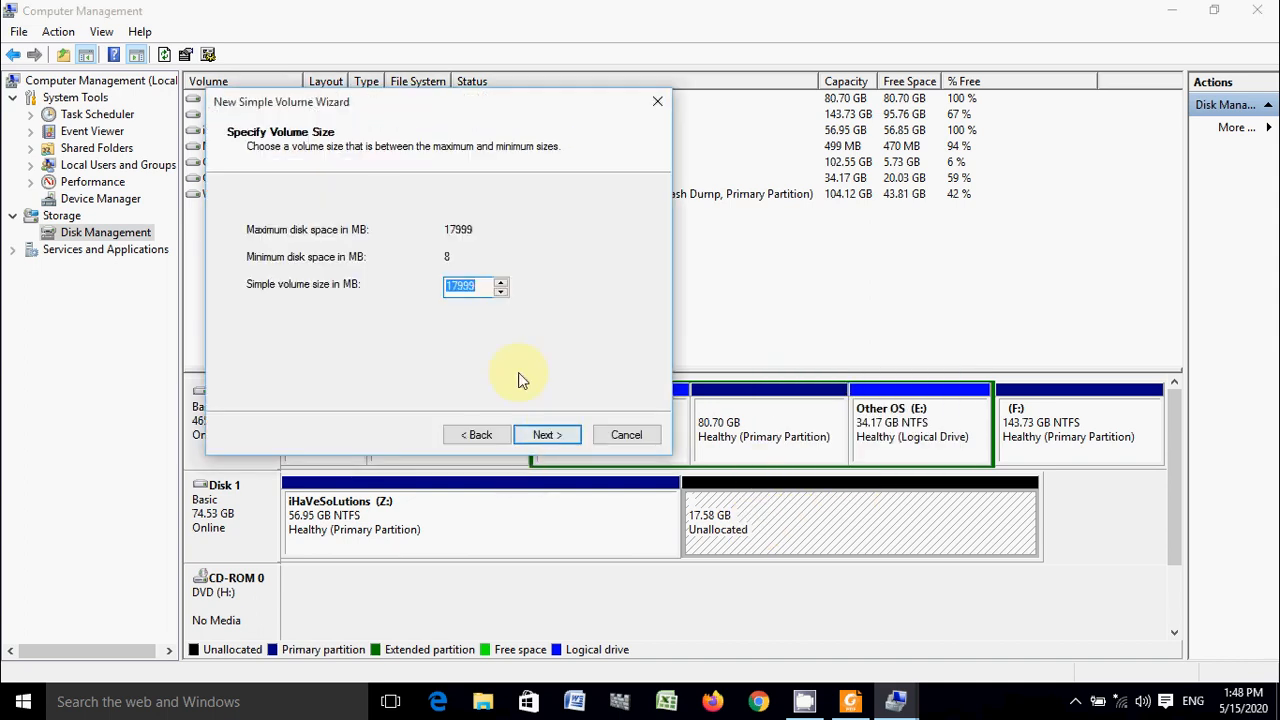
click(549, 437)
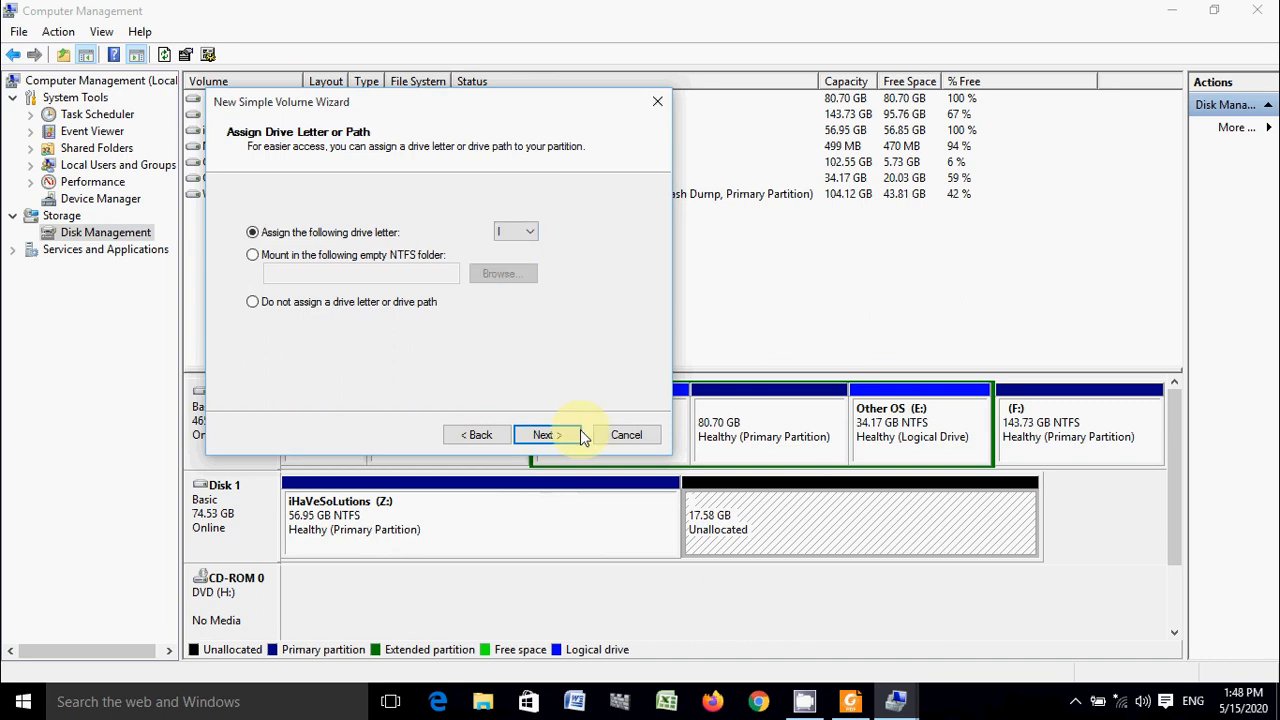
click(553, 435)
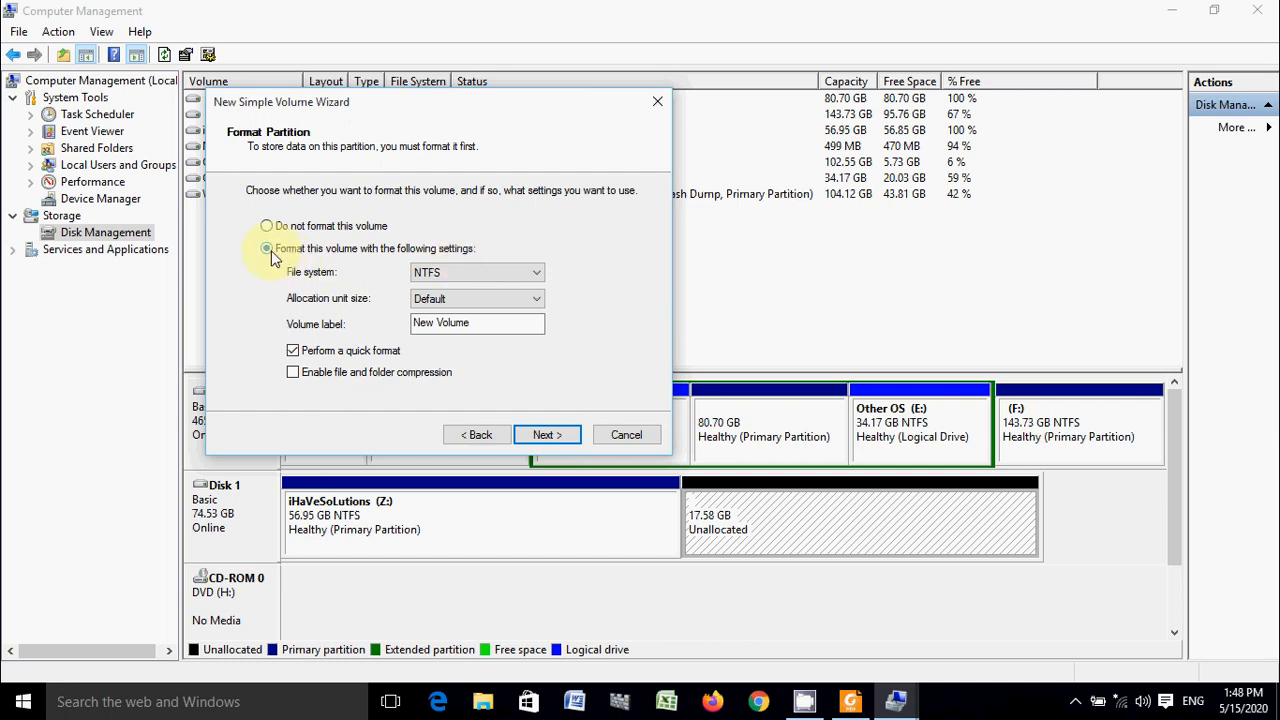
- Set the new I: volume to a quick NTFS format with the label New Volume and complete the wizard
click(547, 279)
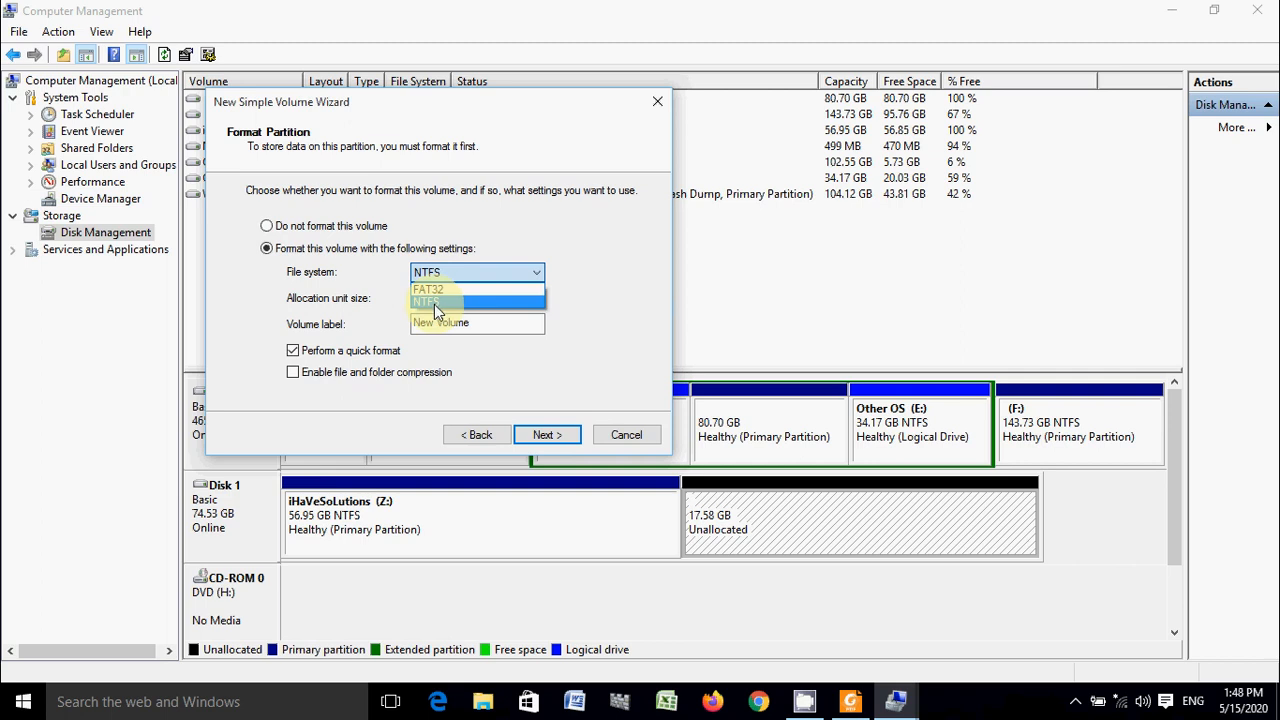
click(435, 303)
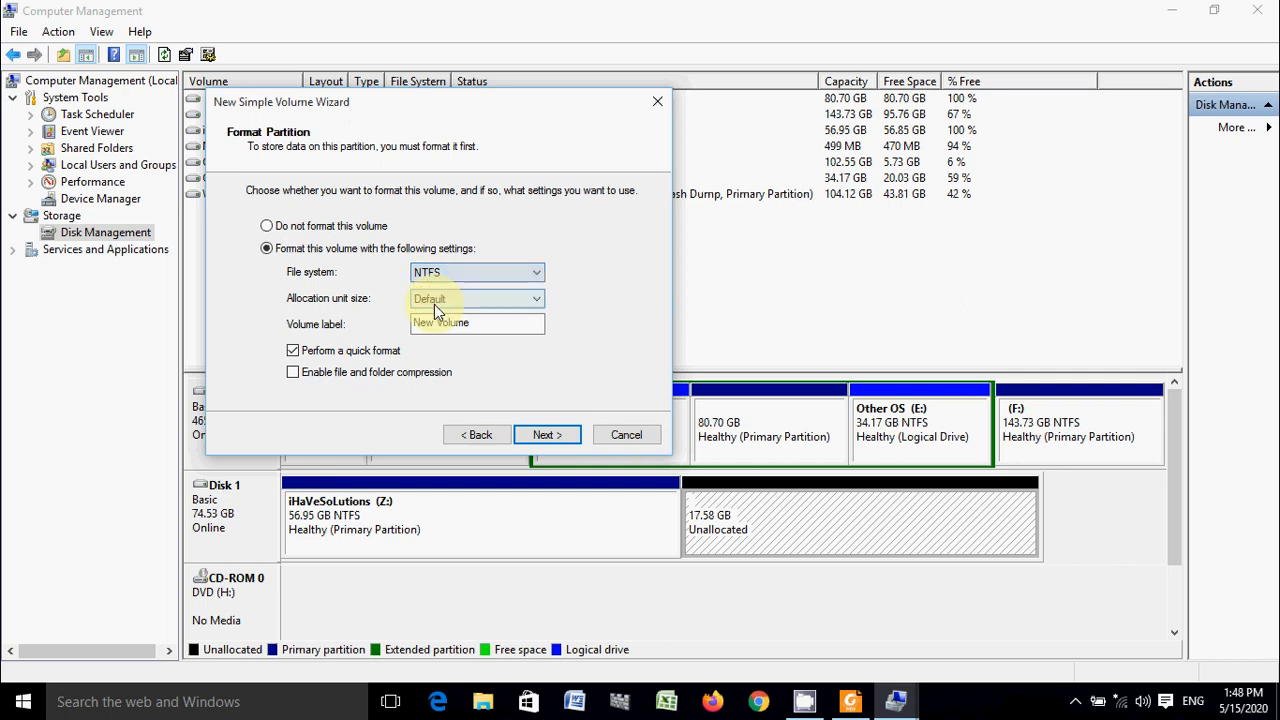
click(538, 278)
click(538, 279)
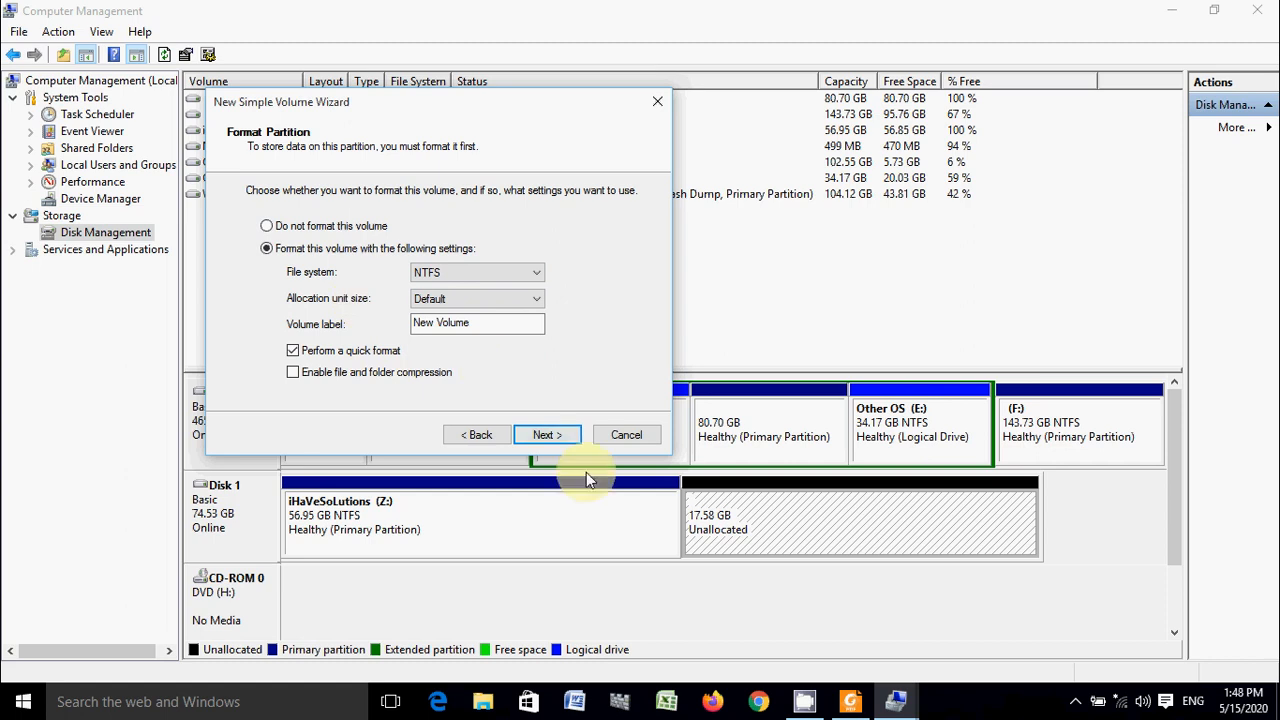
click(537, 428)
click(546, 435)
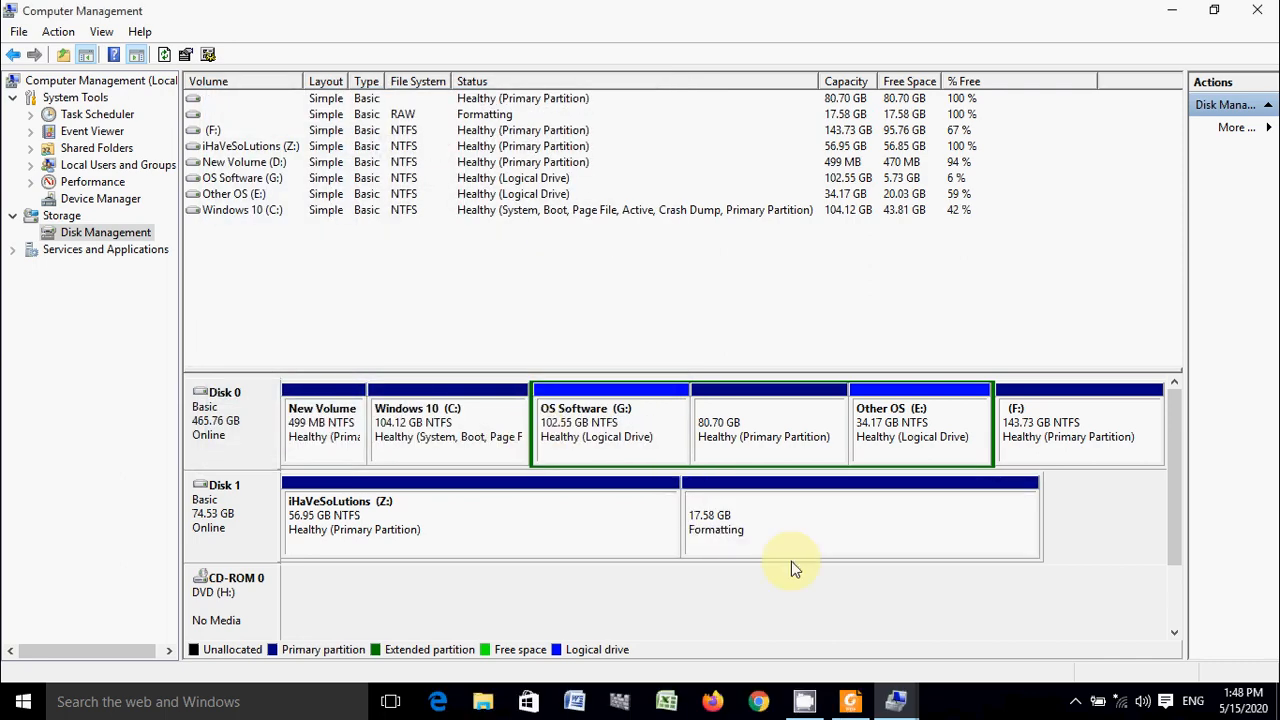
- Shrink the iHaVeSoLutions (Z:) volume on Disk 1 by another 18000 MB
right_click(537, 522)
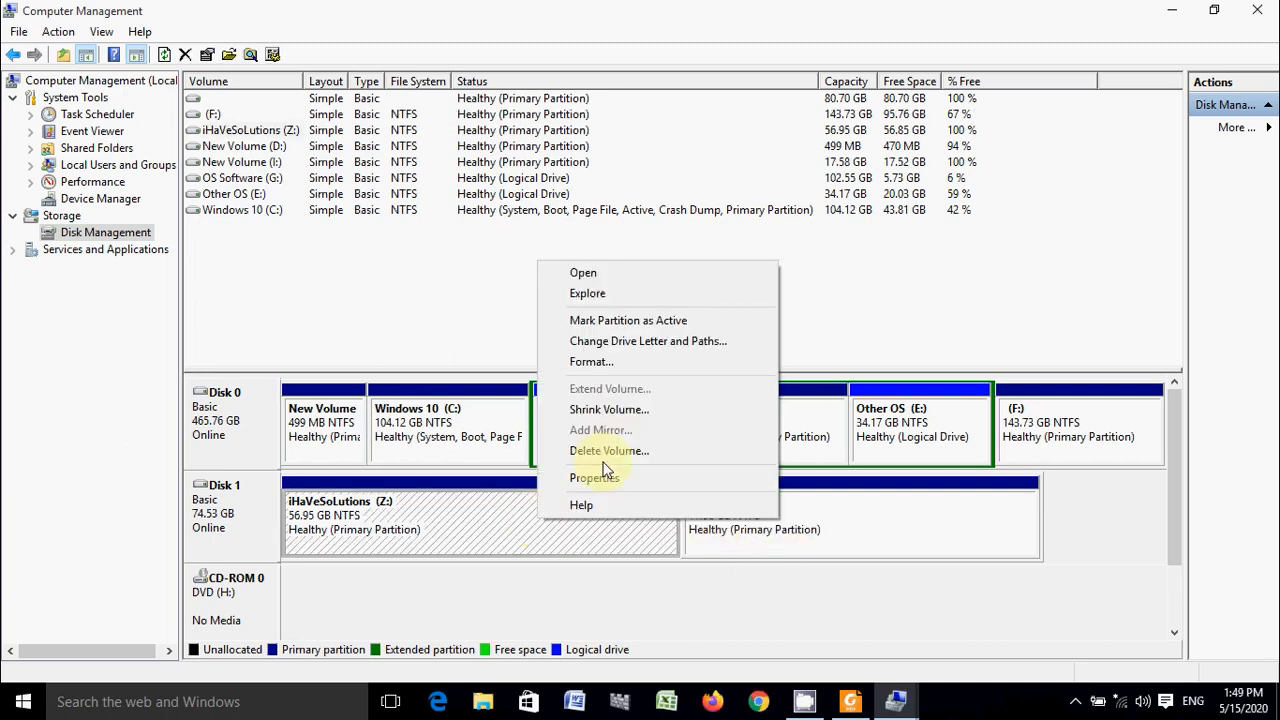
click(606, 410)
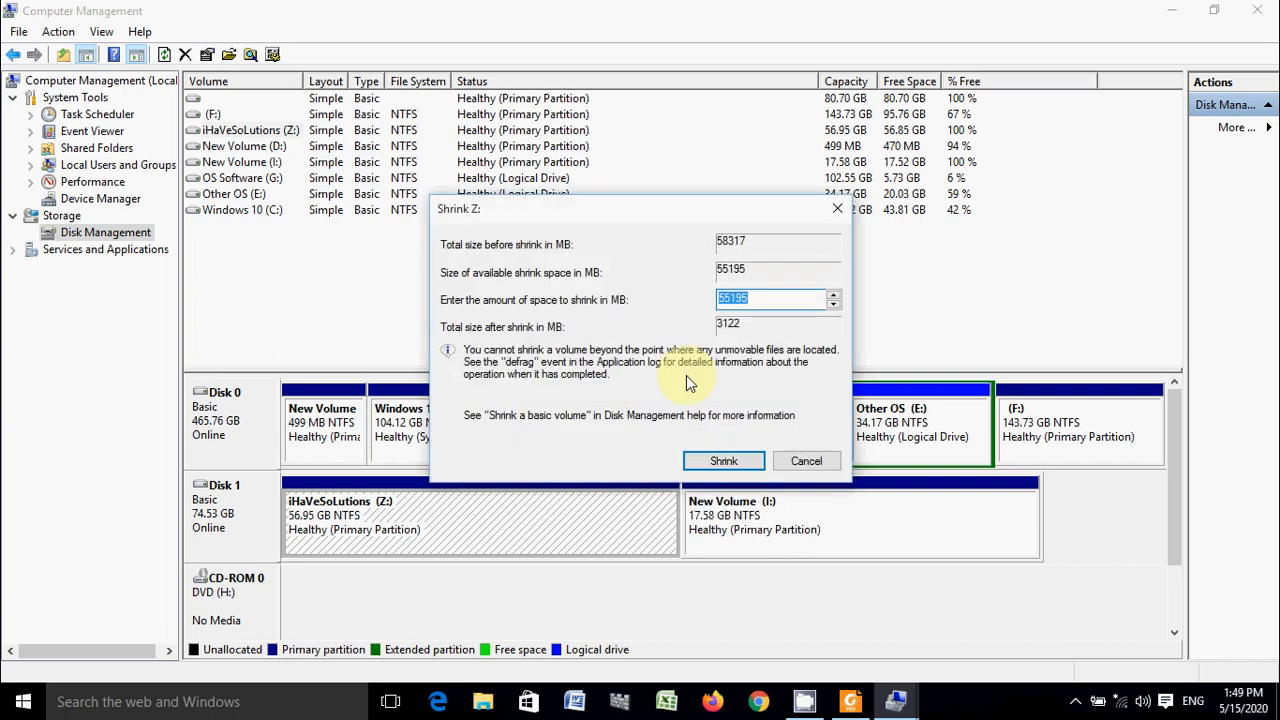
text(18000)
click(723, 460)
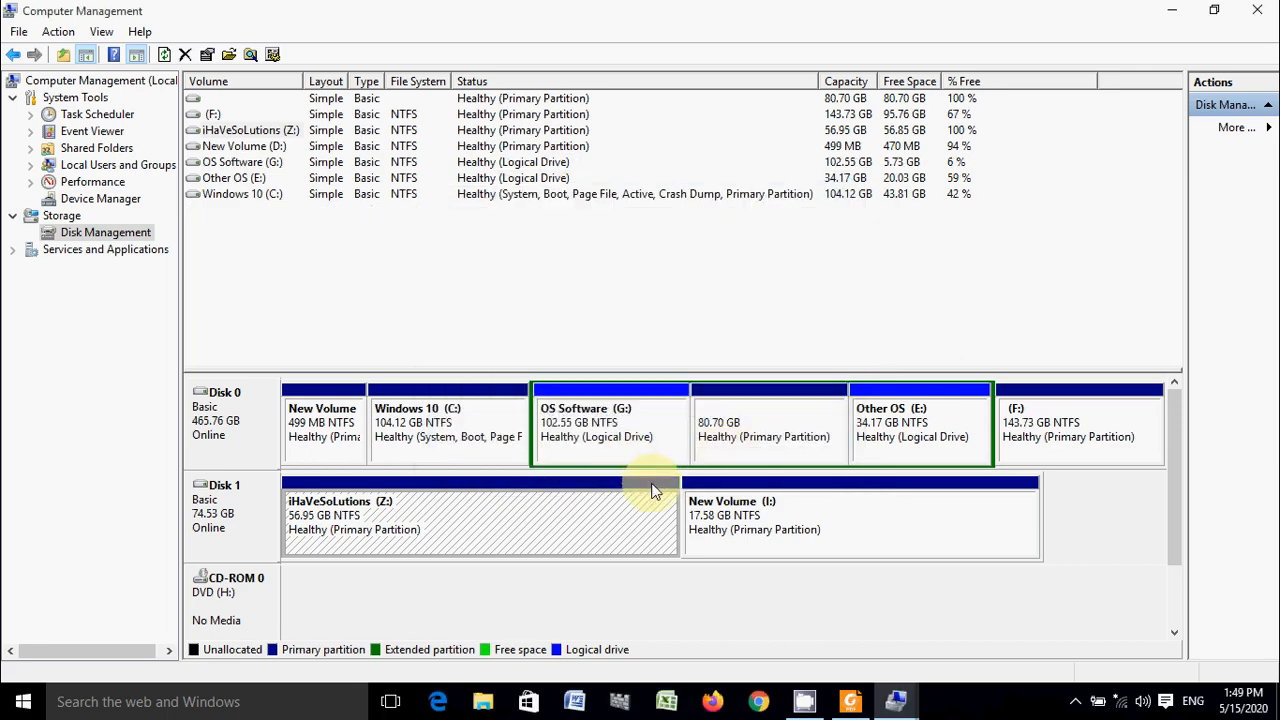
- Start a second simple volume in Disk 1's unallocated space, using the full 17999 MB and drive letter K
right_click(622, 530)
click(686, 382)
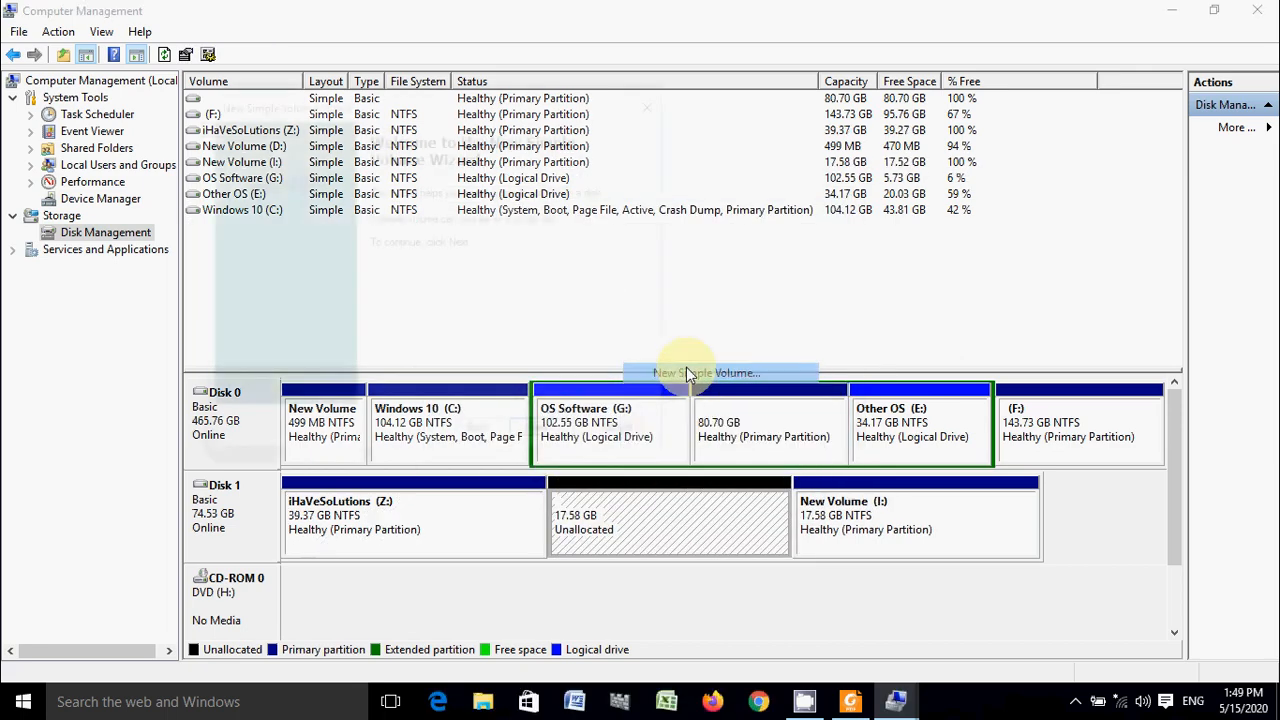
click(550, 437)
click(549, 436)
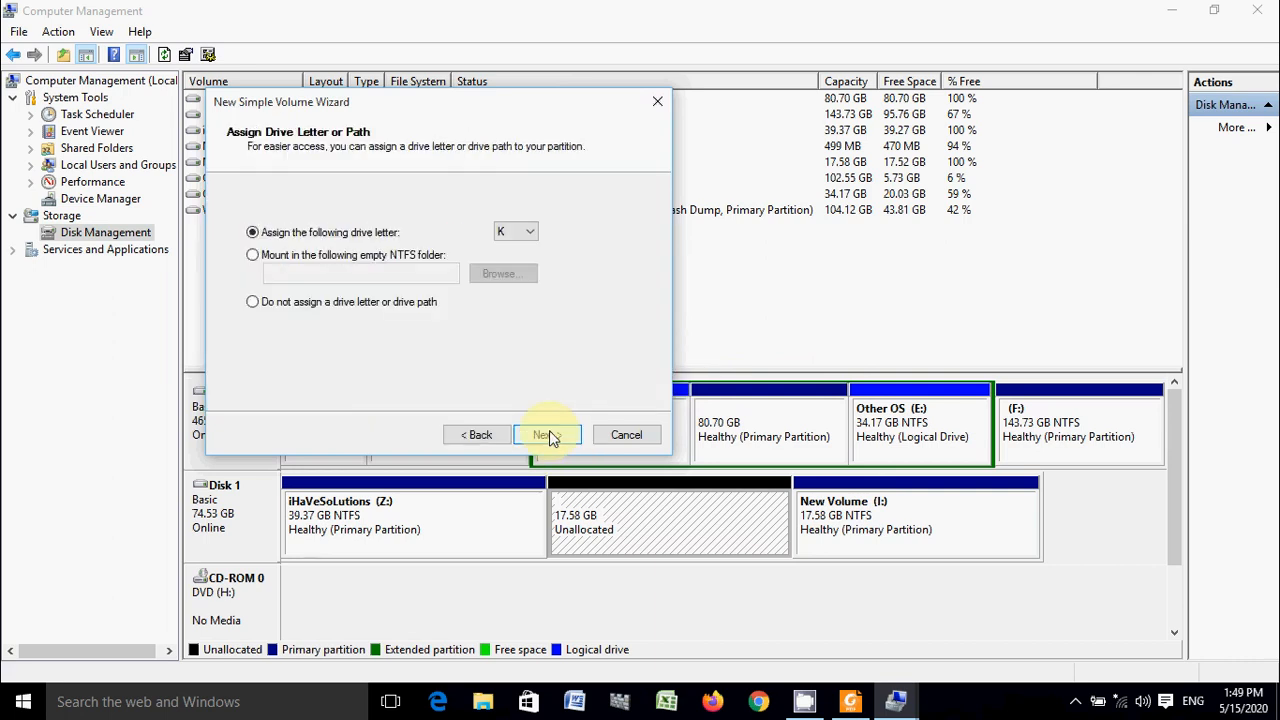
click(549, 436)
- Choose NTFS as the K: volume's file system, keep the label New Volume and complete the wizard
click(486, 272)
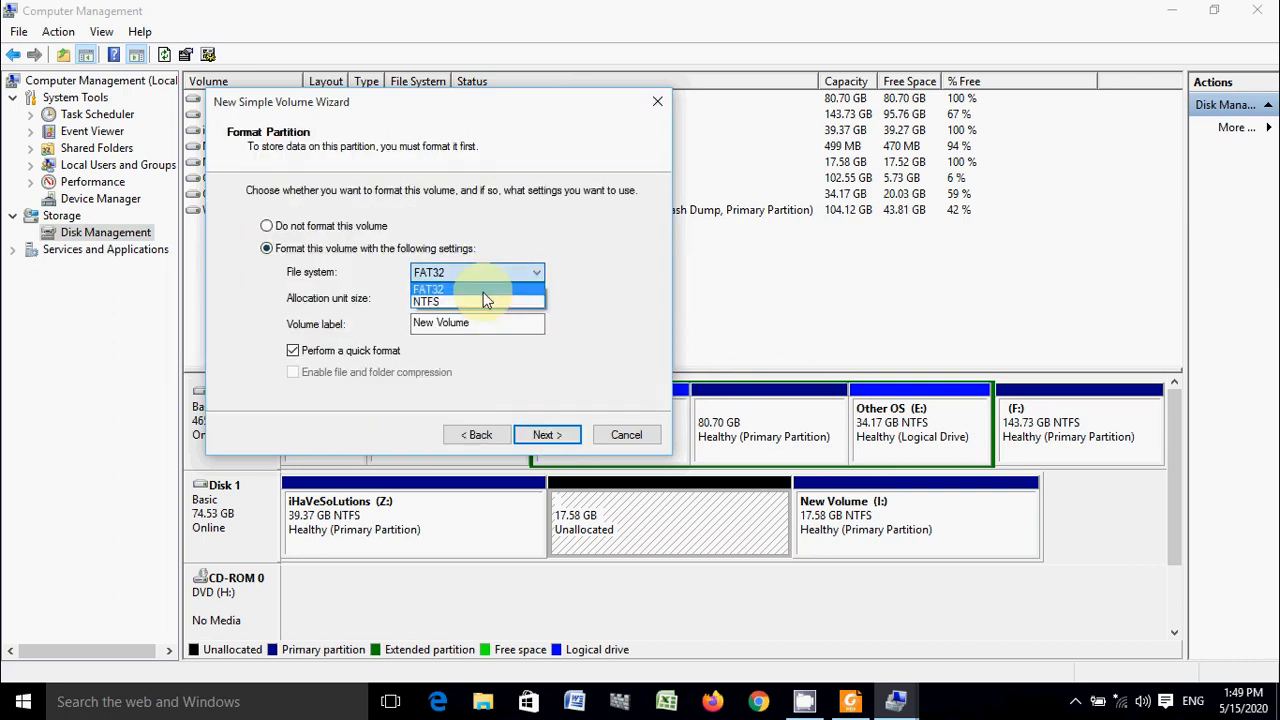
click(481, 298)
click(549, 436)
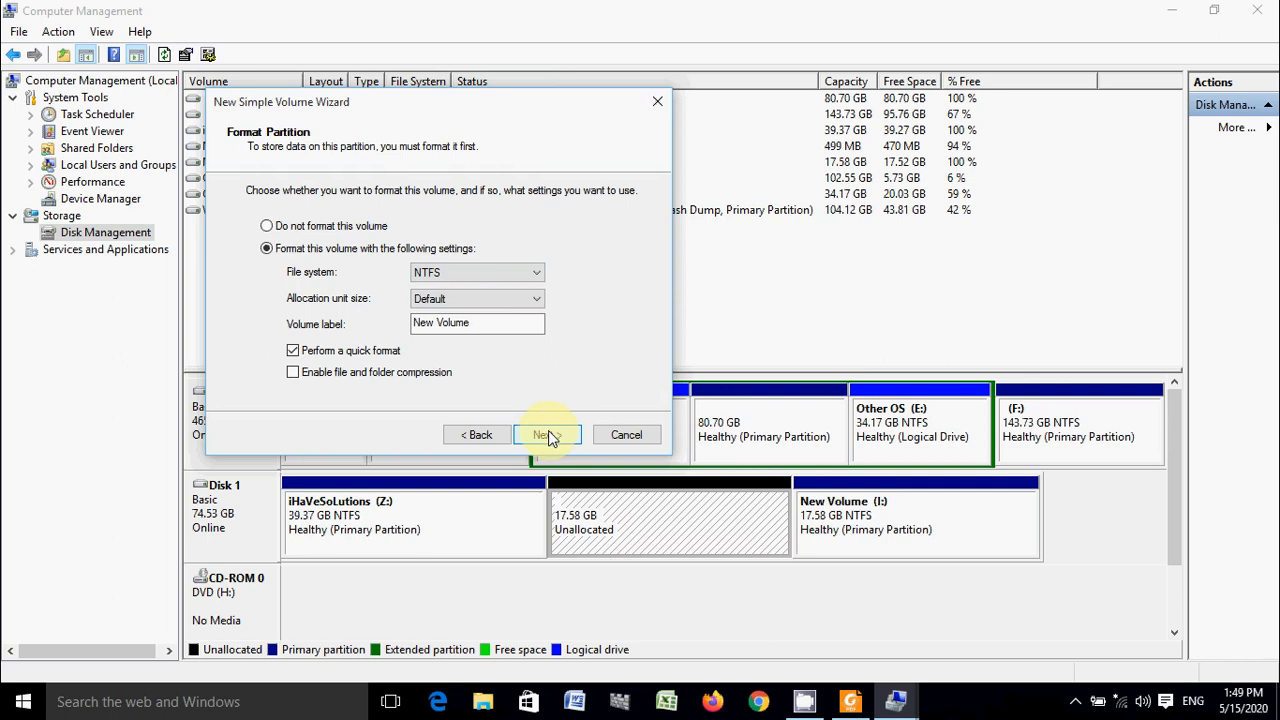
click(548, 435)
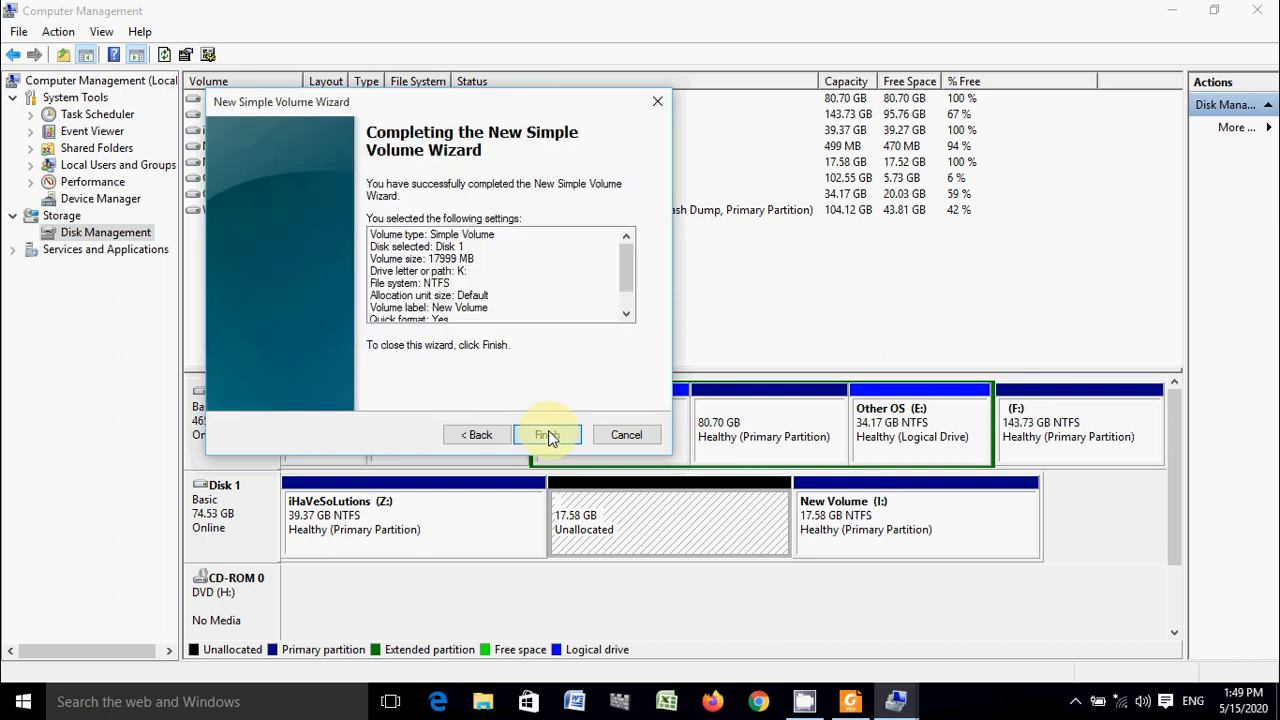
click(548, 435)
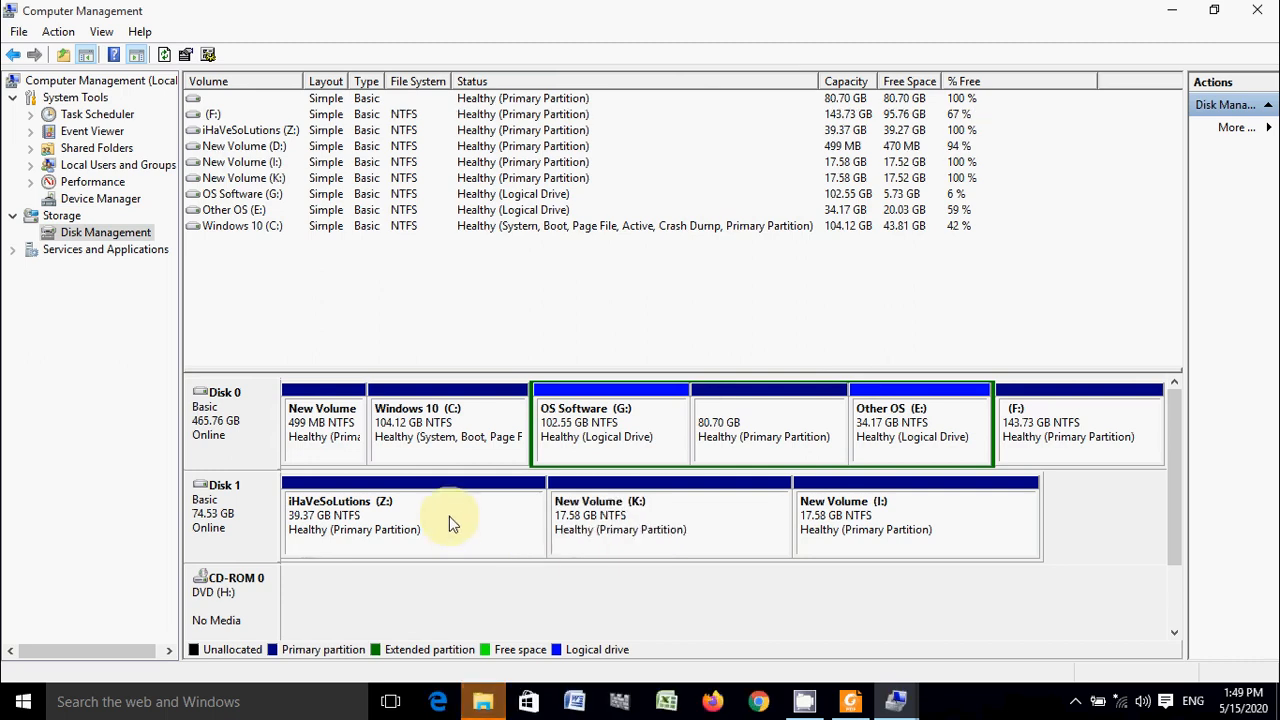
- Examine the Z:, K: and I: partitions on Disk 1 one by one
click(655, 532)
click(852, 531)
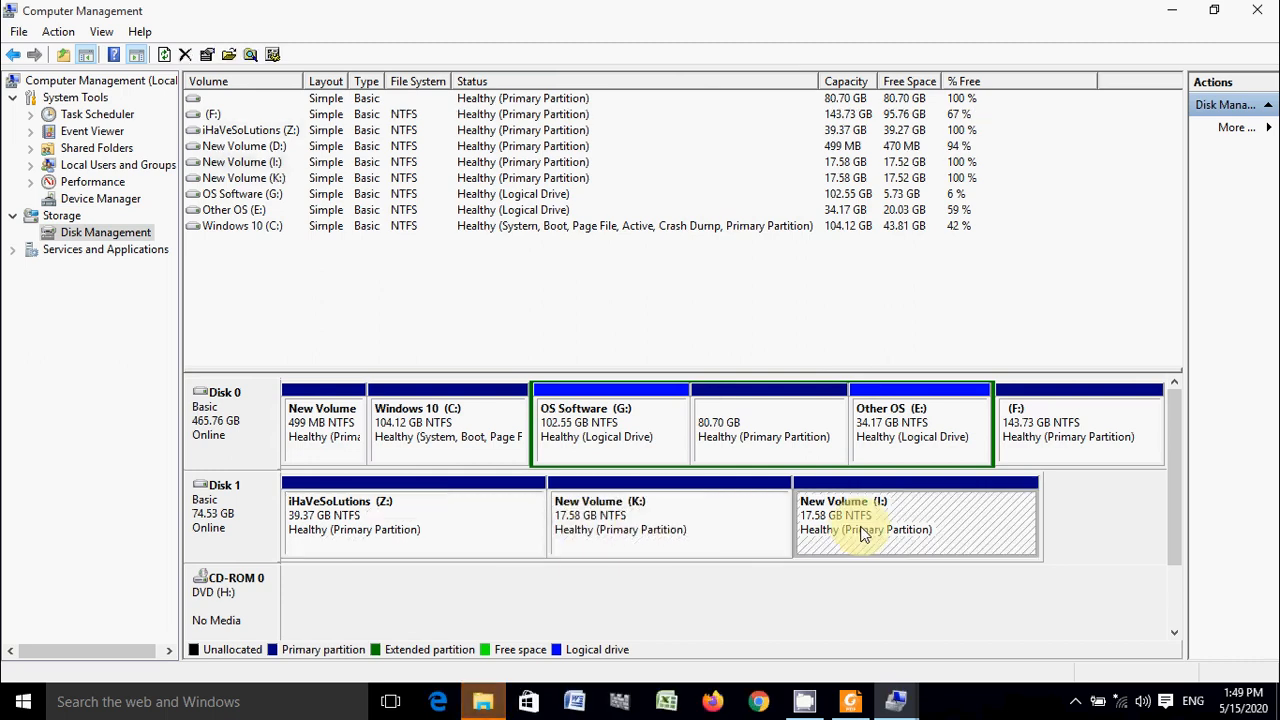
click(648, 530)
click(474, 525)
click(751, 531)
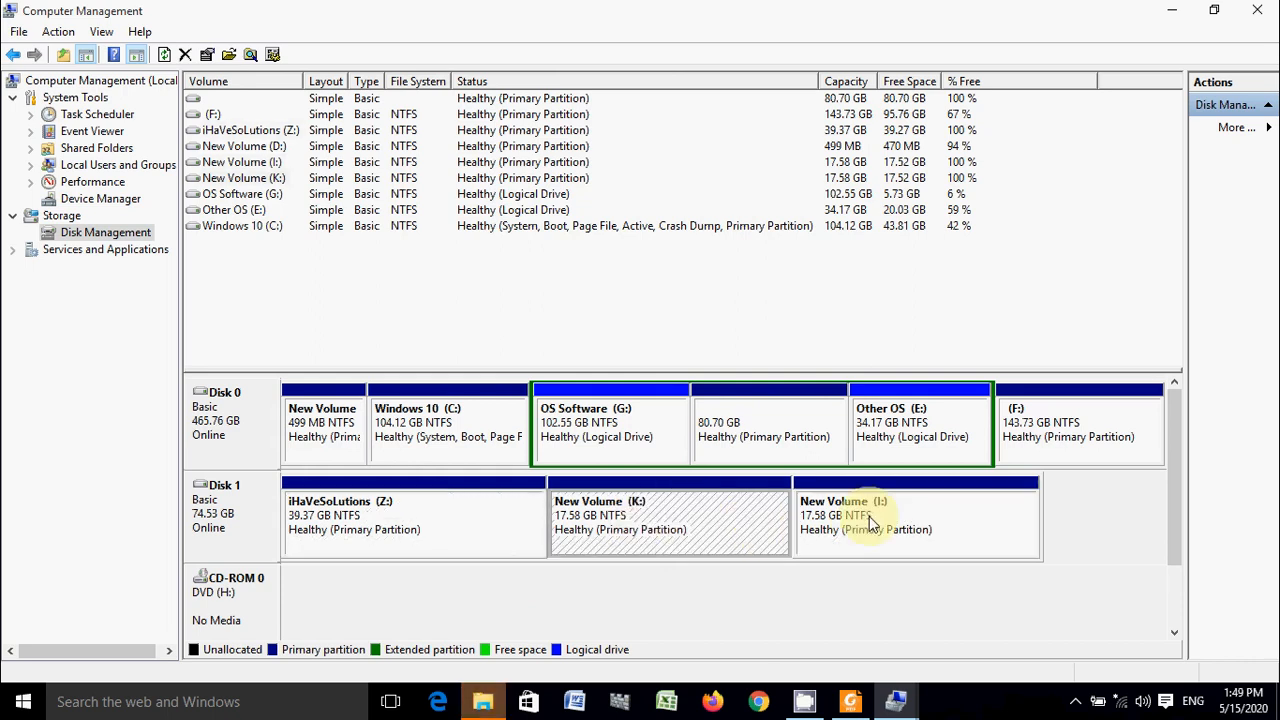
click(455, 525)
click(732, 524)
click(868, 526)
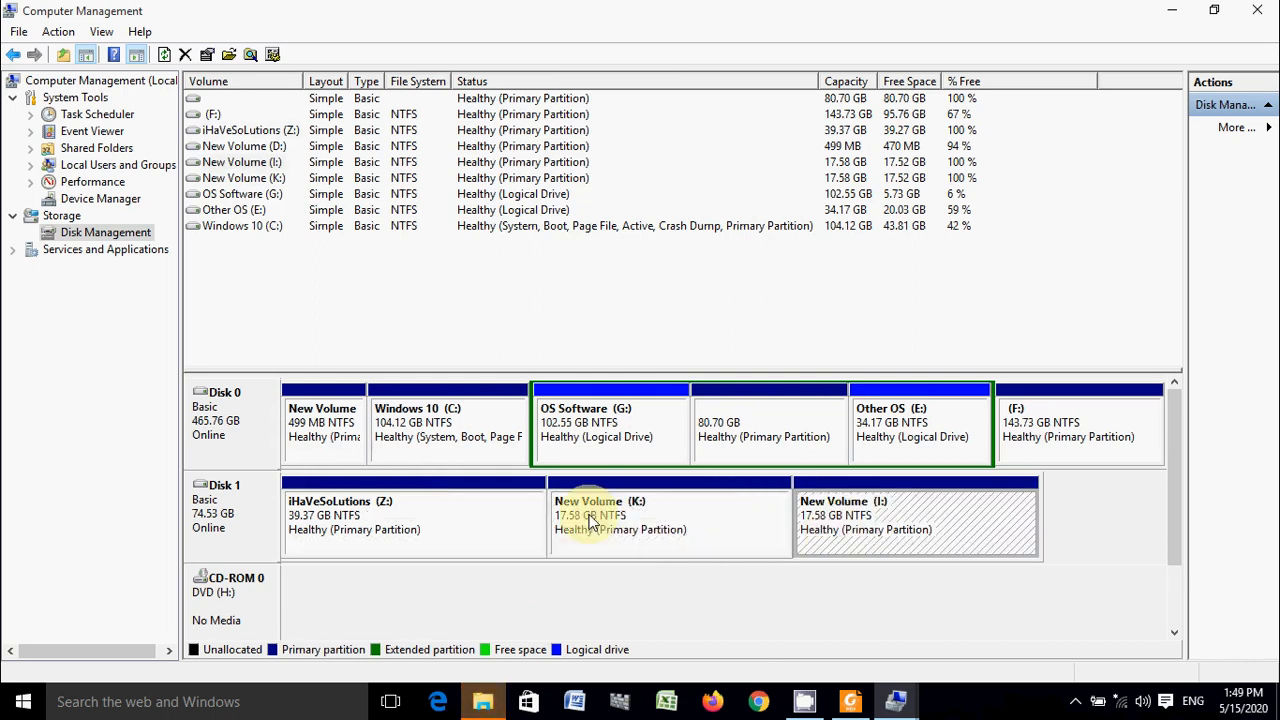
- Shrink the iHaVeSoLutions (Z:) volume on Disk 1 by 30000 MB
click(409, 514)
right_click(409, 512)
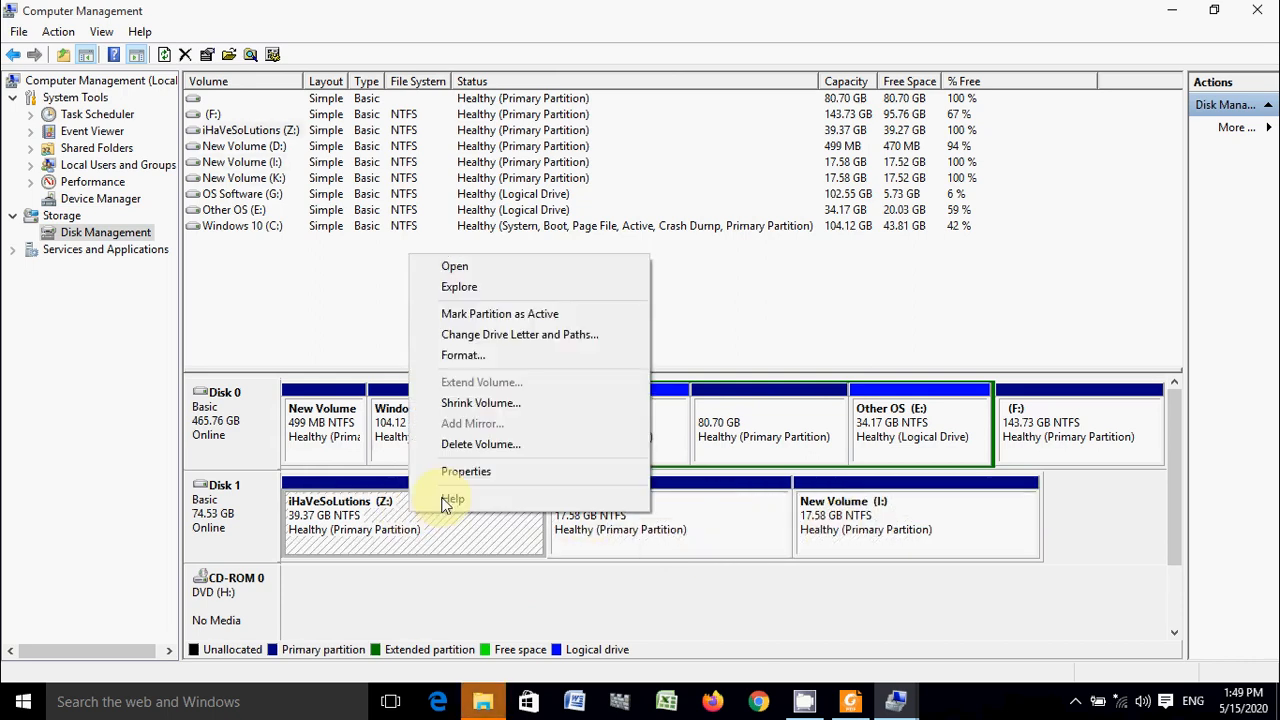
click(487, 406)
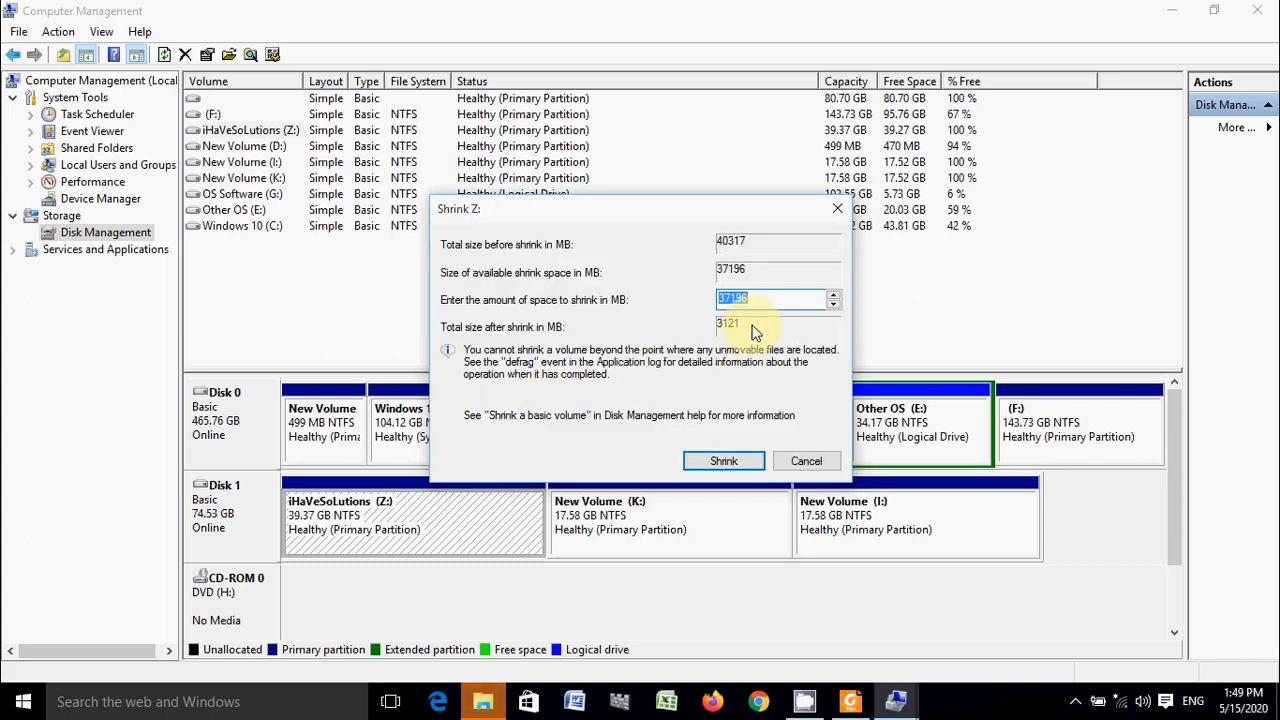
text(30000)
click(721, 461)
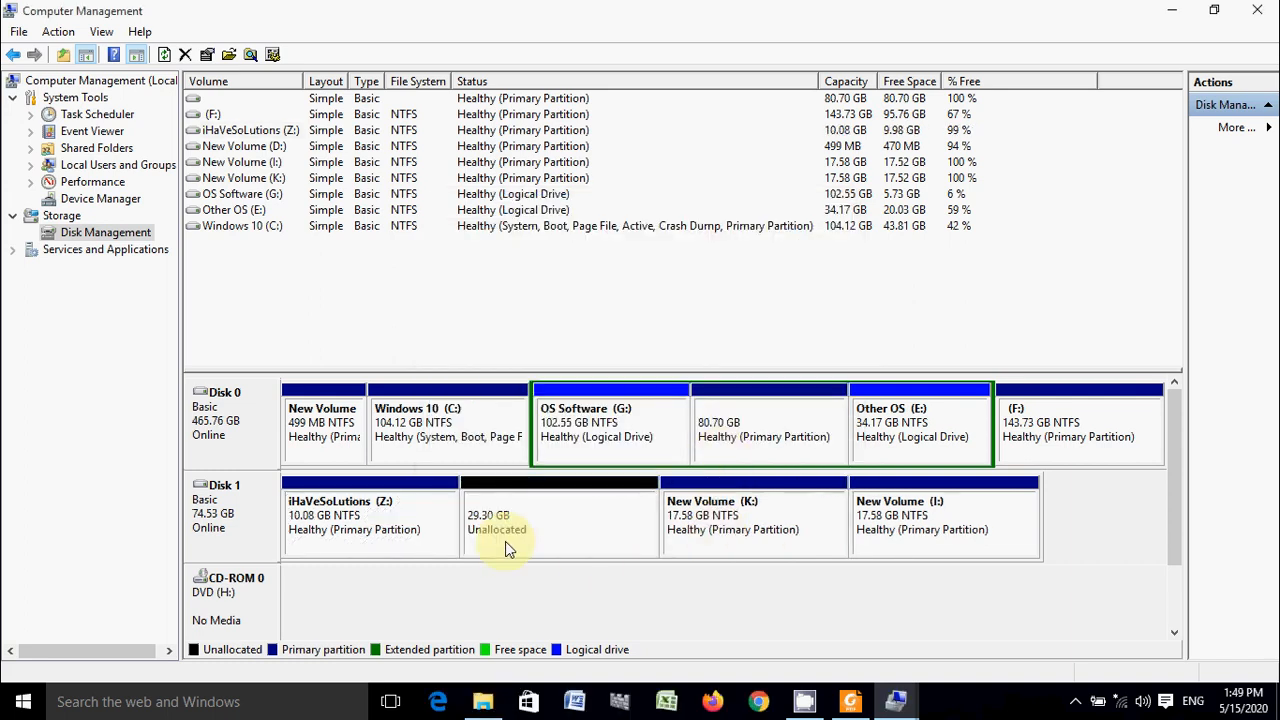
- Start a third simple volume in Disk 1's unallocated space, using the full 29999 MB and drive letter L
right_click(535, 523)
click(620, 372)
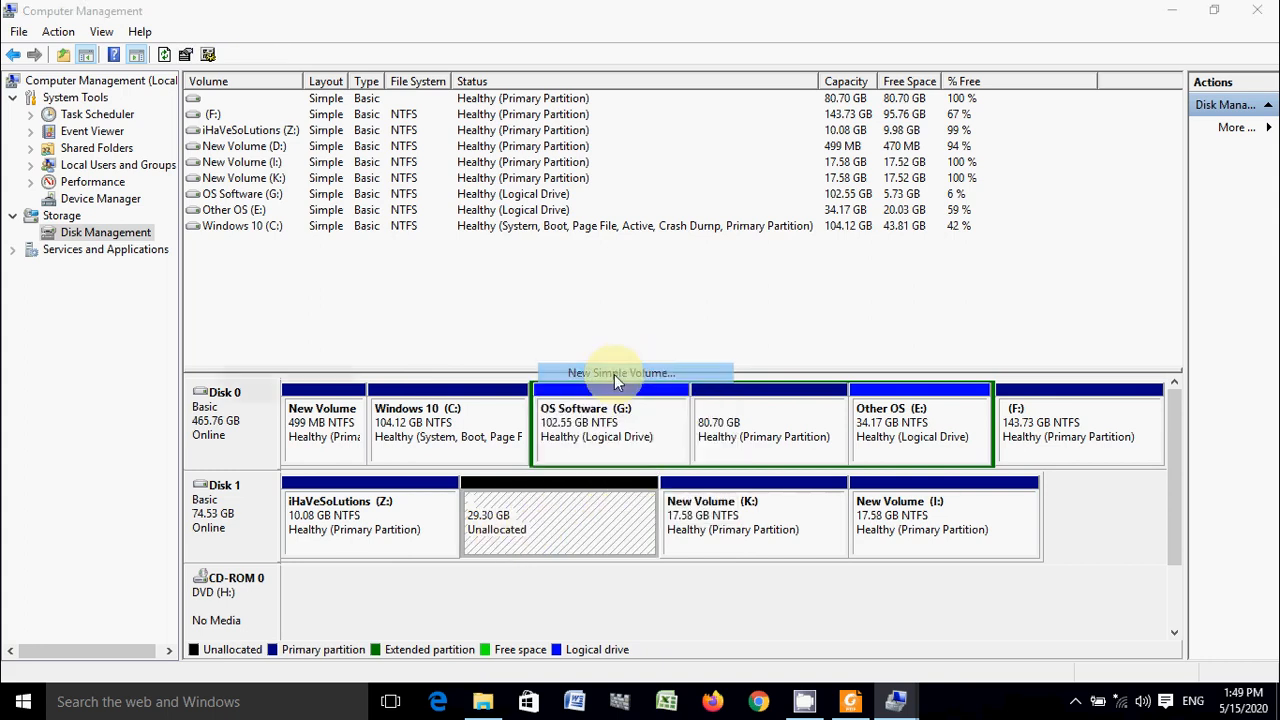
click(546, 438)
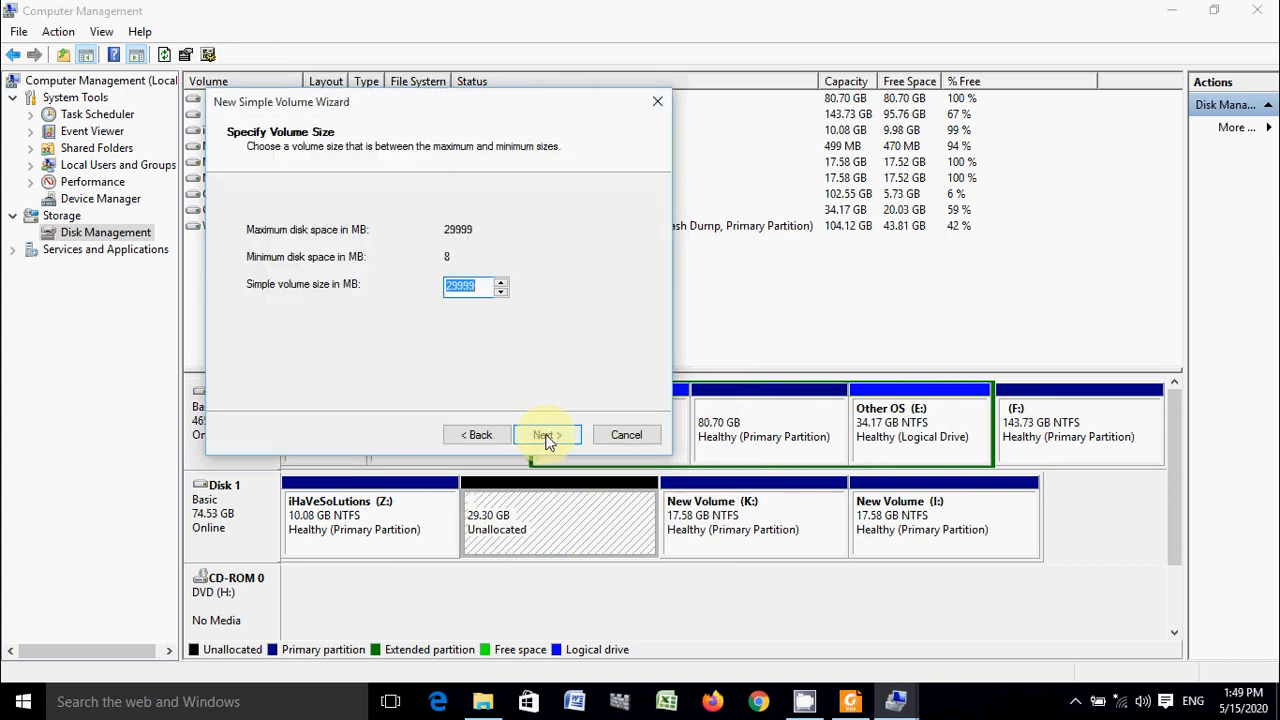
click(546, 438)
click(546, 438)
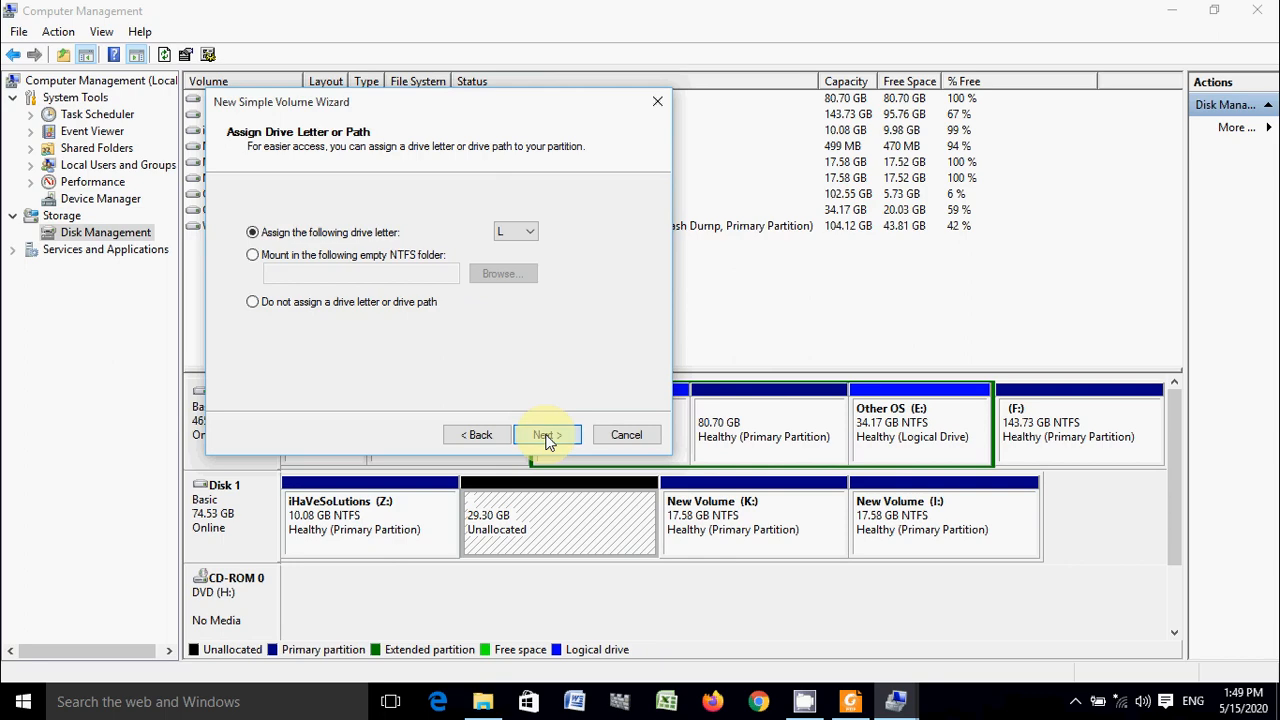
- Choose NTFS as the L: volume's file system, keep the label New Volume and complete the wizard
click(535, 278)
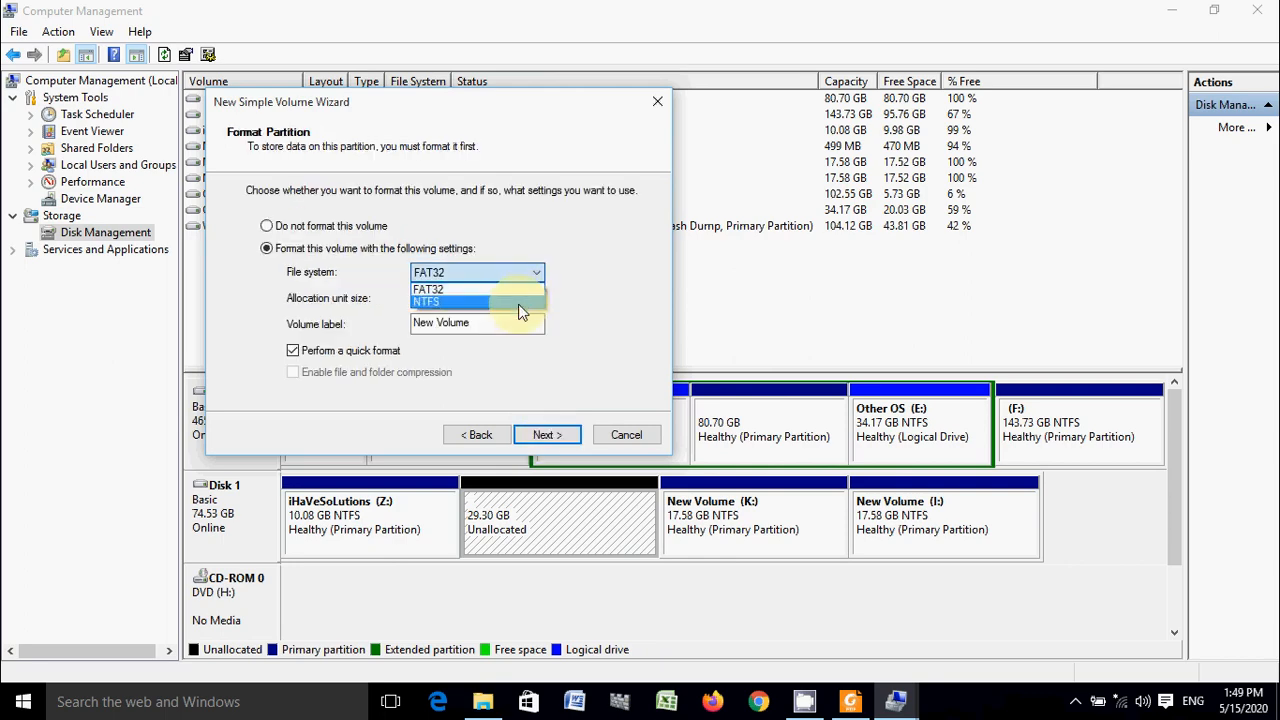
click(534, 300)
click(563, 438)
click(560, 438)
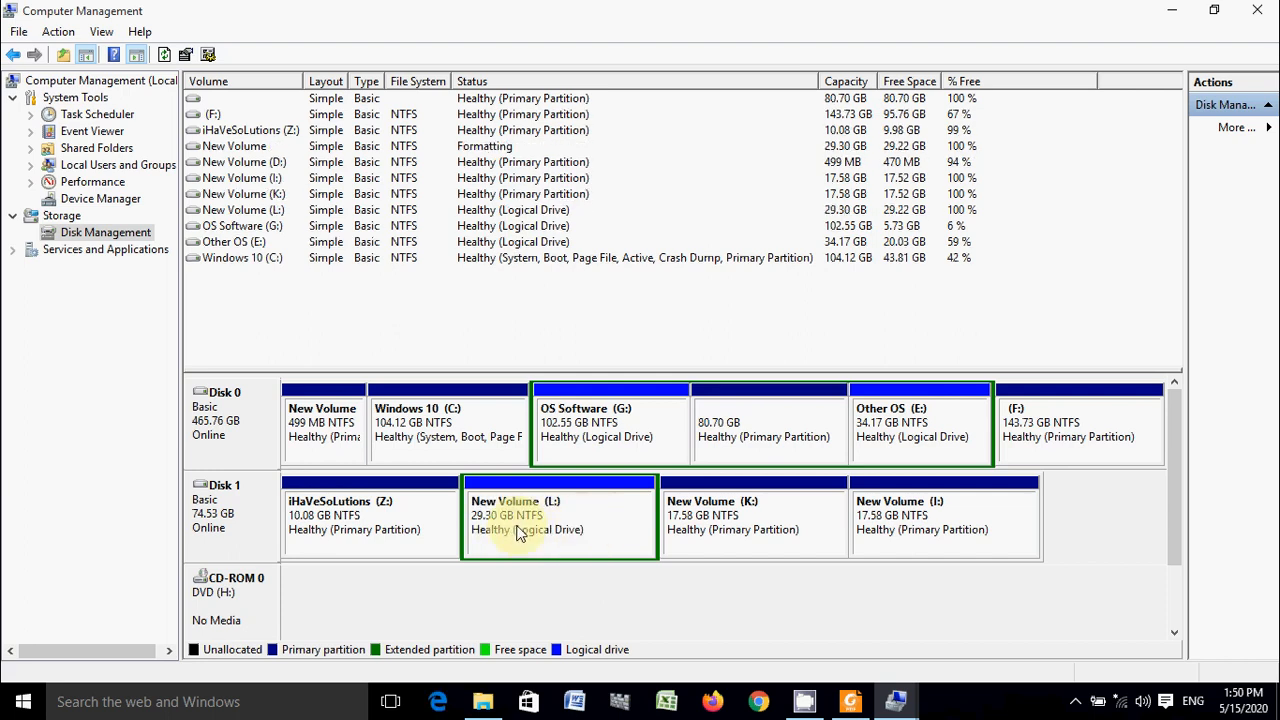
- Go over the primary partitions Z:, K: and I: on Disk 1 one after another
click(405, 508)
click(692, 537)
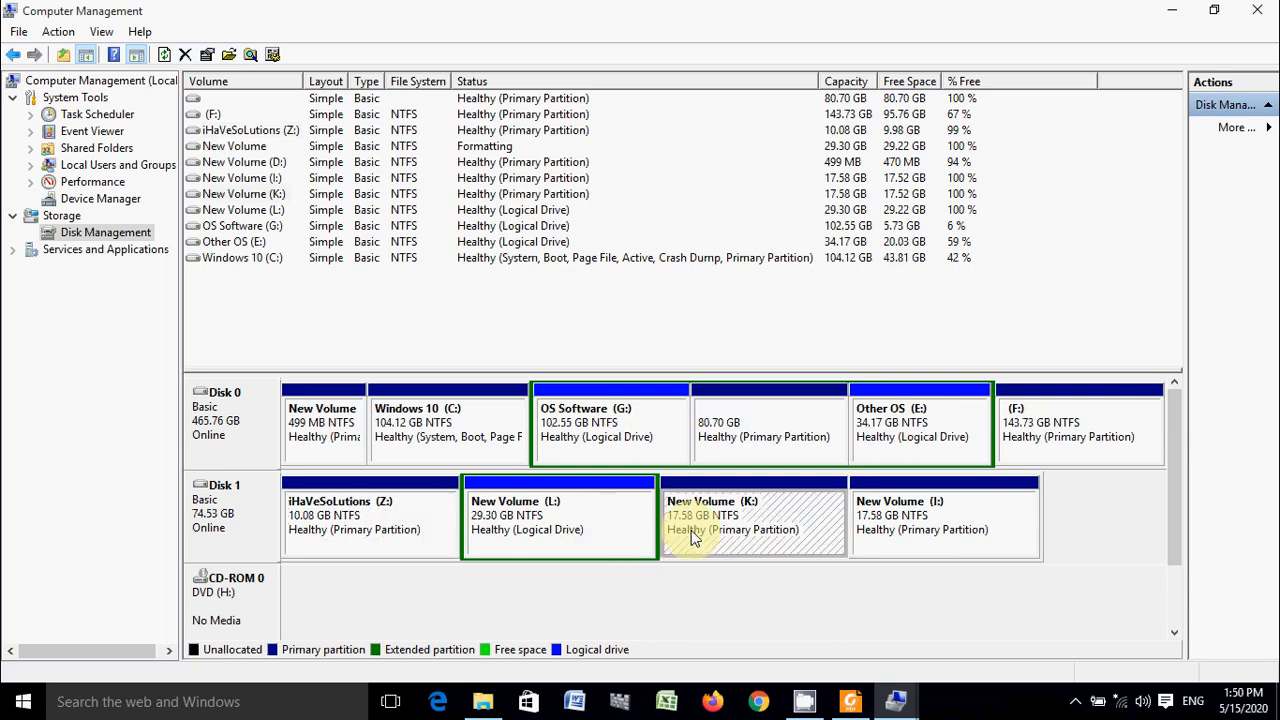
click(909, 534)
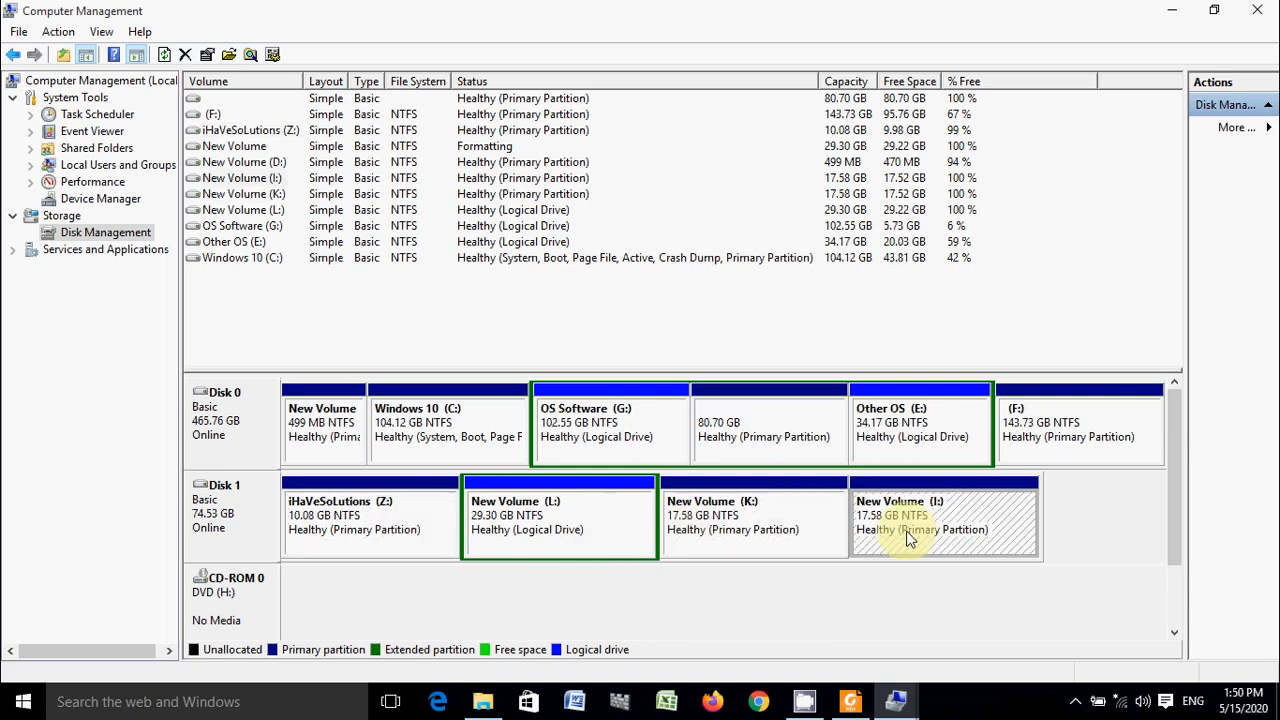
- Shrink the New Volume (L:) logical drive on Disk 1 by 5000 MB
click(535, 529)
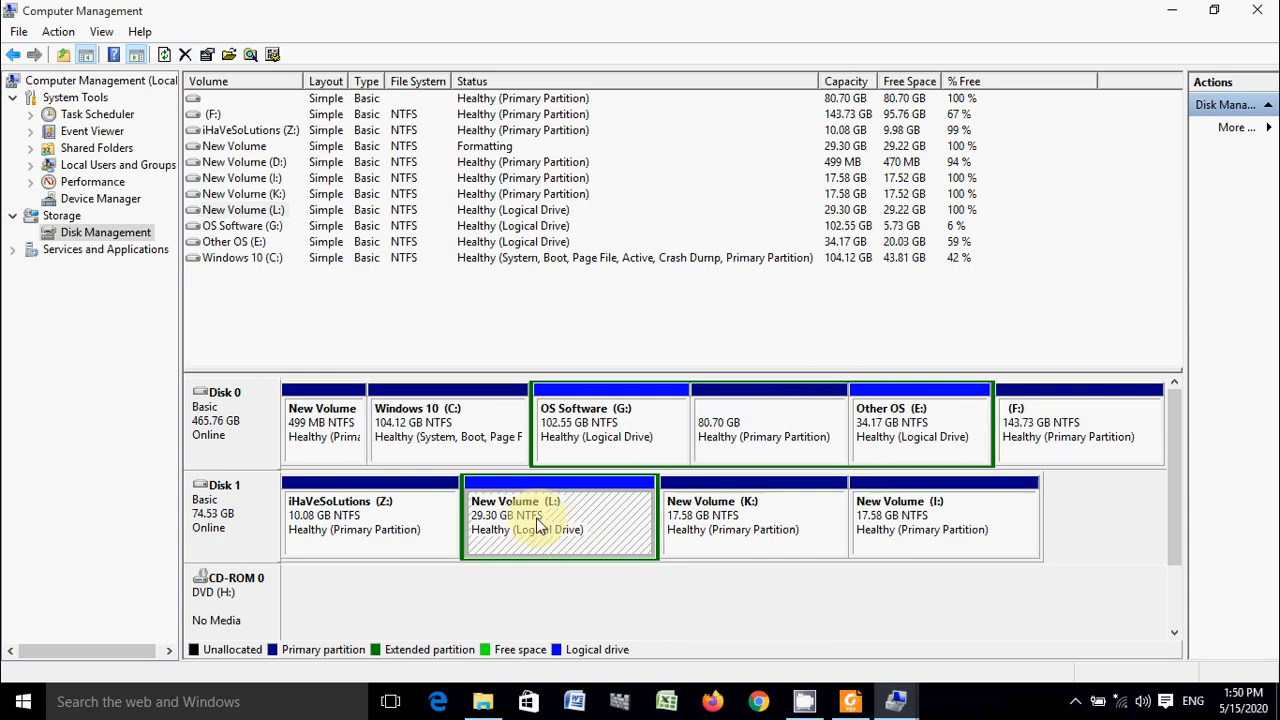
right_click(539, 527)
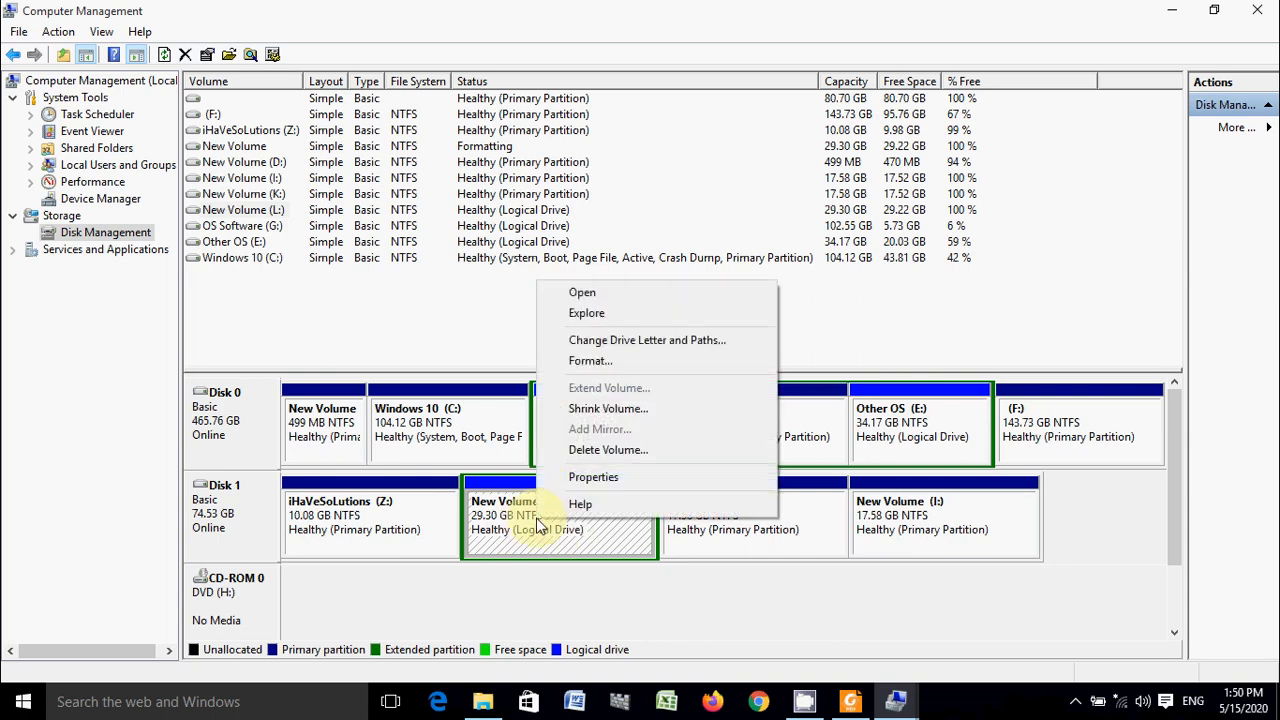
click(648, 410)
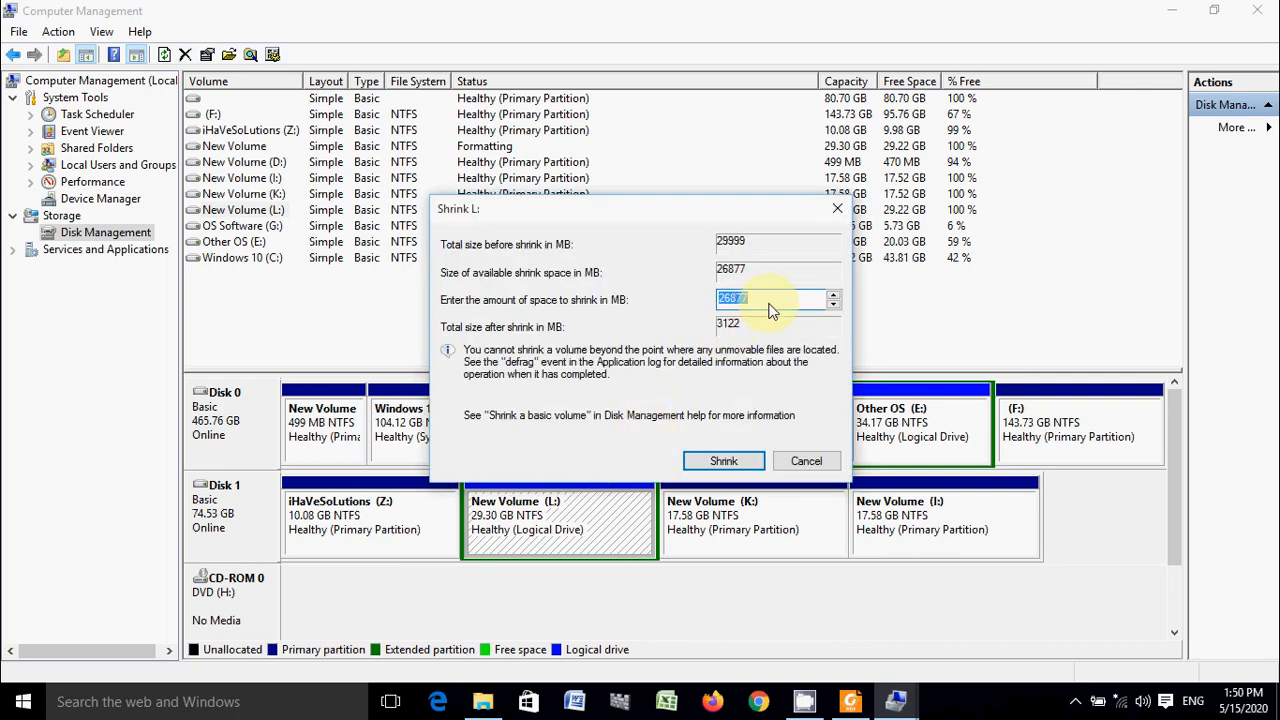
text(5000)
click(712, 460)
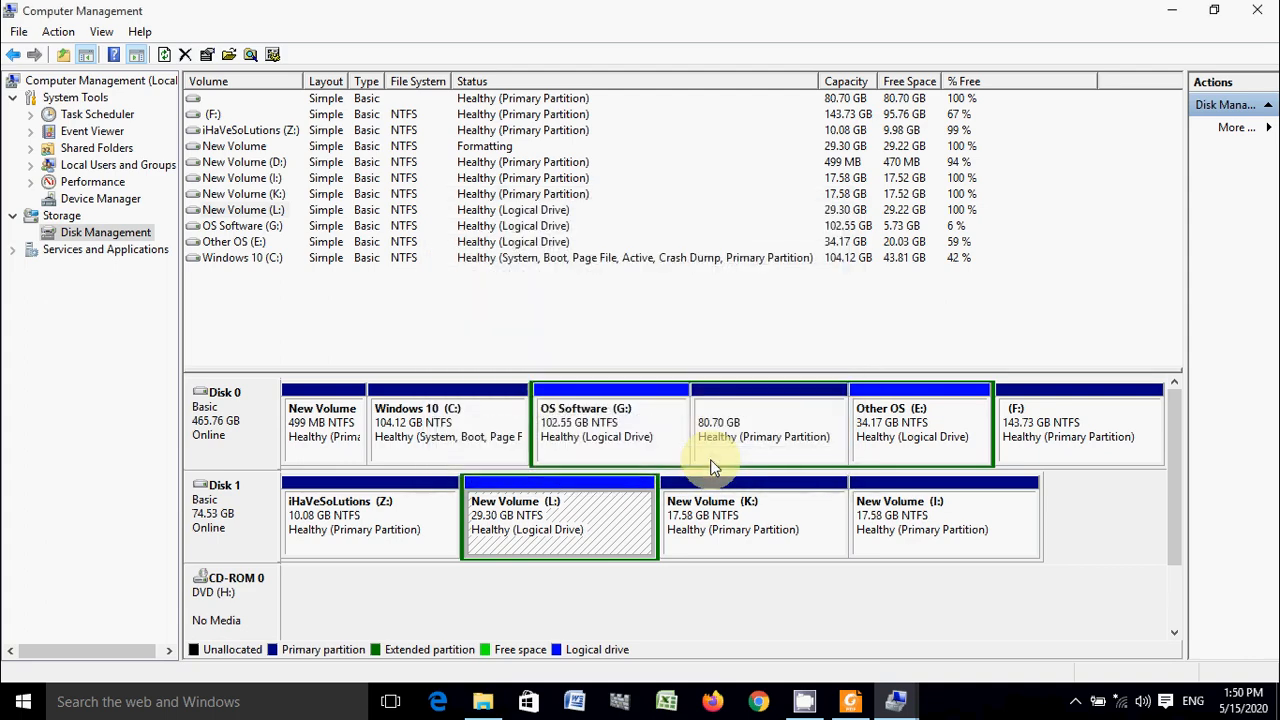
- Create an NTFS simple volume with drive letter M in Disk 1's free space, keeping the full size and the label New Volume
right_click(642, 516)
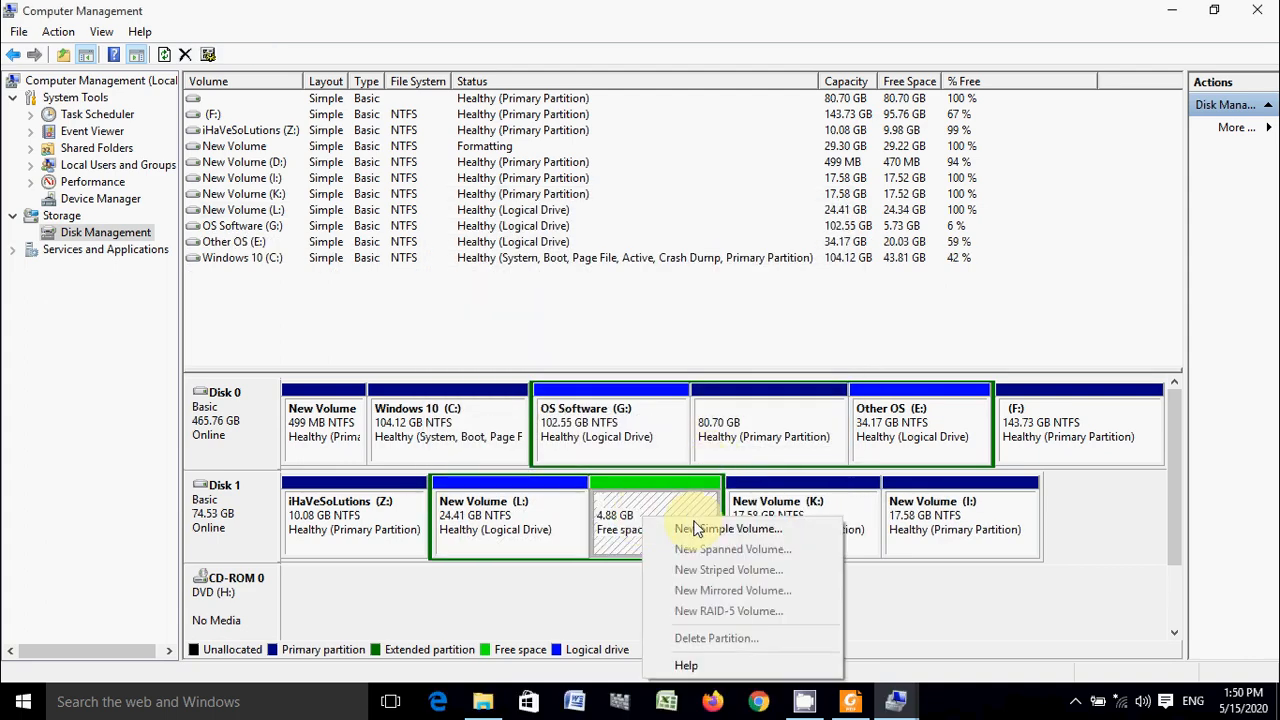
click(698, 537)
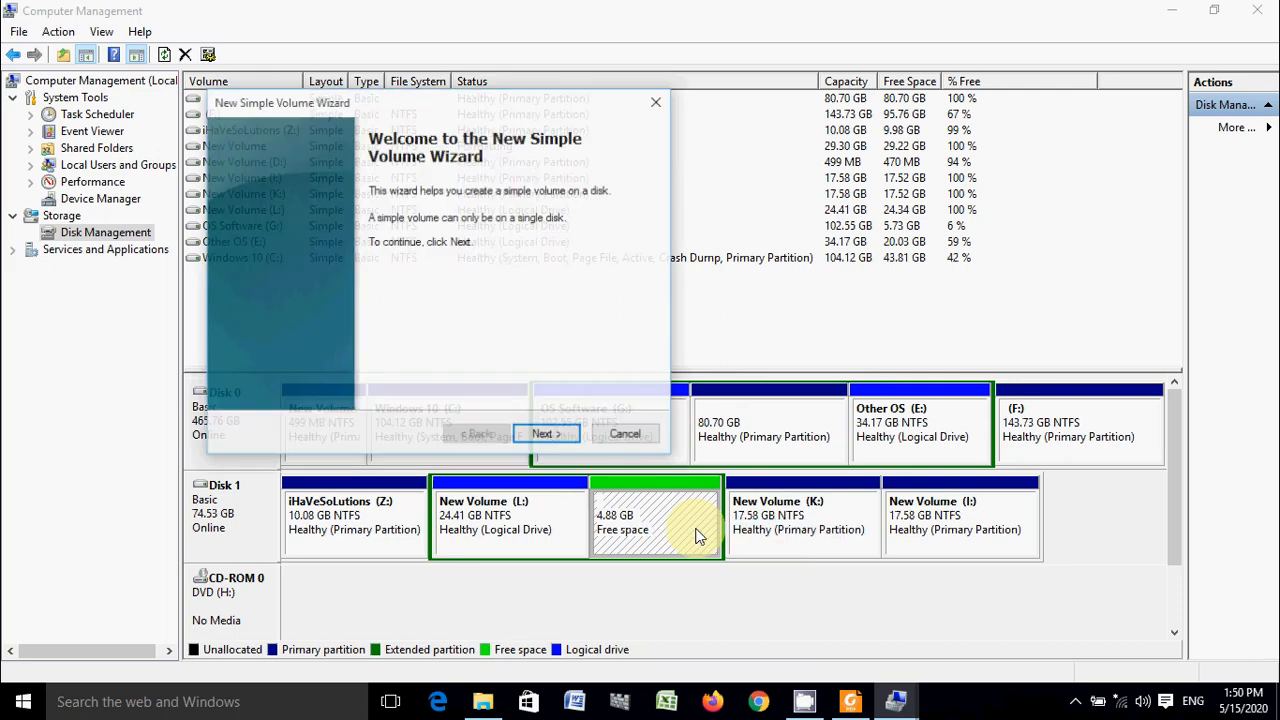
click(539, 432)
click(539, 432)
click(539, 432)
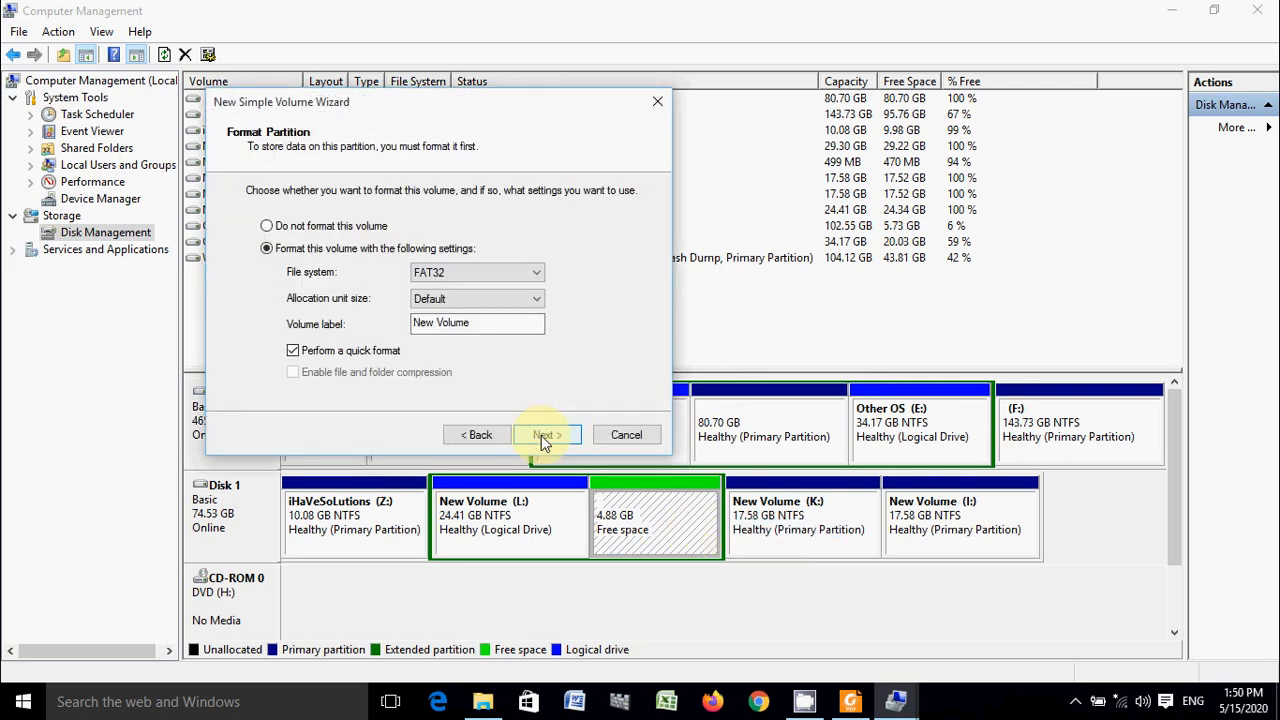
click(541, 435)
click(462, 437)
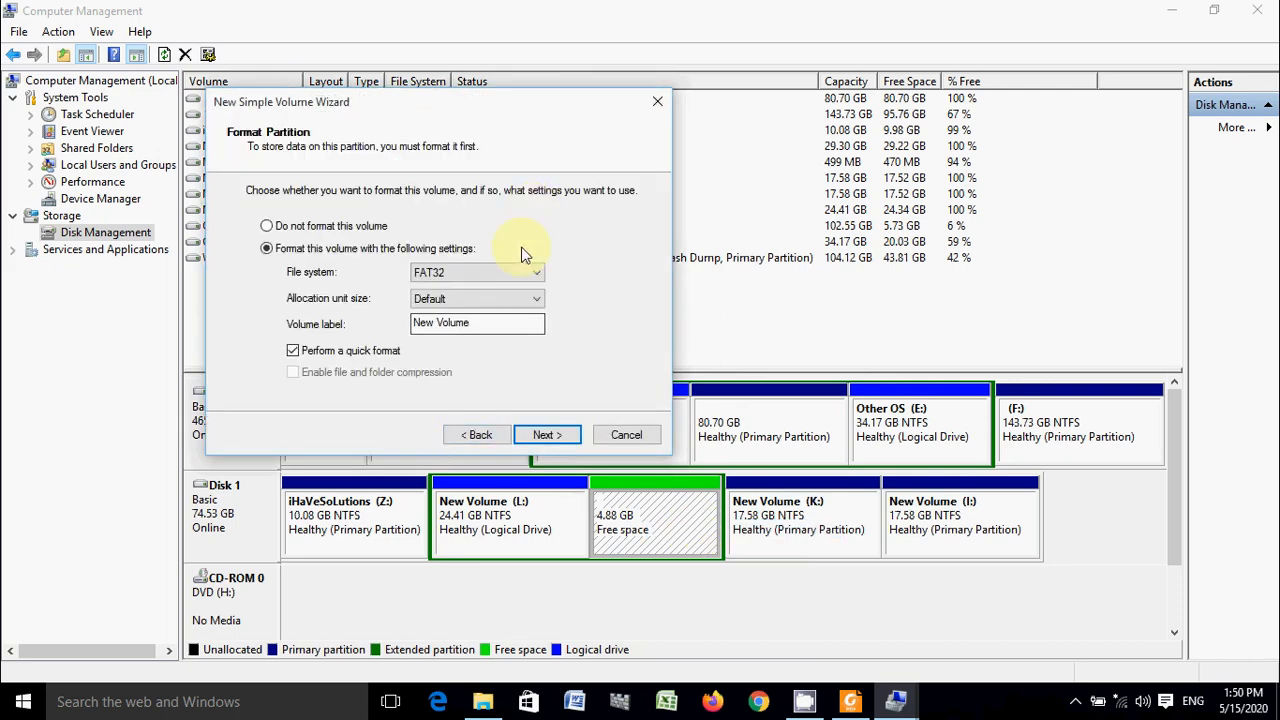
click(523, 272)
click(522, 298)
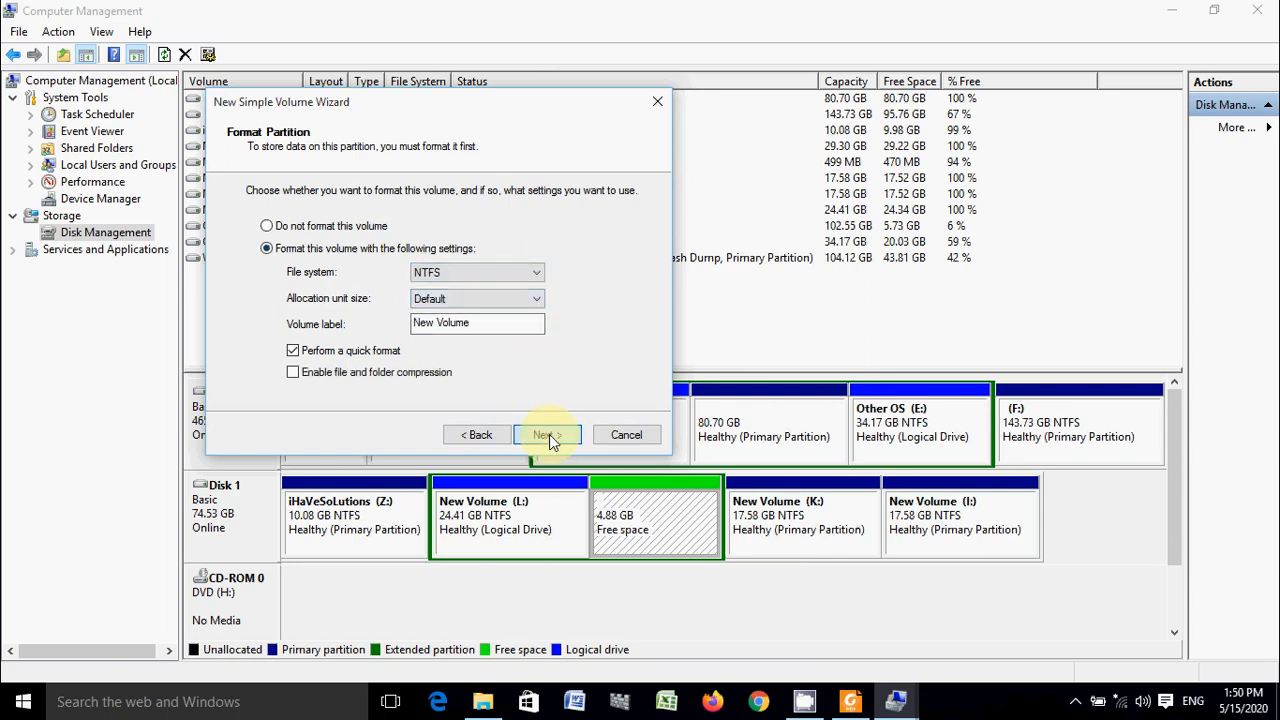
click(547, 434)
click(549, 434)
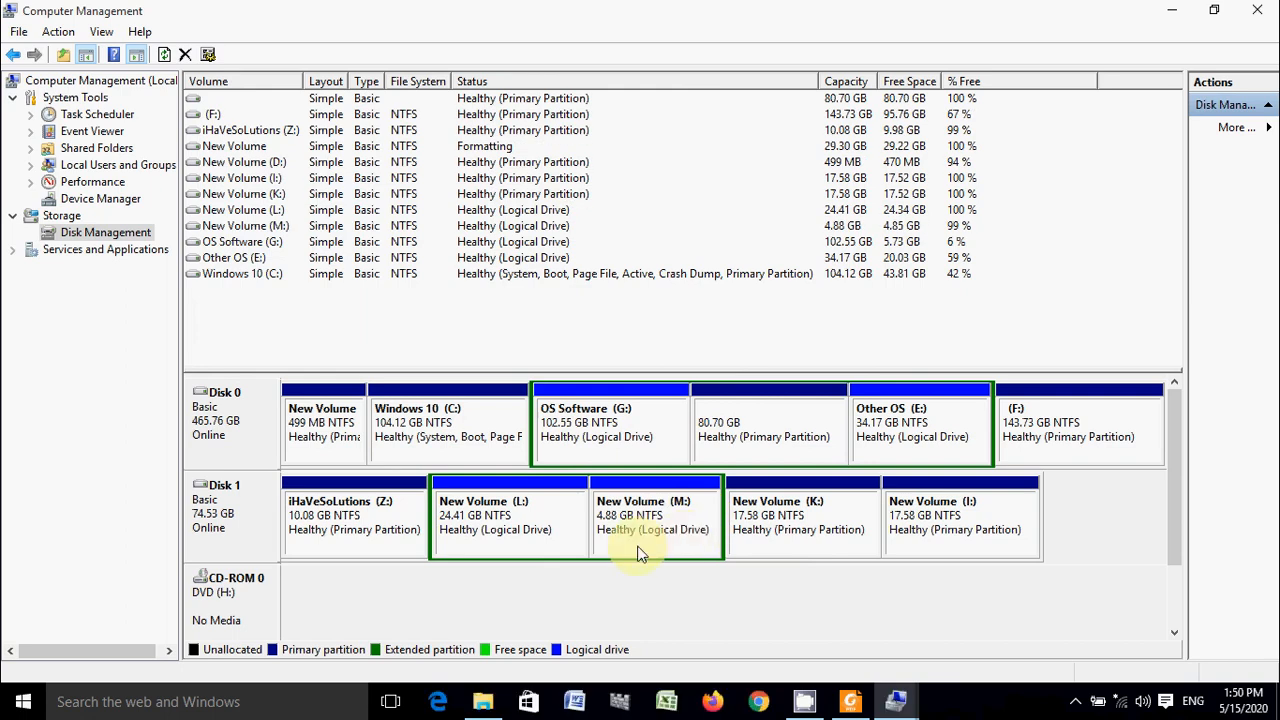
- Shrink the L: logical drive on Disk 1 by another 5000 MB
right_click(478, 521)
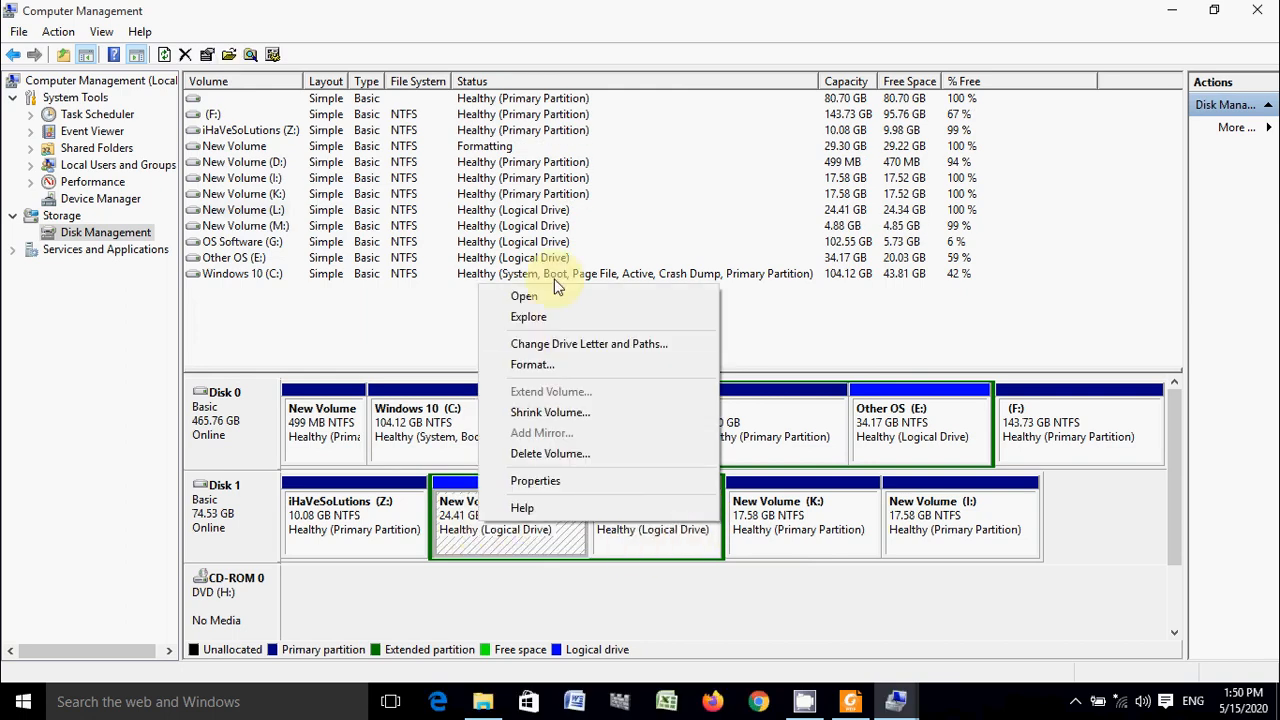
click(548, 414)
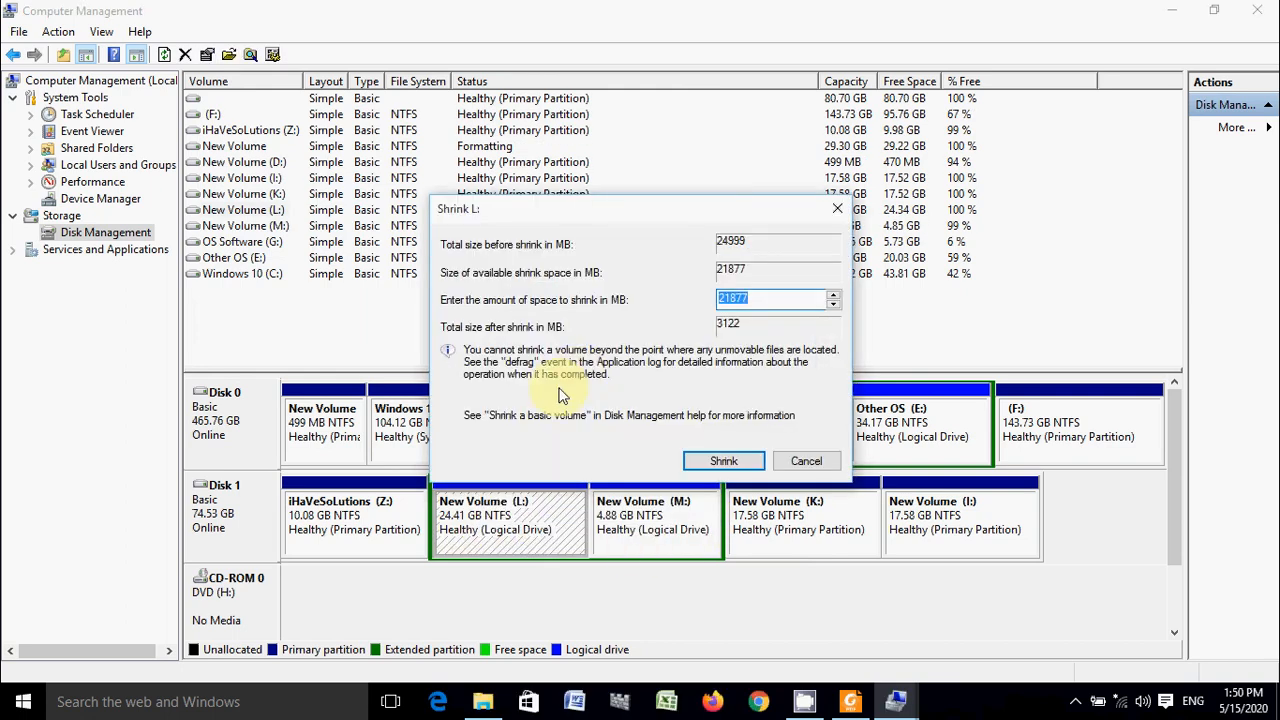
text(500)
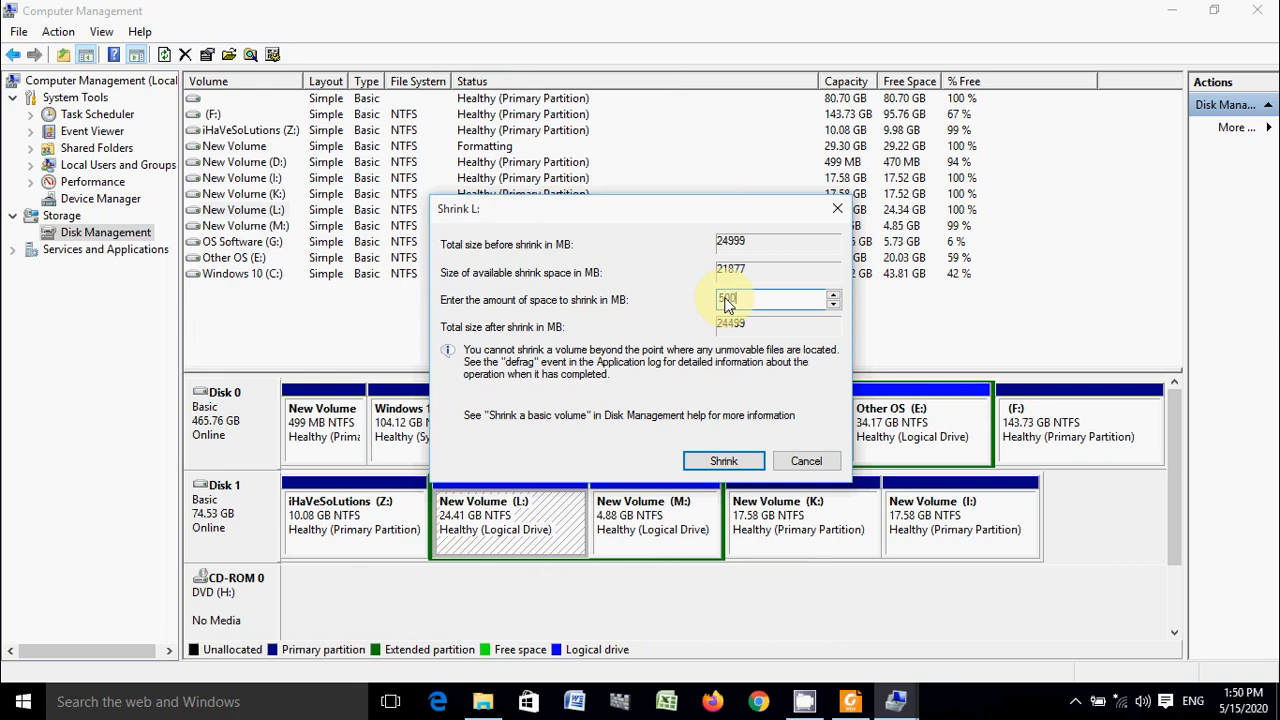
text(0)
click(728, 463)
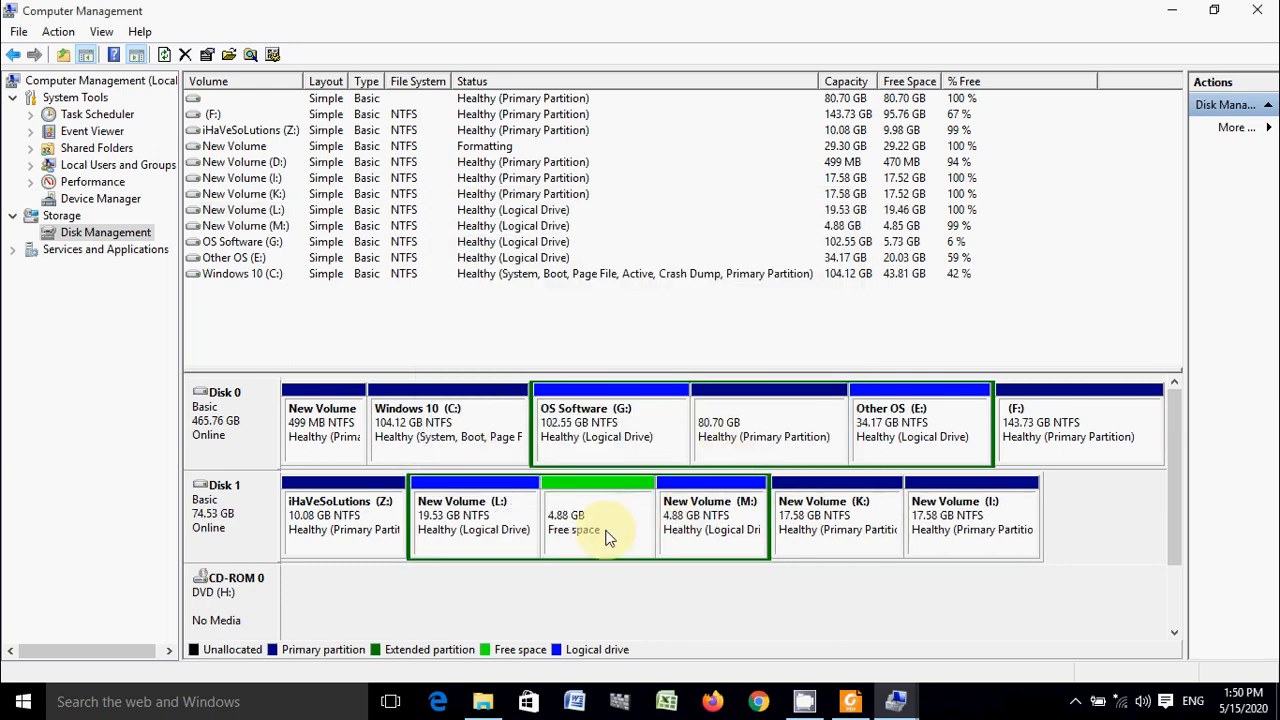
- Create an NTFS simple volume with drive letter N in the free space between L: and M:, keeping the default size and label
right_click(612, 516)
click(689, 521)
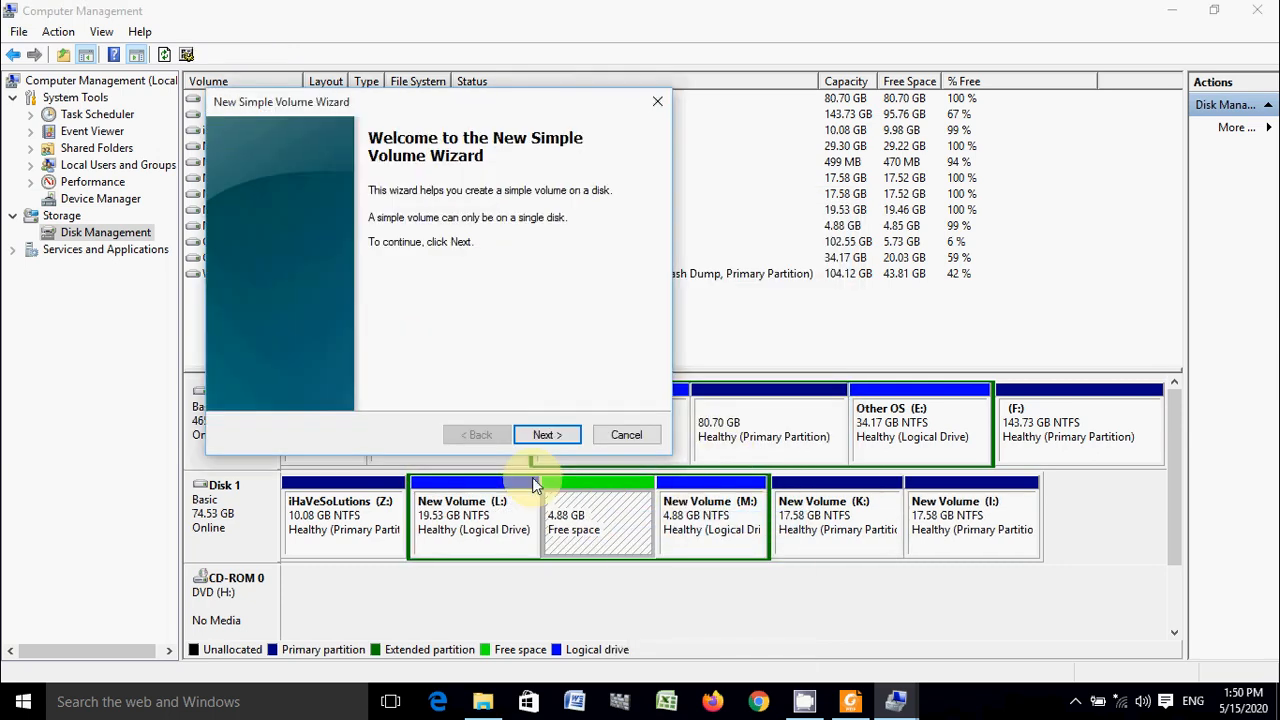
click(549, 435)
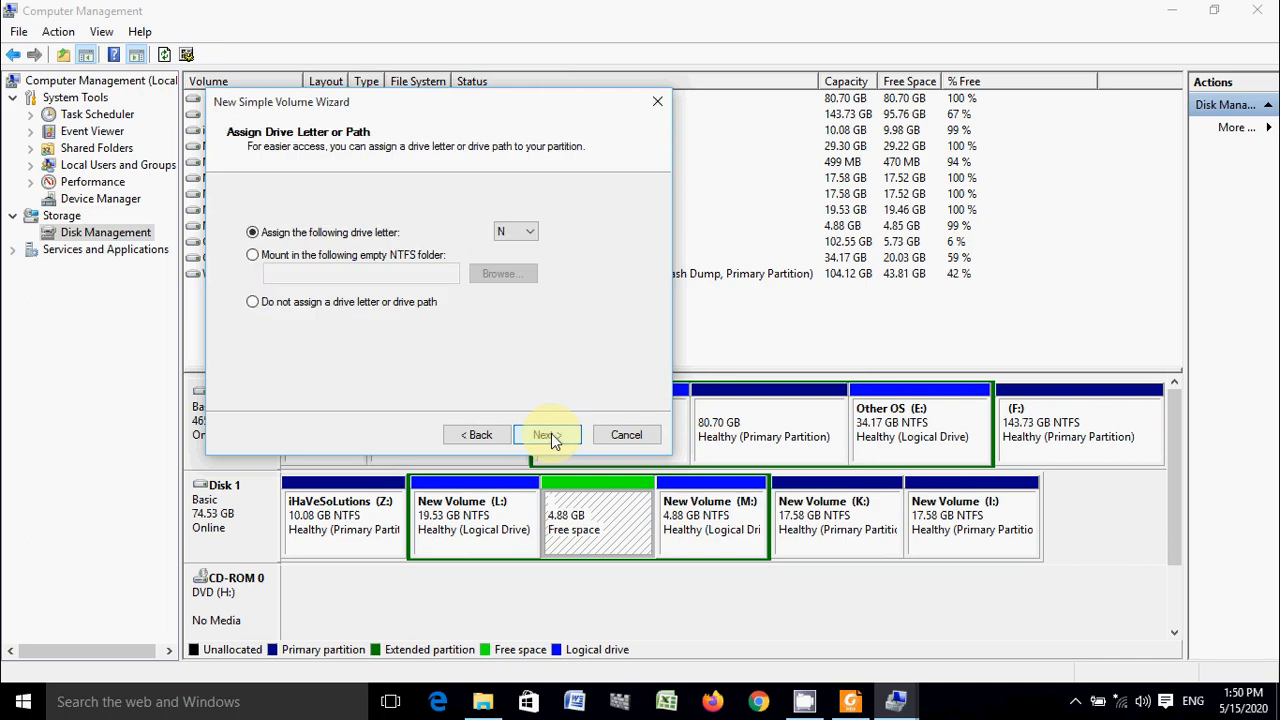
click(549, 435)
click(519, 274)
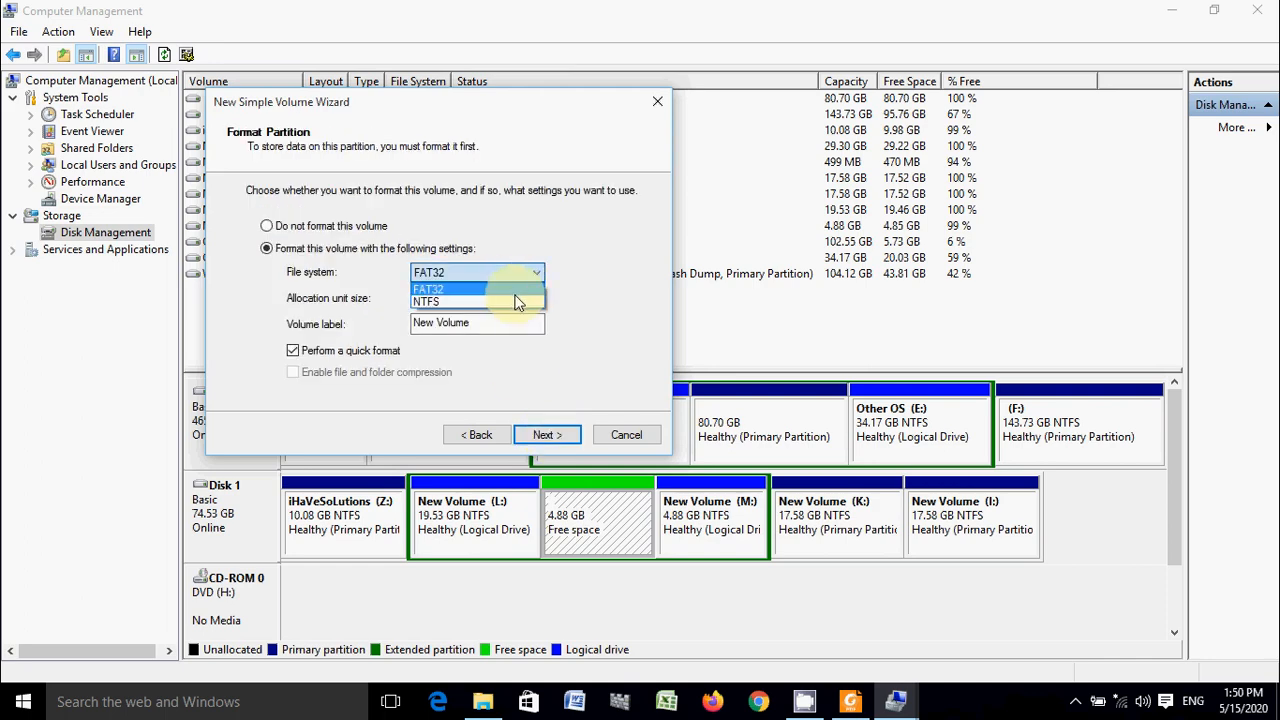
click(519, 302)
click(553, 432)
click(553, 435)
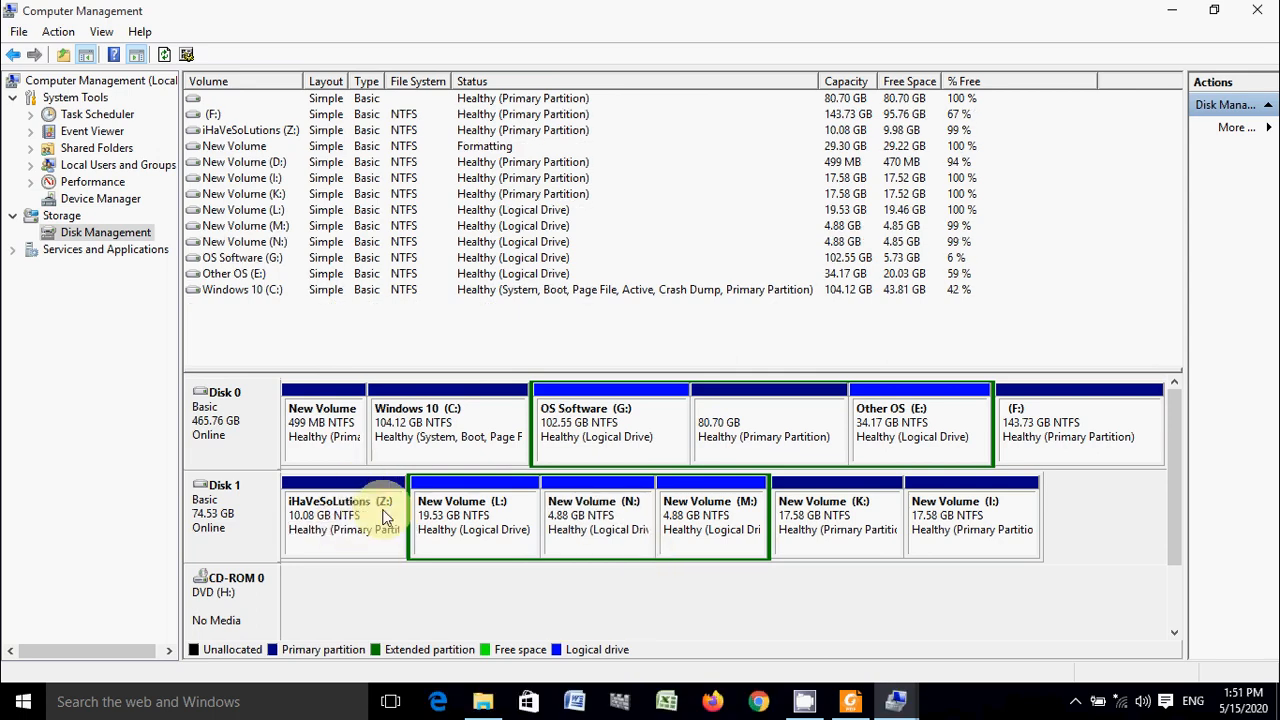
- Review the primary partitions and logical drives on Disk 1, including M:, I: and L:
click(700, 525)
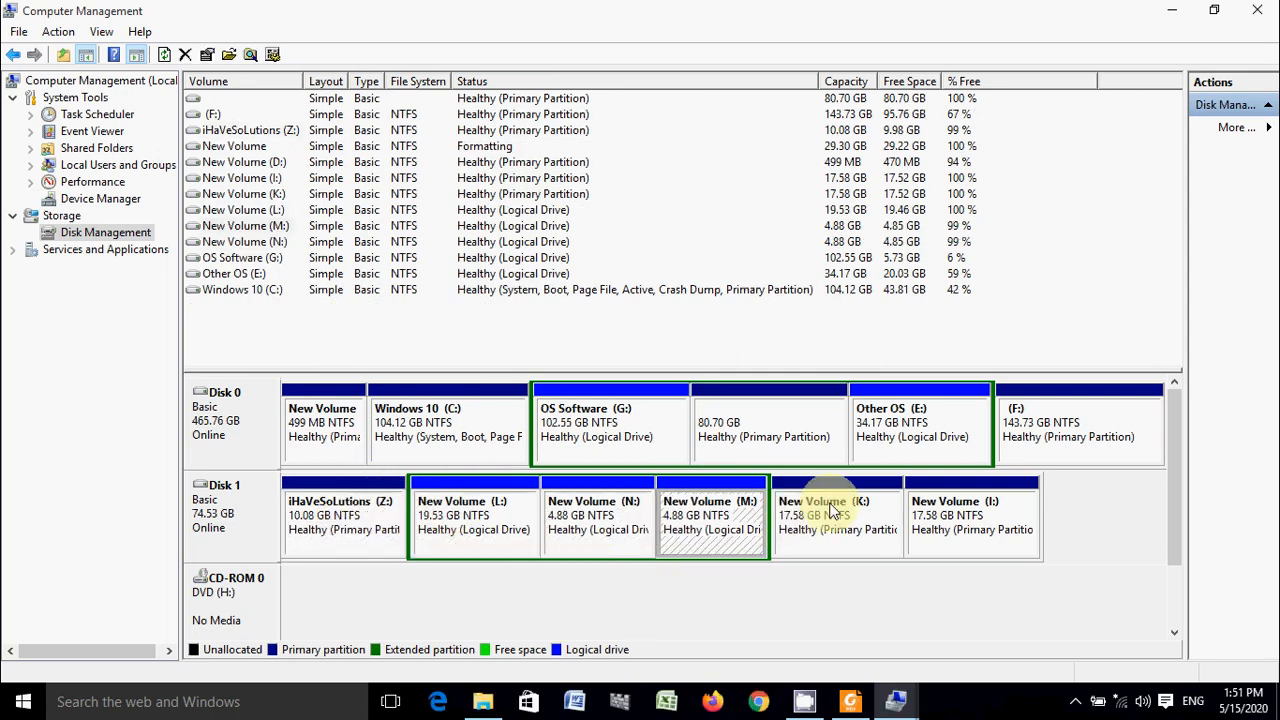
click(950, 530)
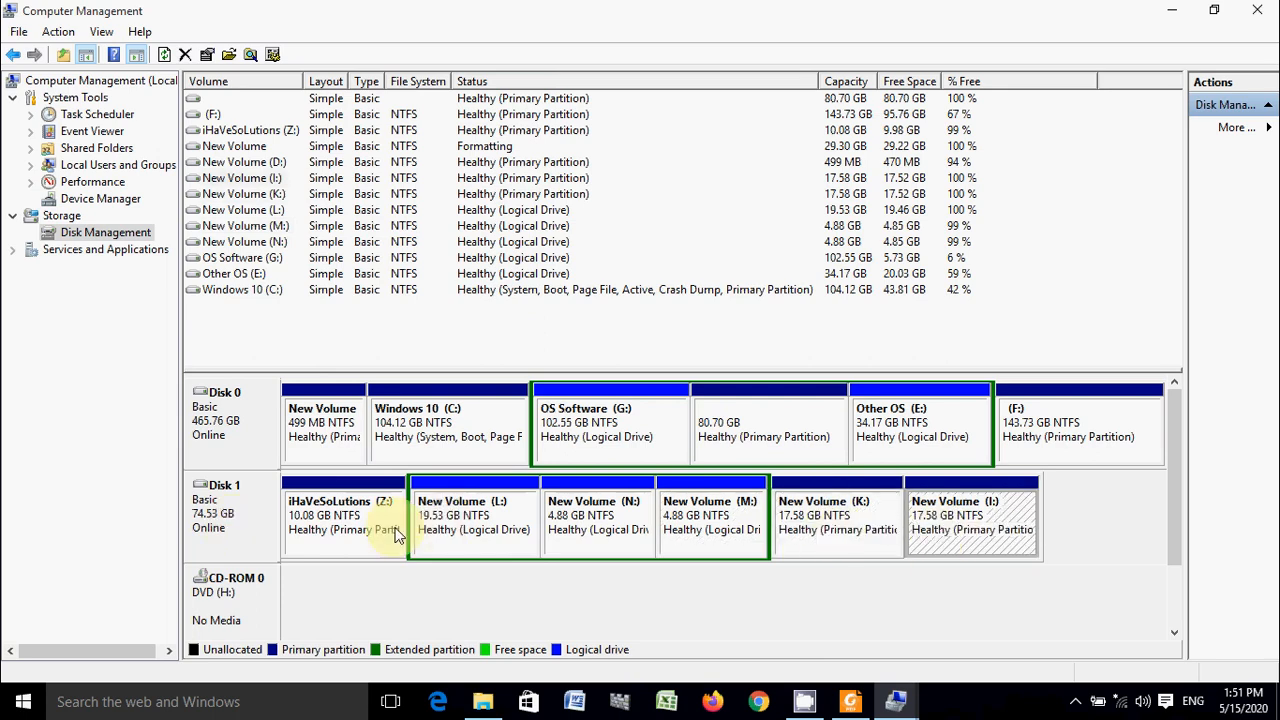
click(455, 530)
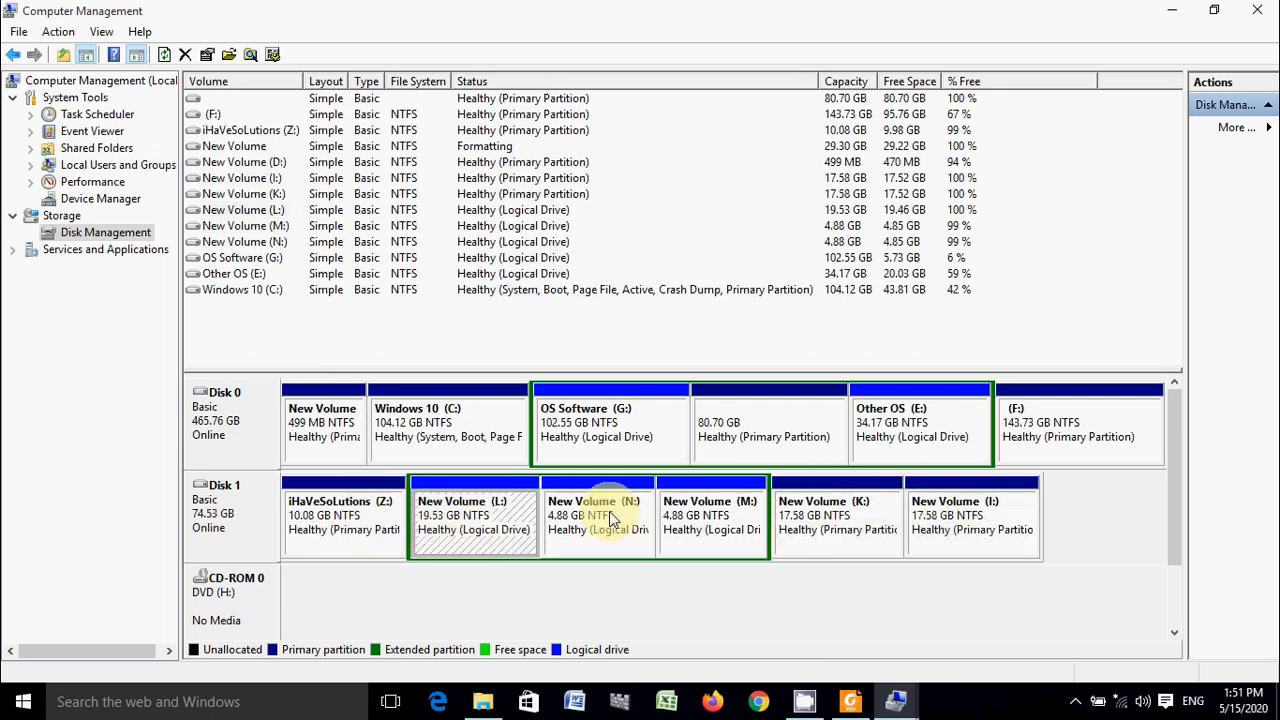
- Shrink the L: logical drive on Disk 1 a third time, by 5000 MB
right_click(458, 513)
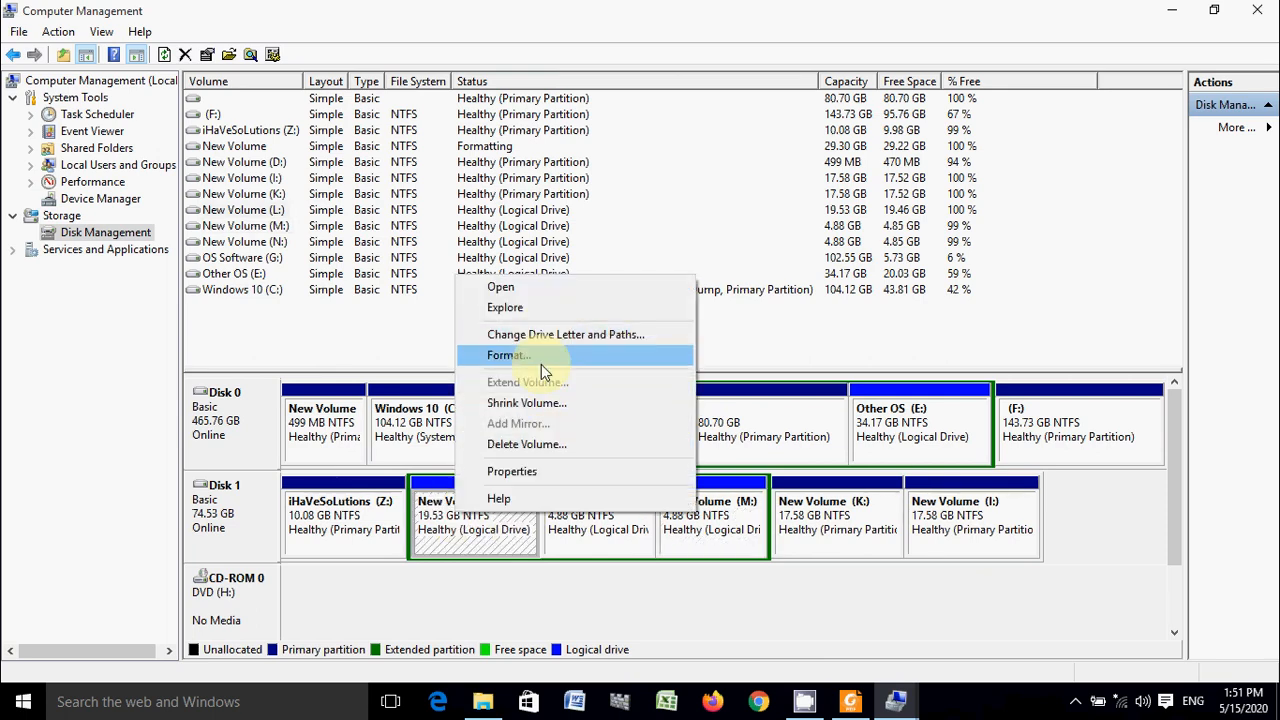
click(536, 402)
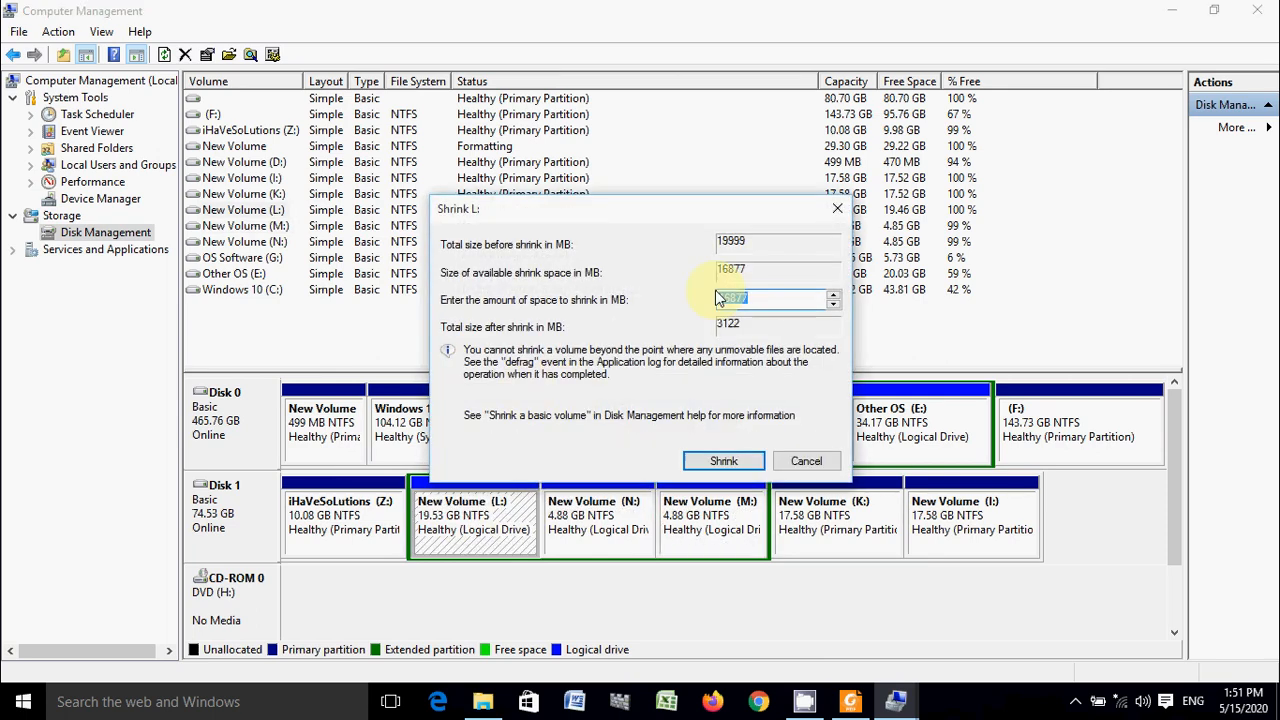
text(50000)
key(BackSpace)
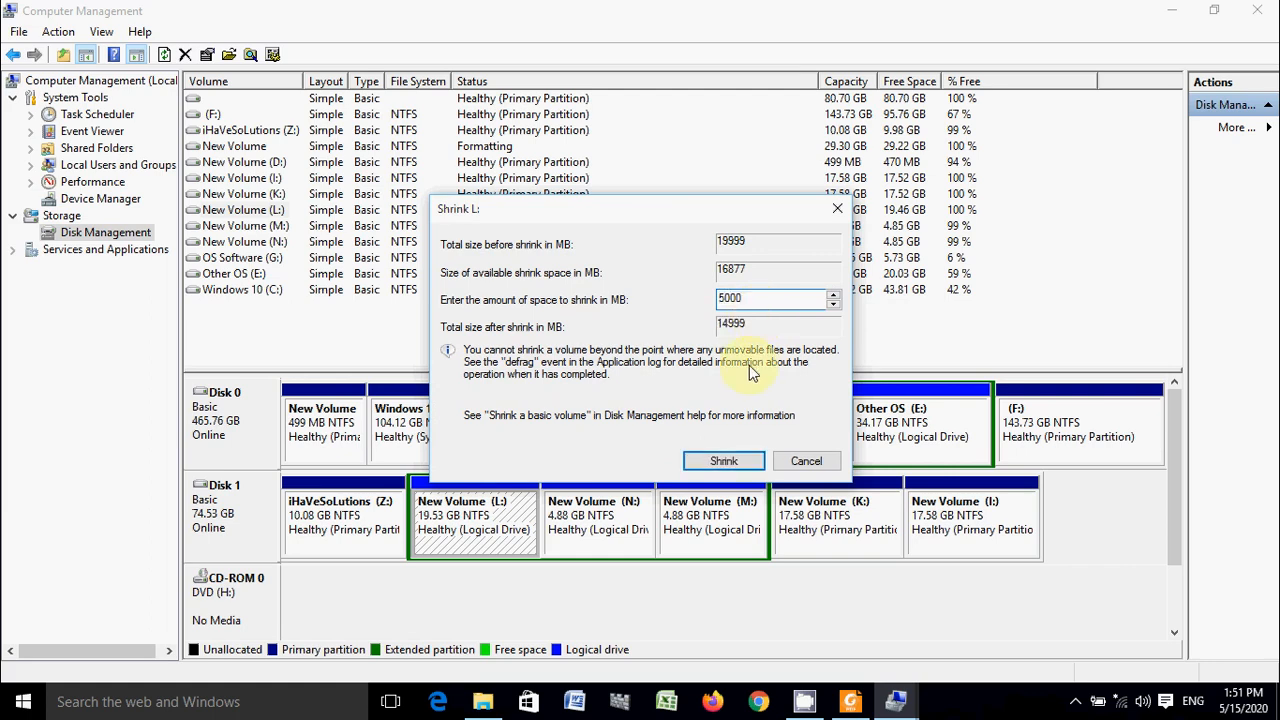
click(724, 461)
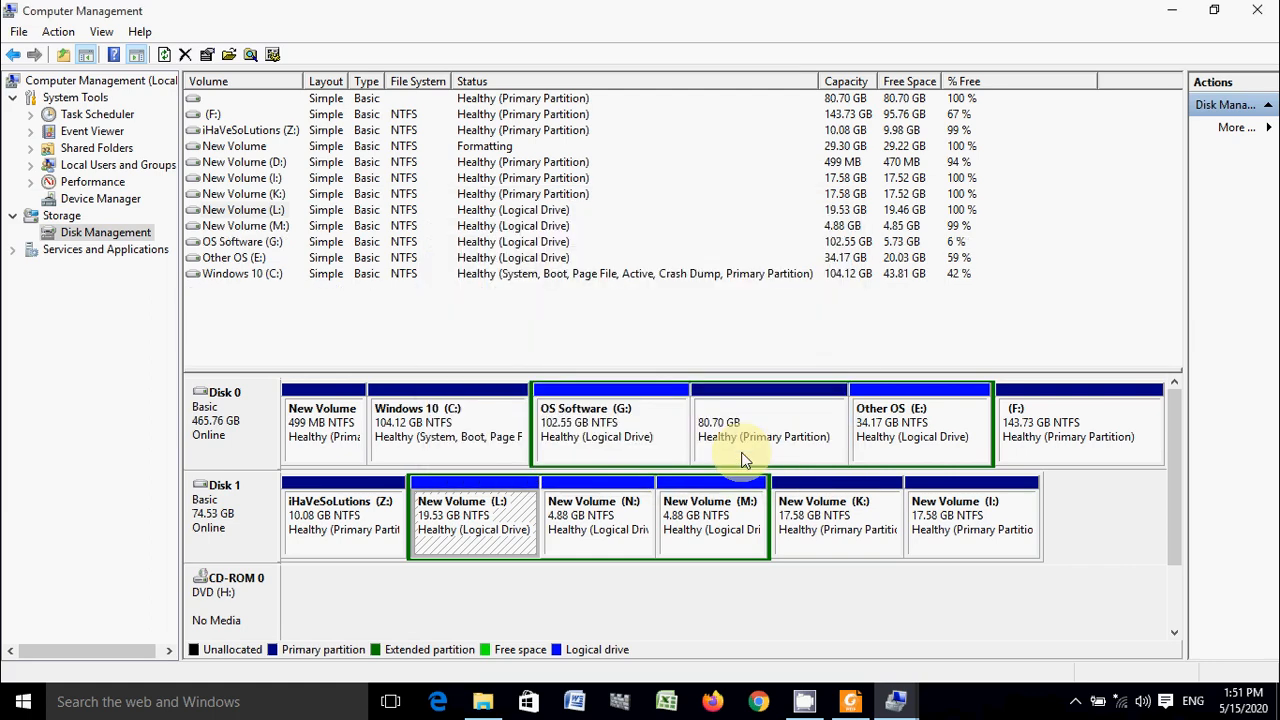
- Create an NTFS simple volume with drive letter O in the free space between L: and N:, keeping the default size and label
right_click(585, 527)
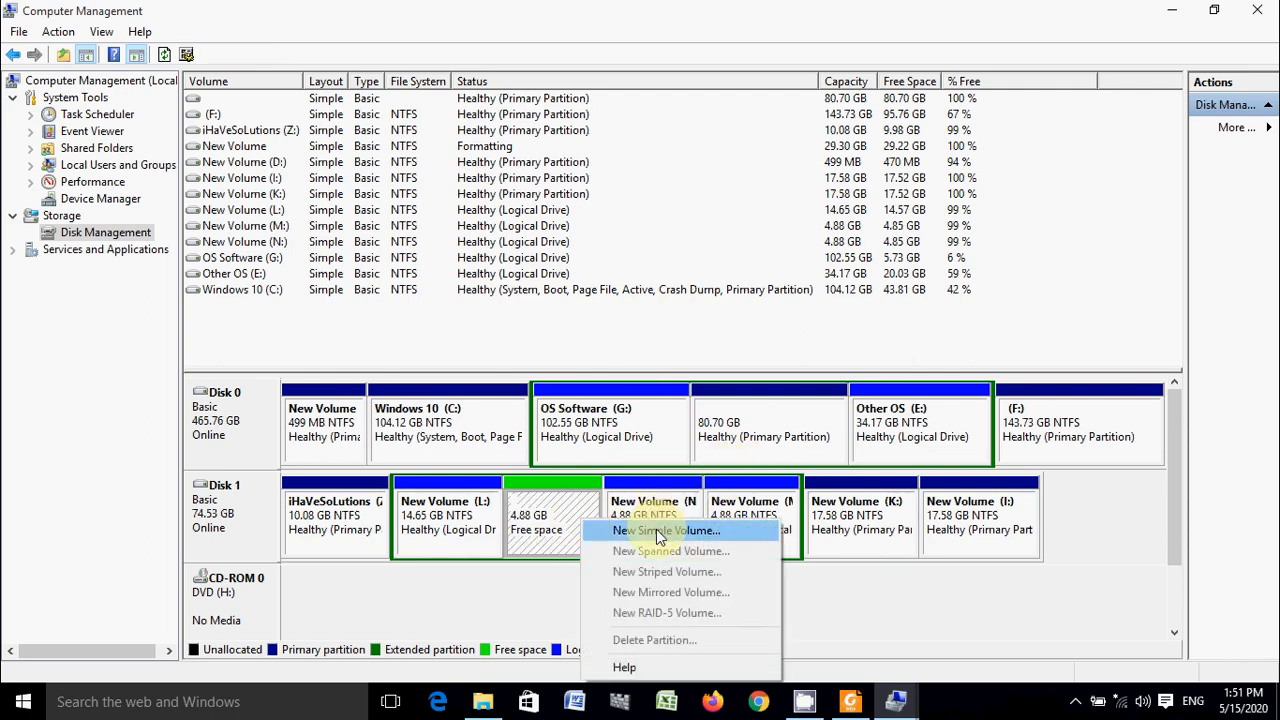
click(580, 530)
click(546, 436)
click(540, 435)
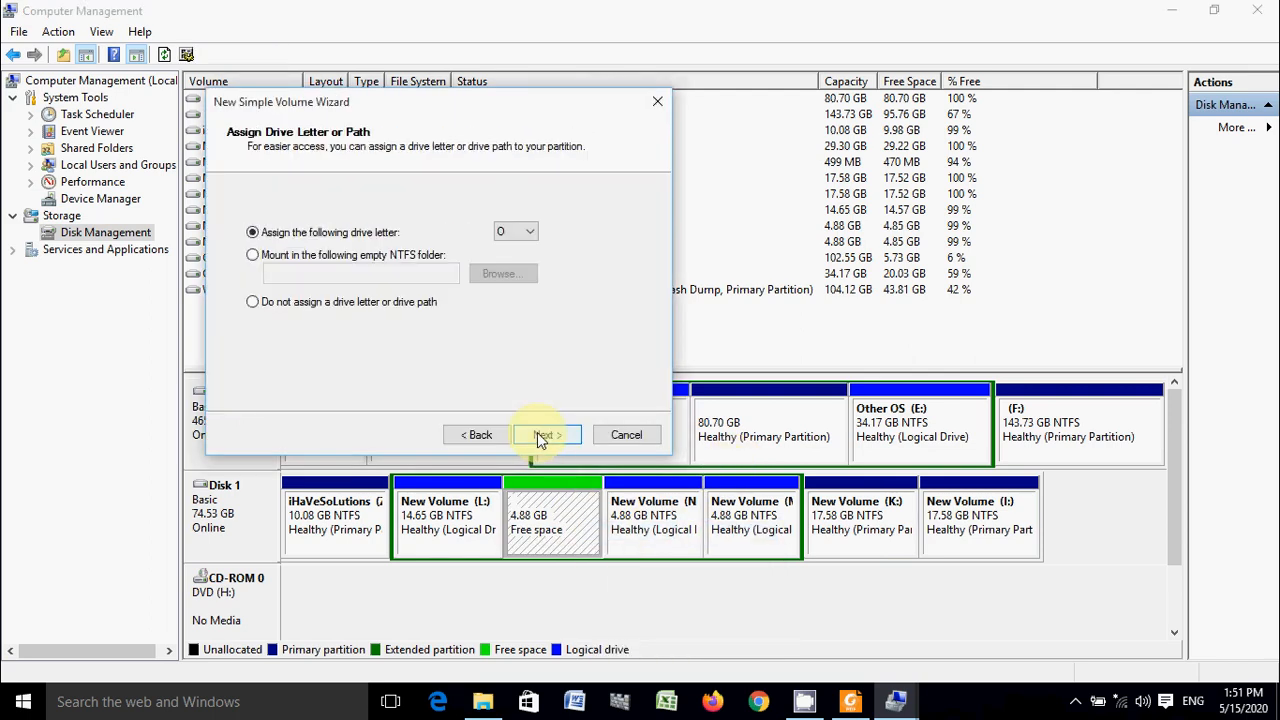
click(537, 436)
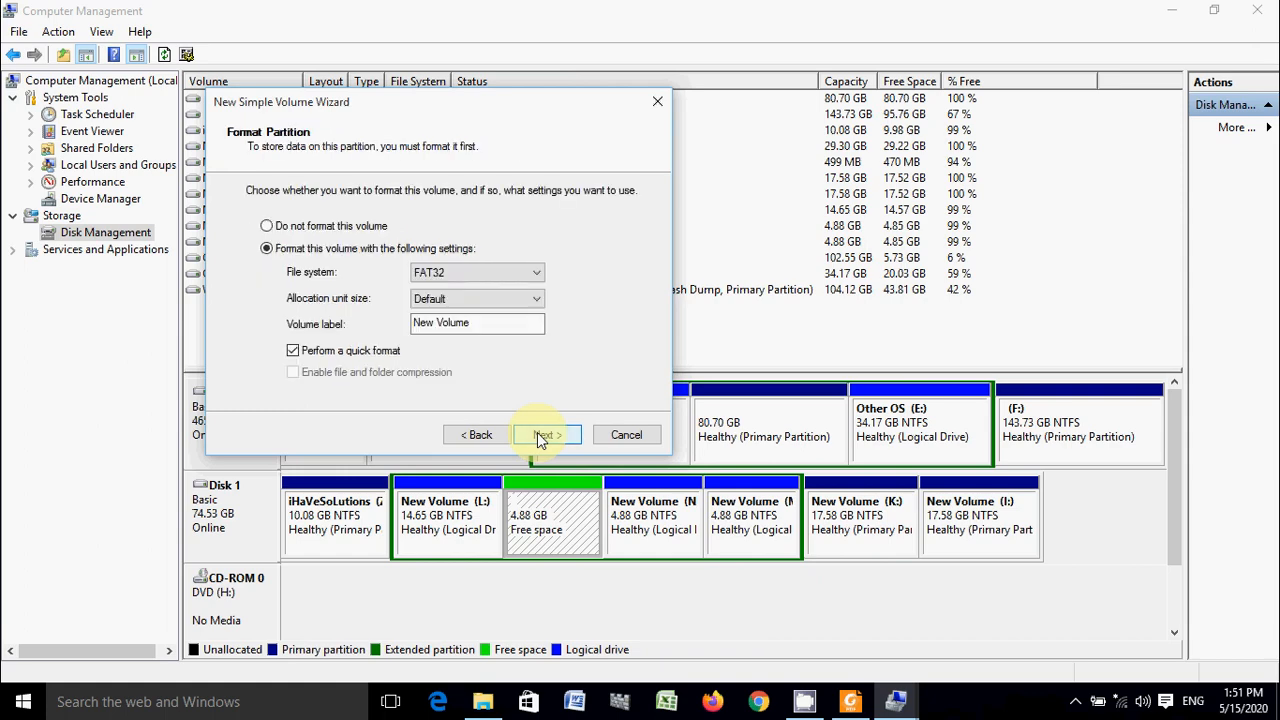
click(533, 277)
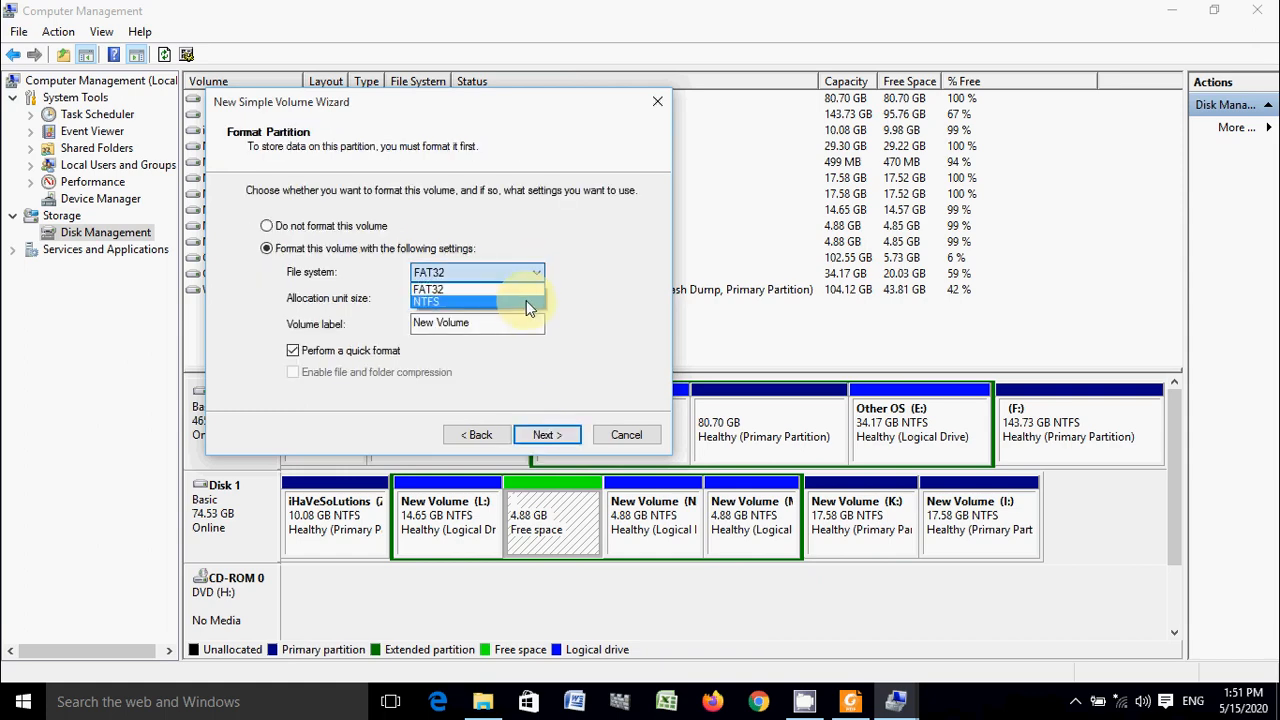
click(526, 300)
click(566, 434)
click(552, 436)
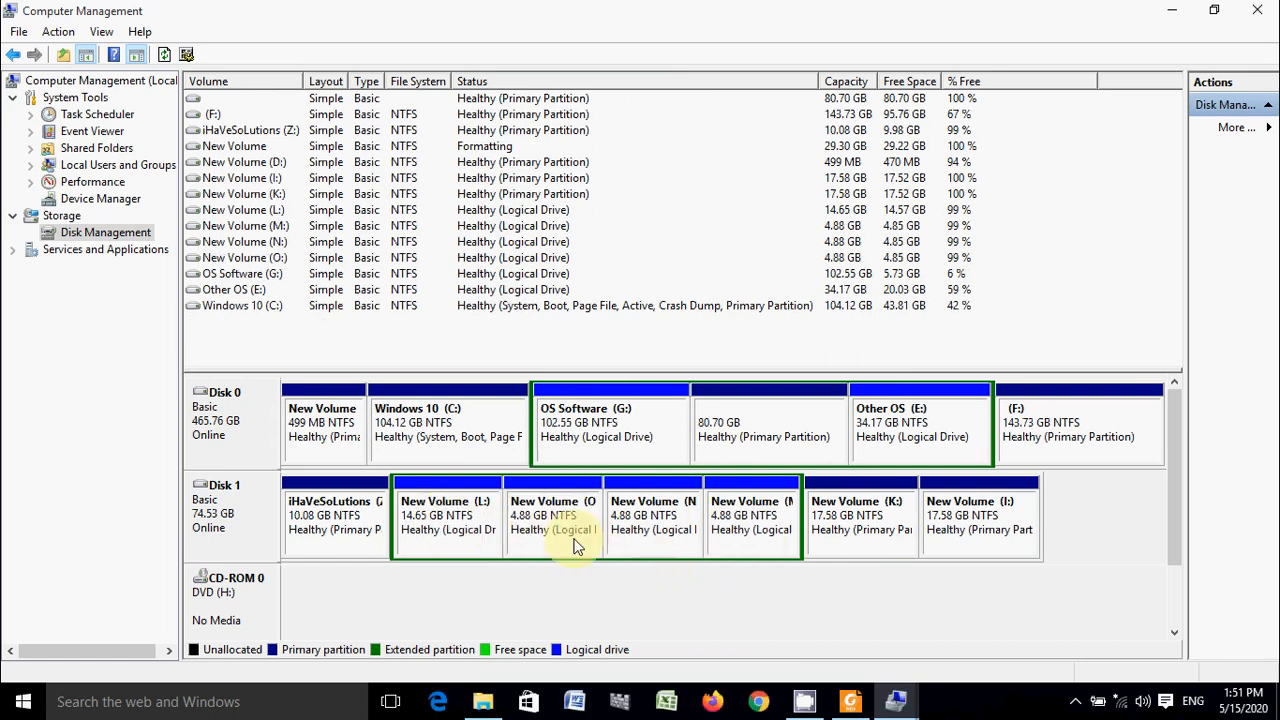
- Shrink the L: logical drive on Disk 1 a fourth time, by 5000 MB
right_click(462, 518)
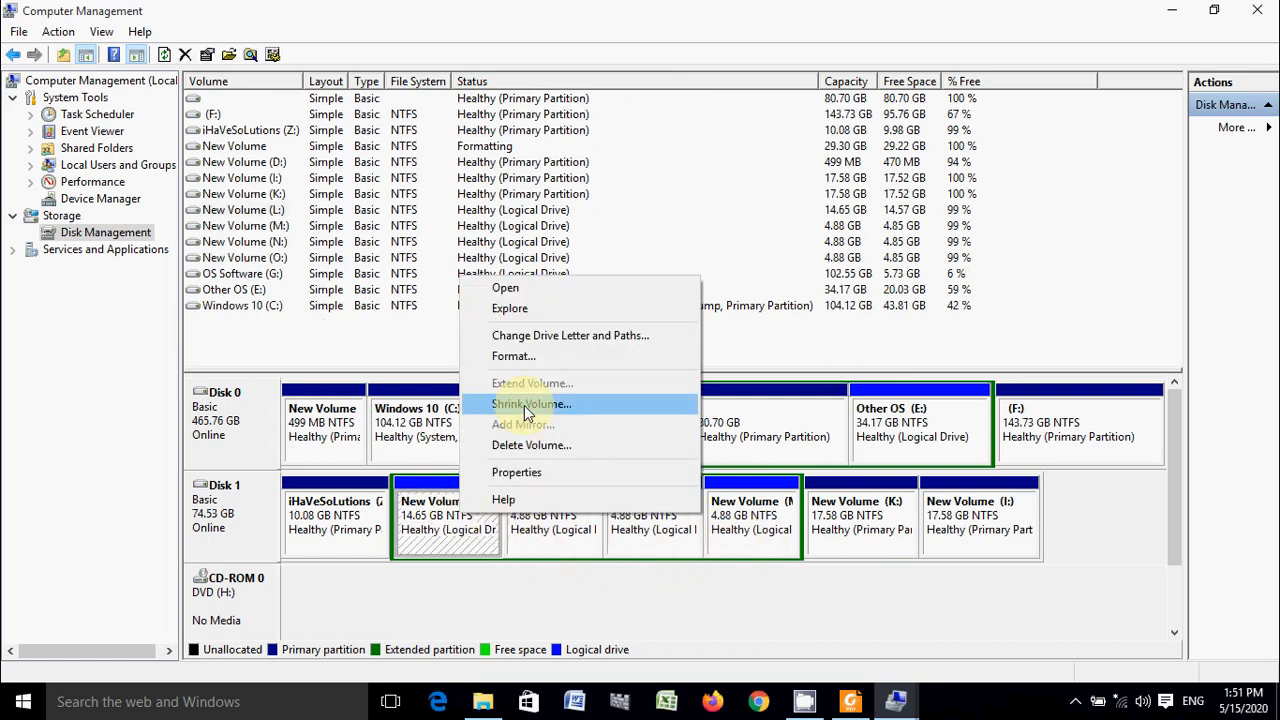
click(538, 405)
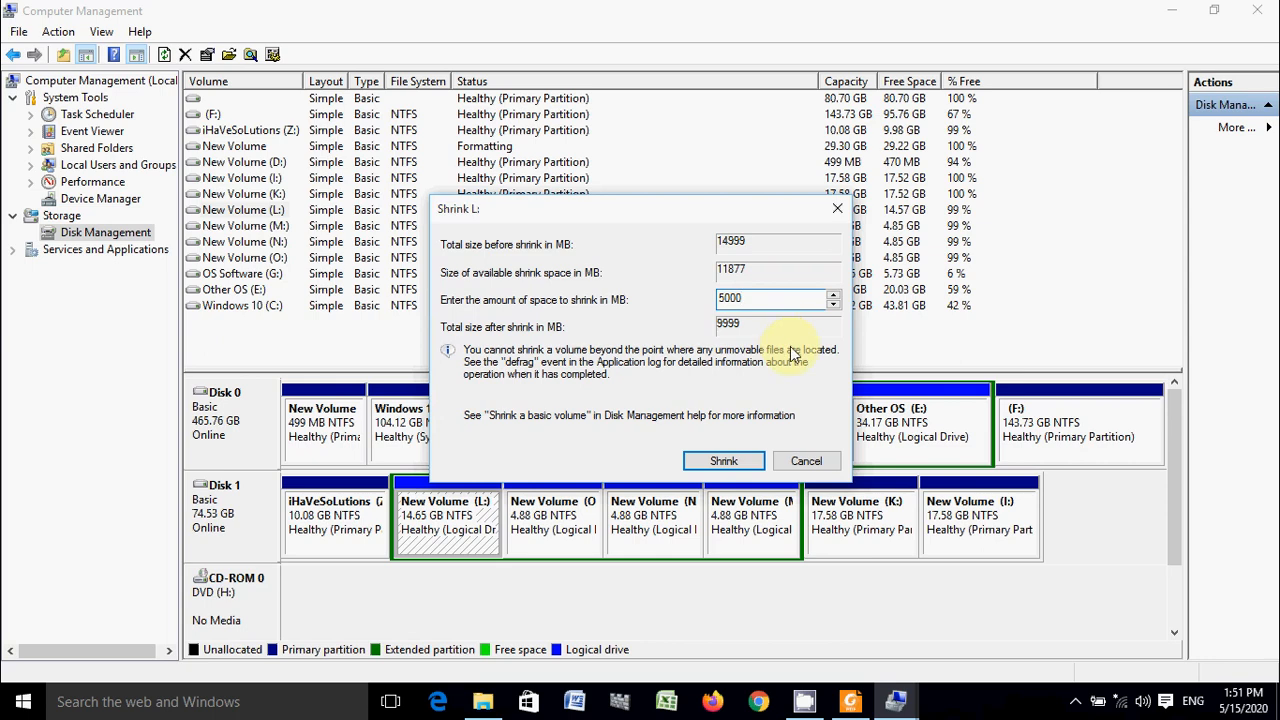
click(722, 461)
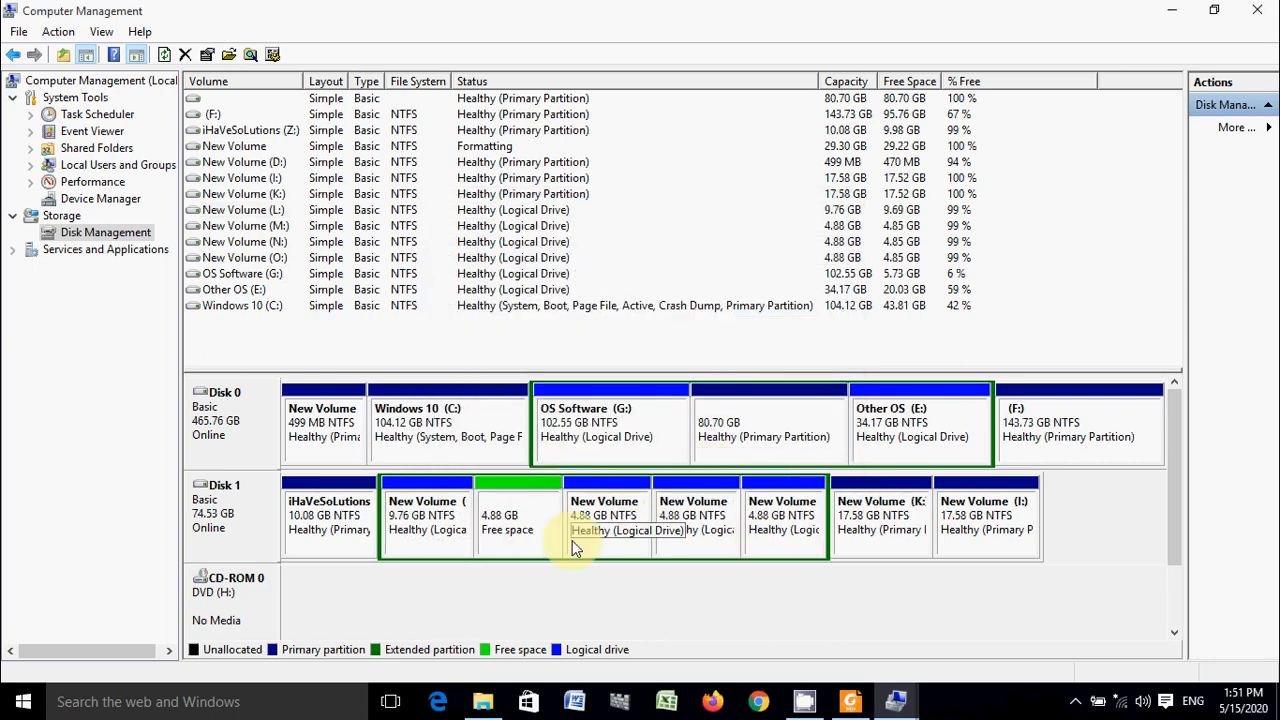
- Create an NTFS simple volume with drive letter P in the free space between L: and O:, keeping the default size and label
right_click(530, 498)
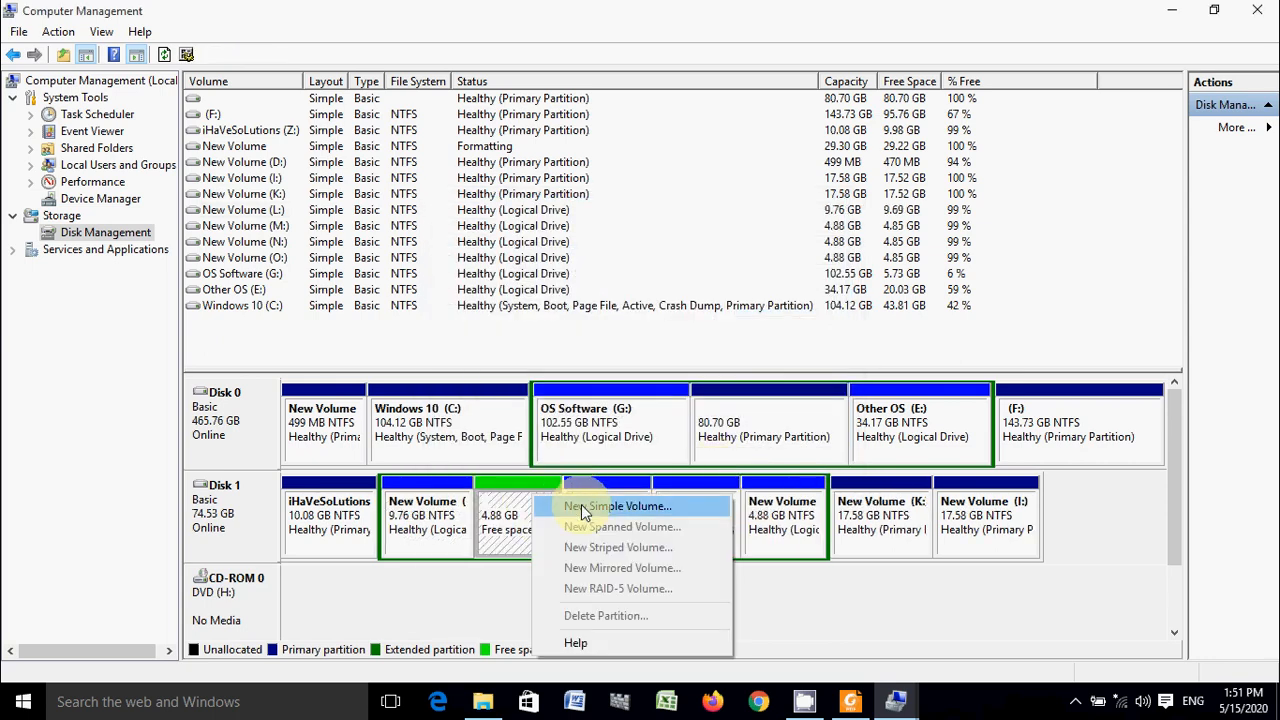
click(585, 508)
click(563, 436)
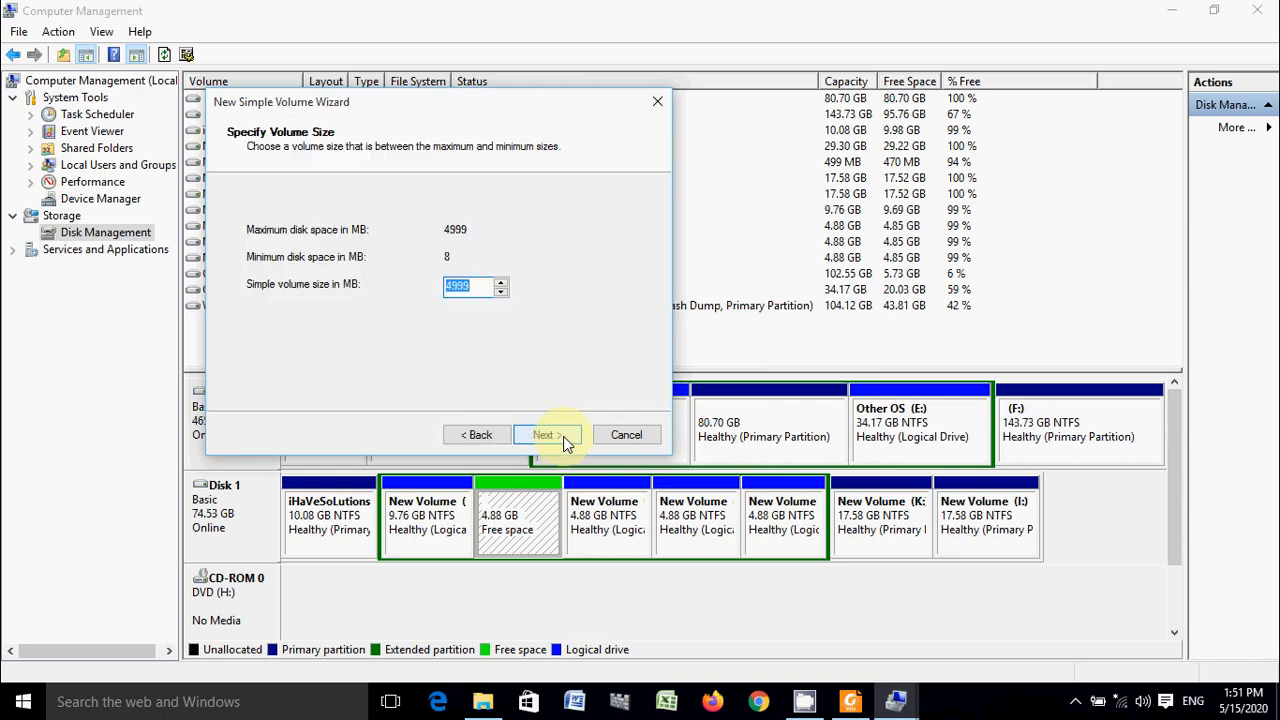
click(564, 435)
click(564, 435)
click(538, 272)
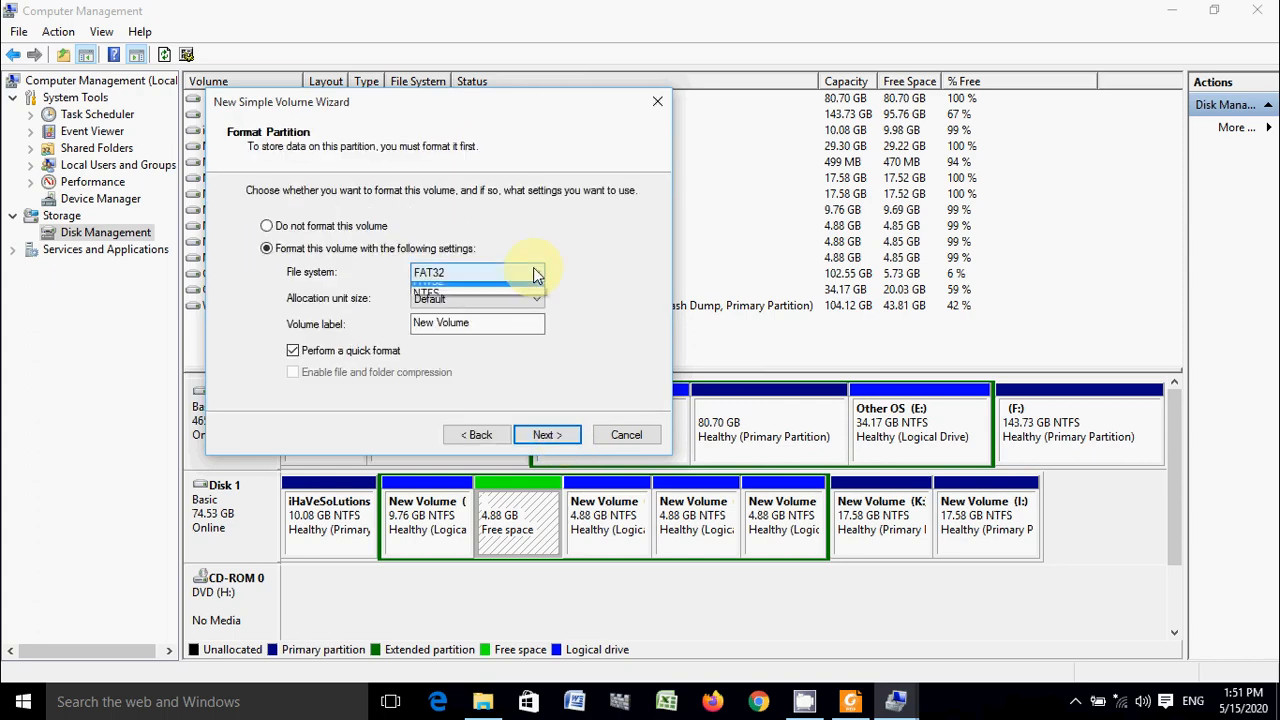
click(523, 302)
click(571, 439)
click(571, 439)
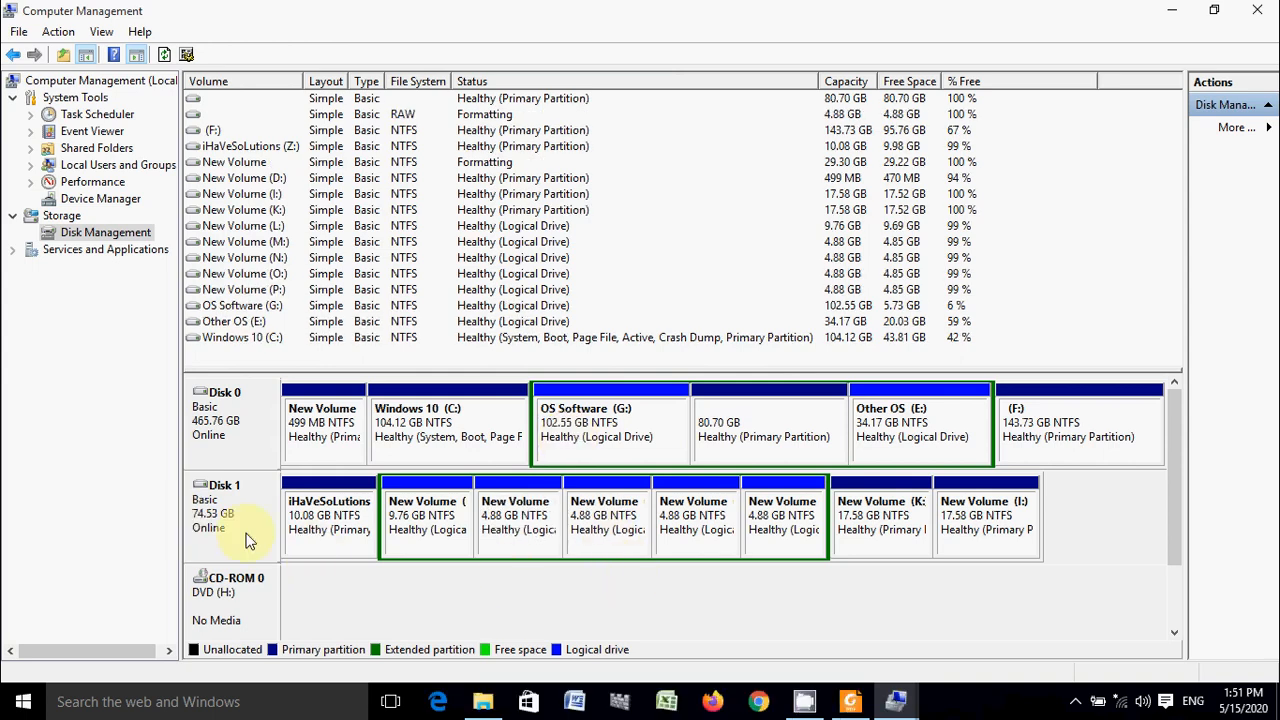
- Review the primary partitions Z:, K: and I: on Disk 1
click(339, 521)
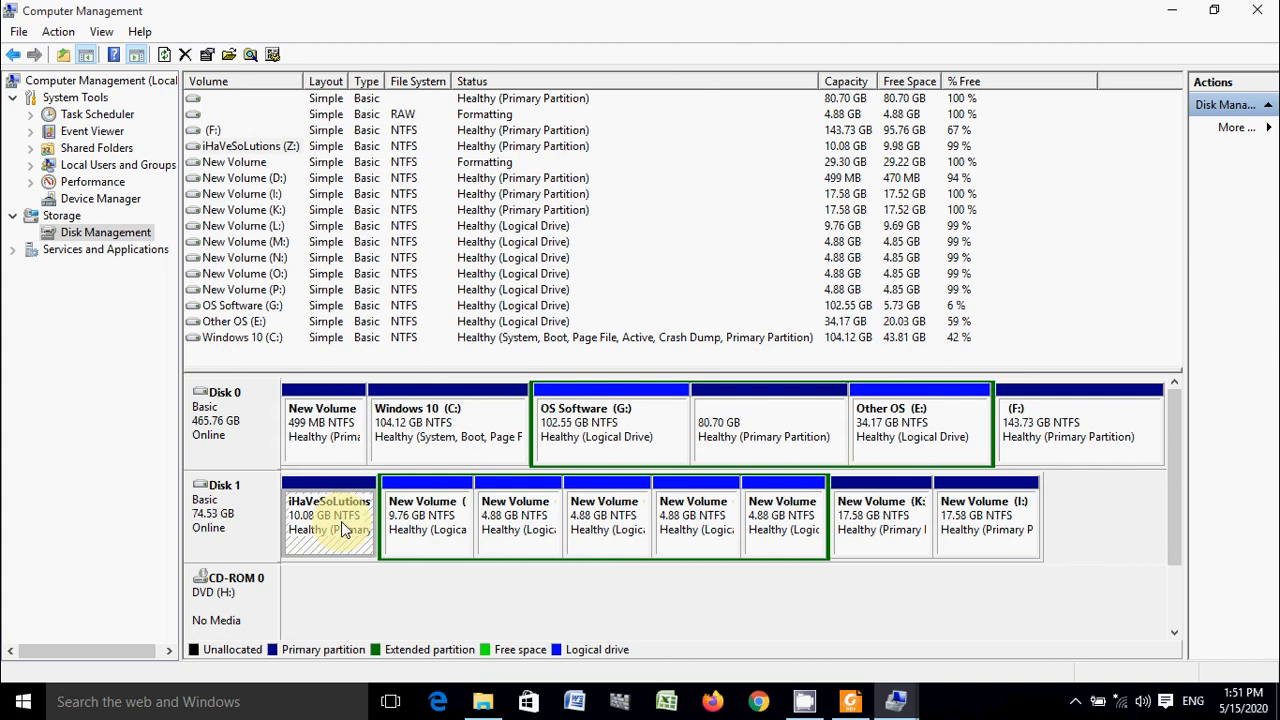
click(899, 536)
click(1003, 530)
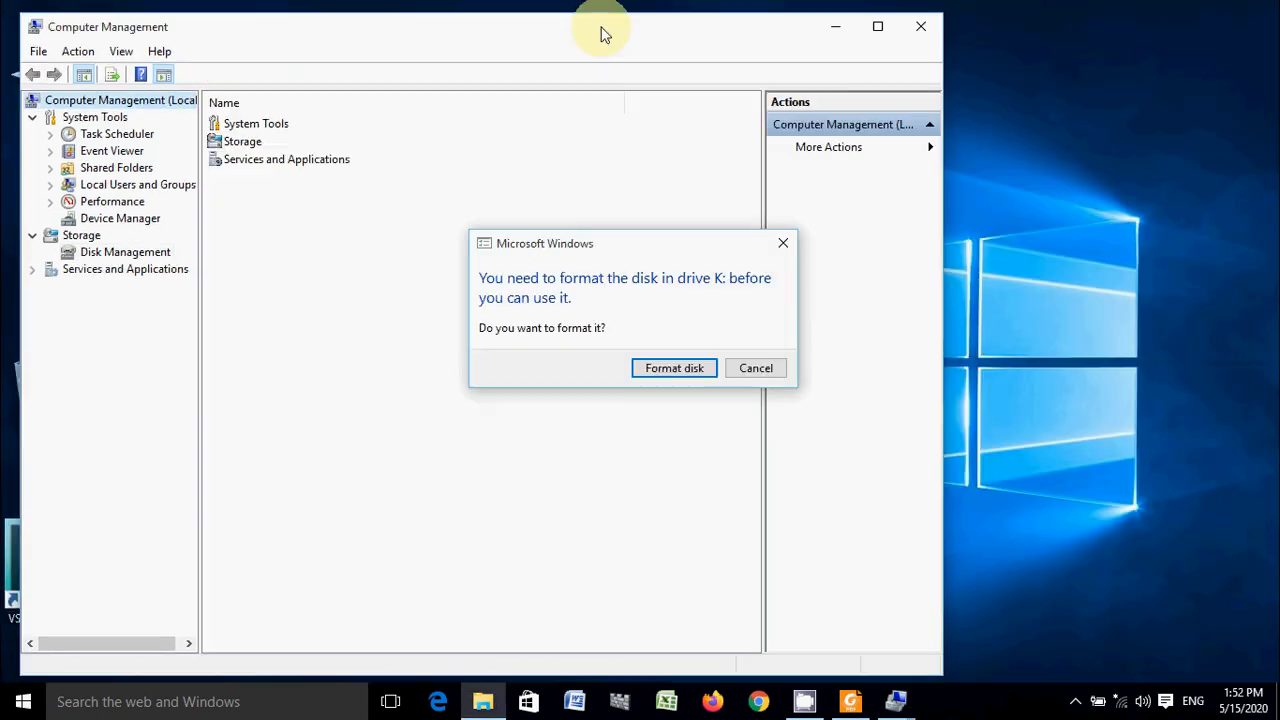
- Dismiss the prompt to format drive K:, minimize the extra Computer Management window, and examine all drives in This PC
click(762, 370)
click(835, 27)
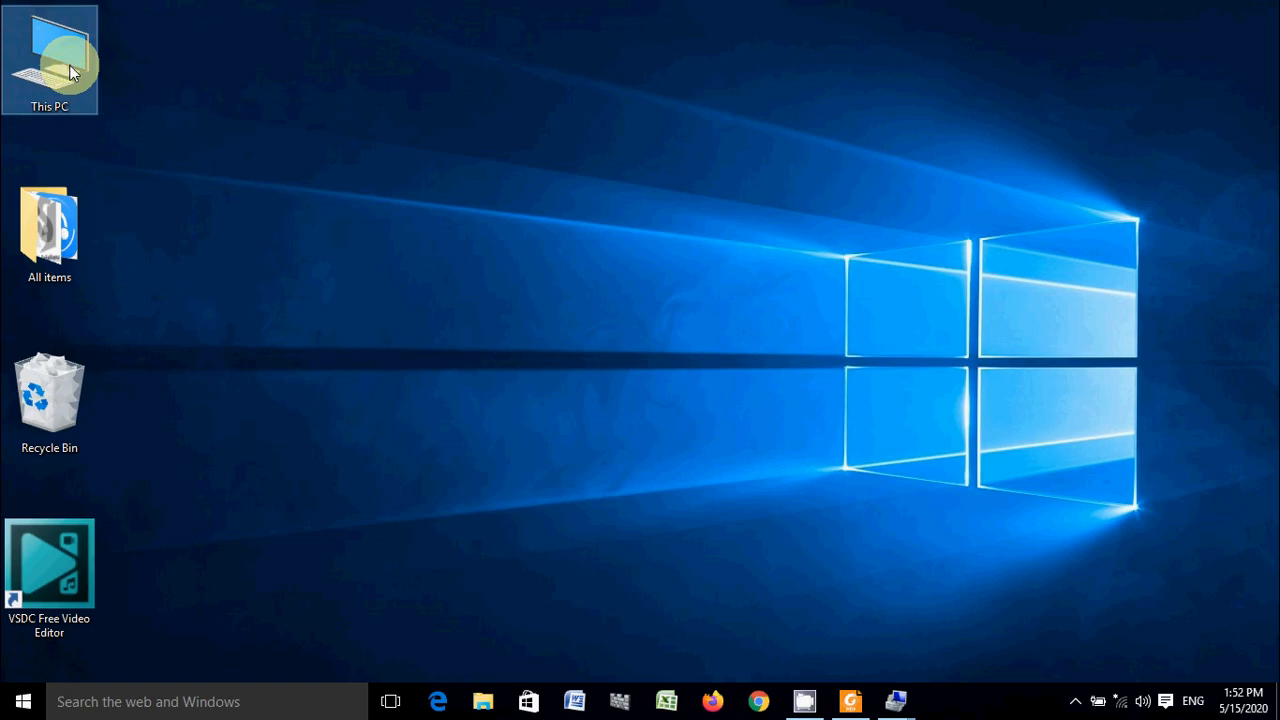
double_click(60, 67)
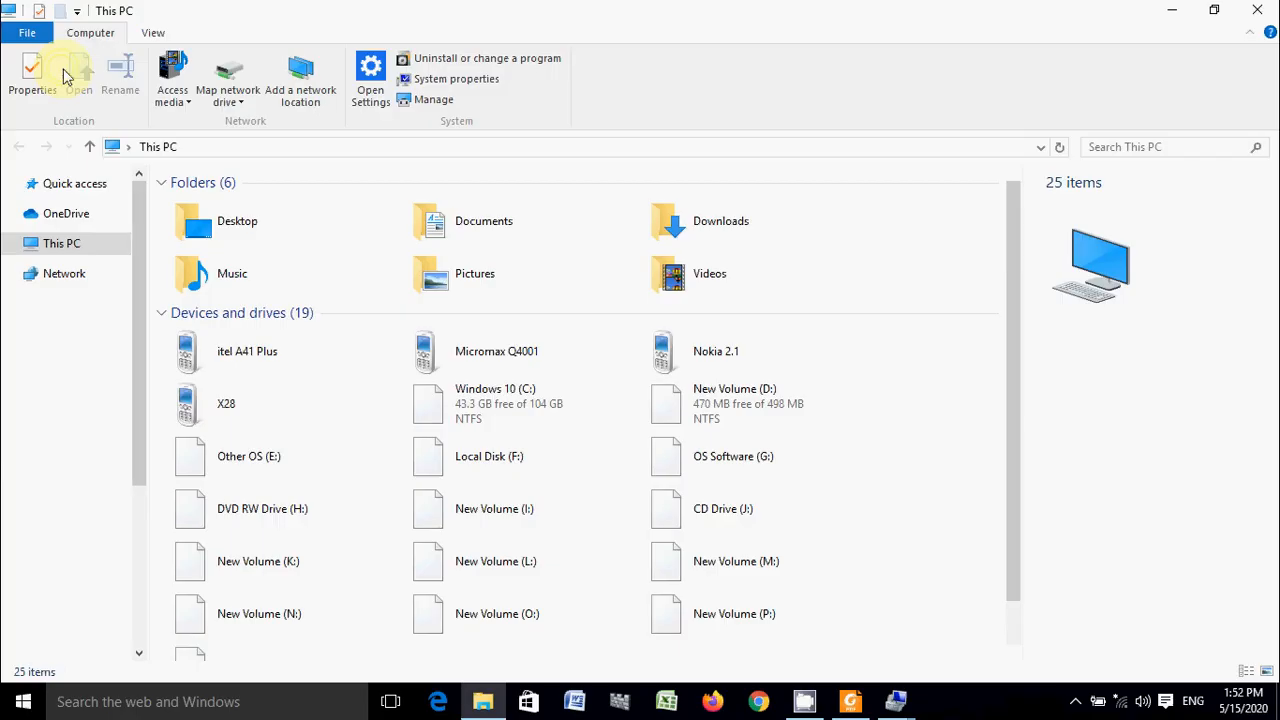
drag(1014, 323, 1004, 420)
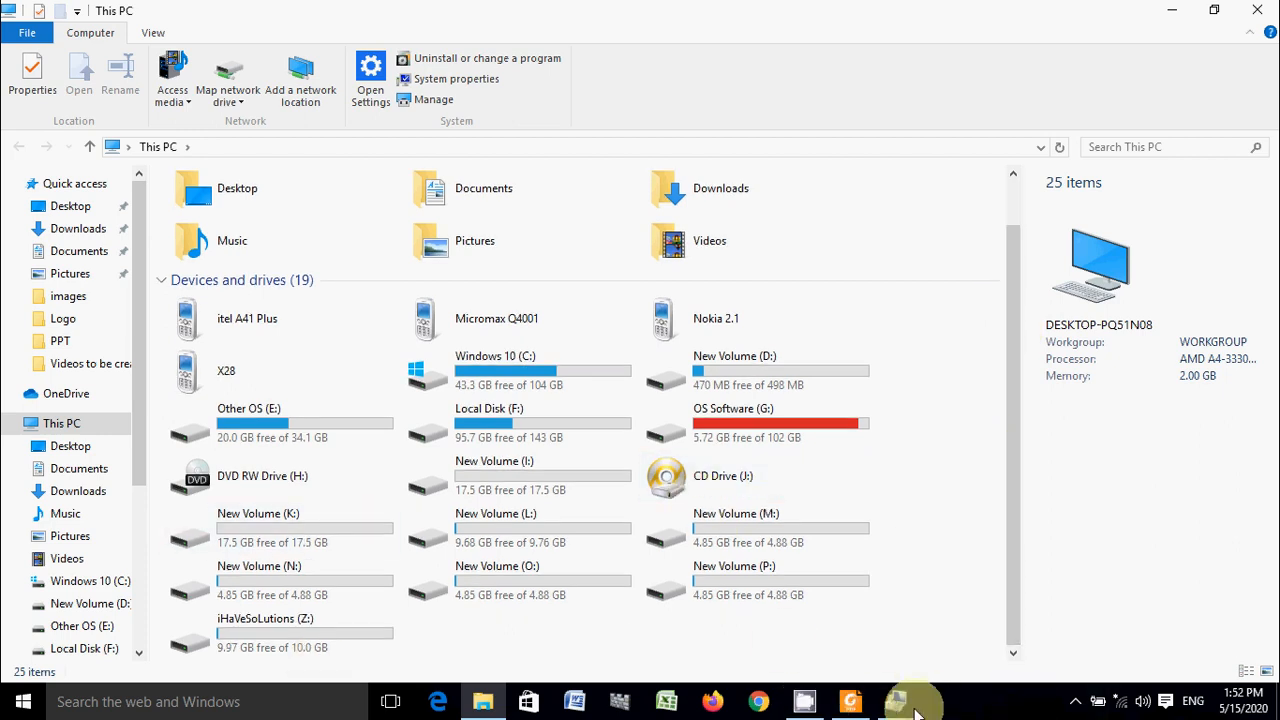
- Switch back to Disk Management in Computer Management and delete the primary volumes I: and K: on Disk 1
mouse_move(896, 700)
click(787, 611)
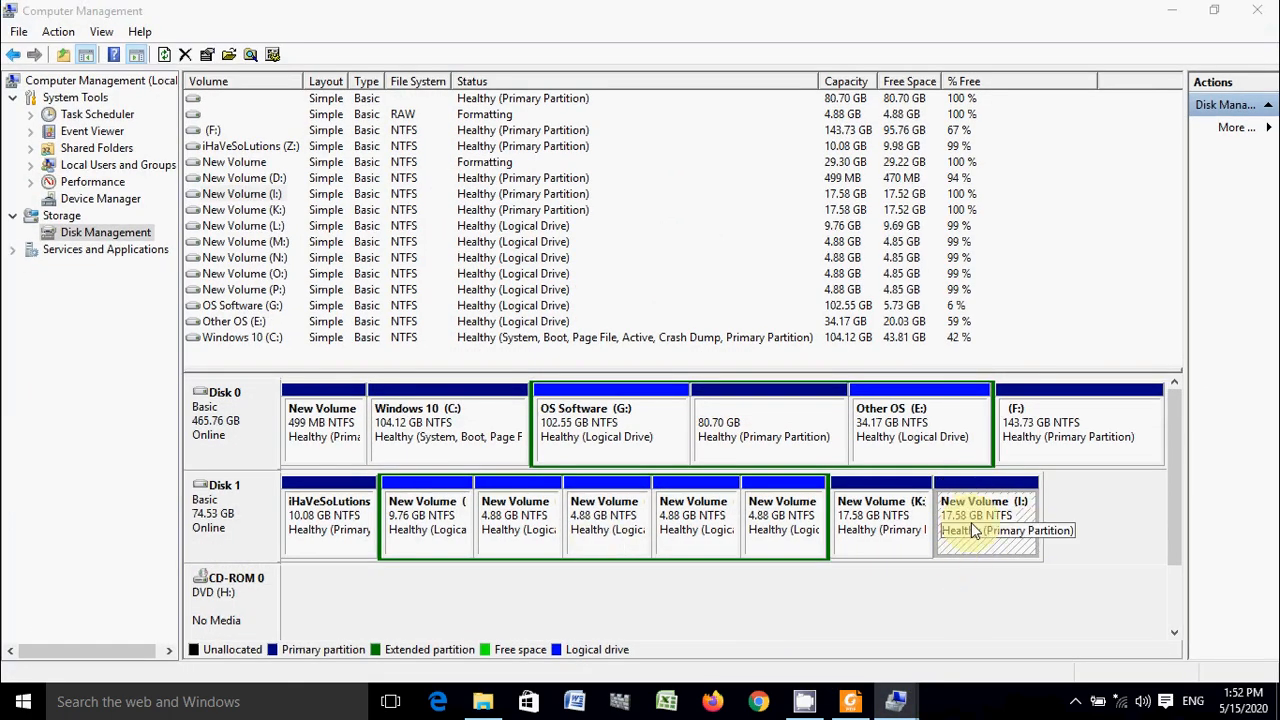
right_click(966, 528)
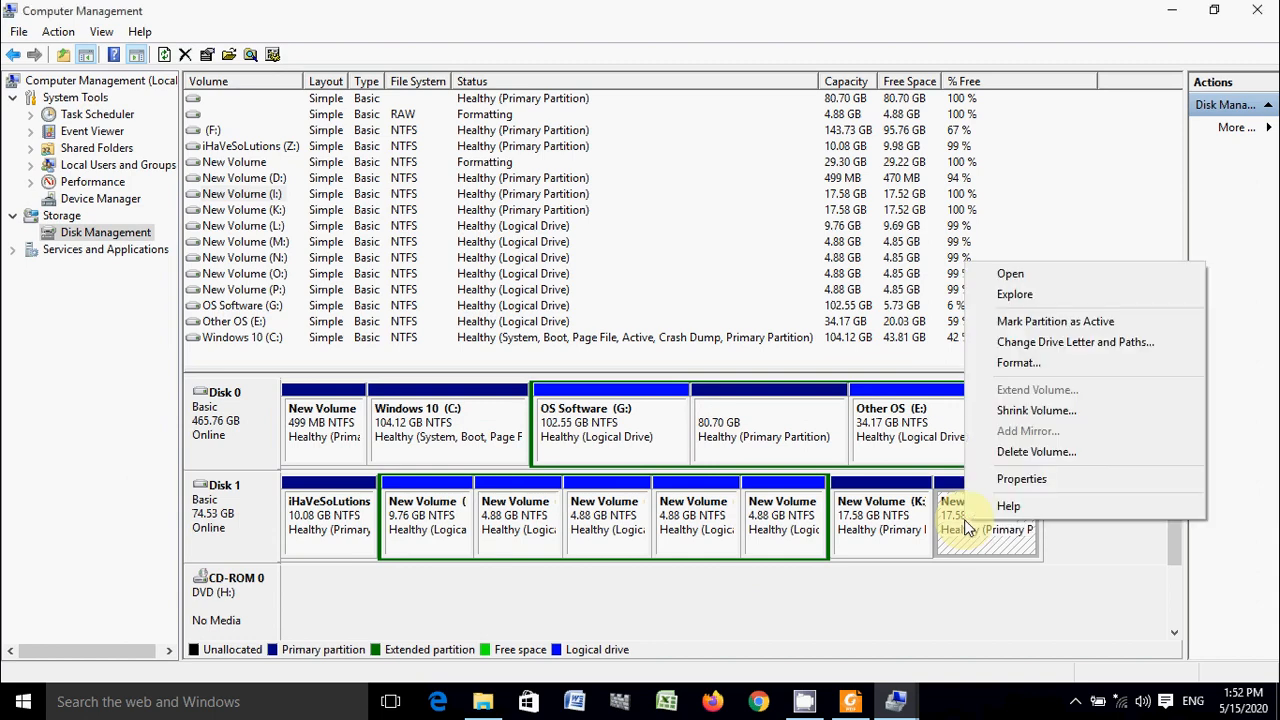
click(1008, 451)
click(740, 423)
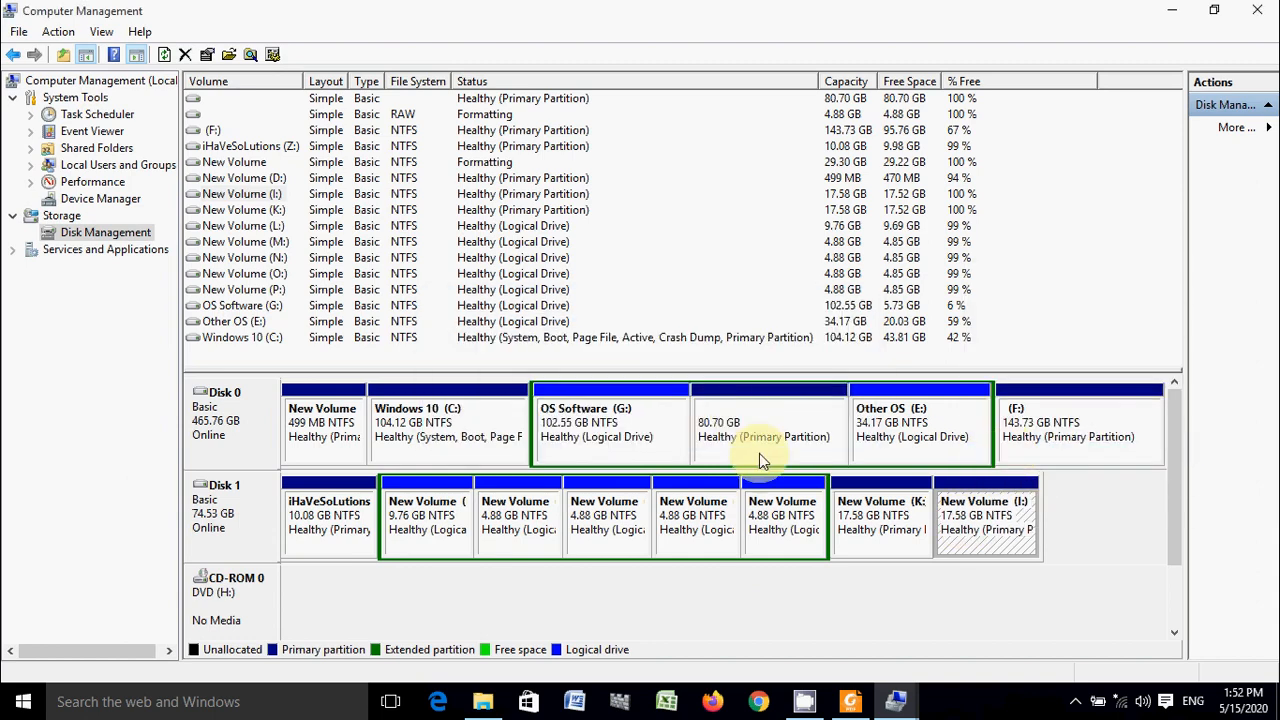
right_click(886, 510)
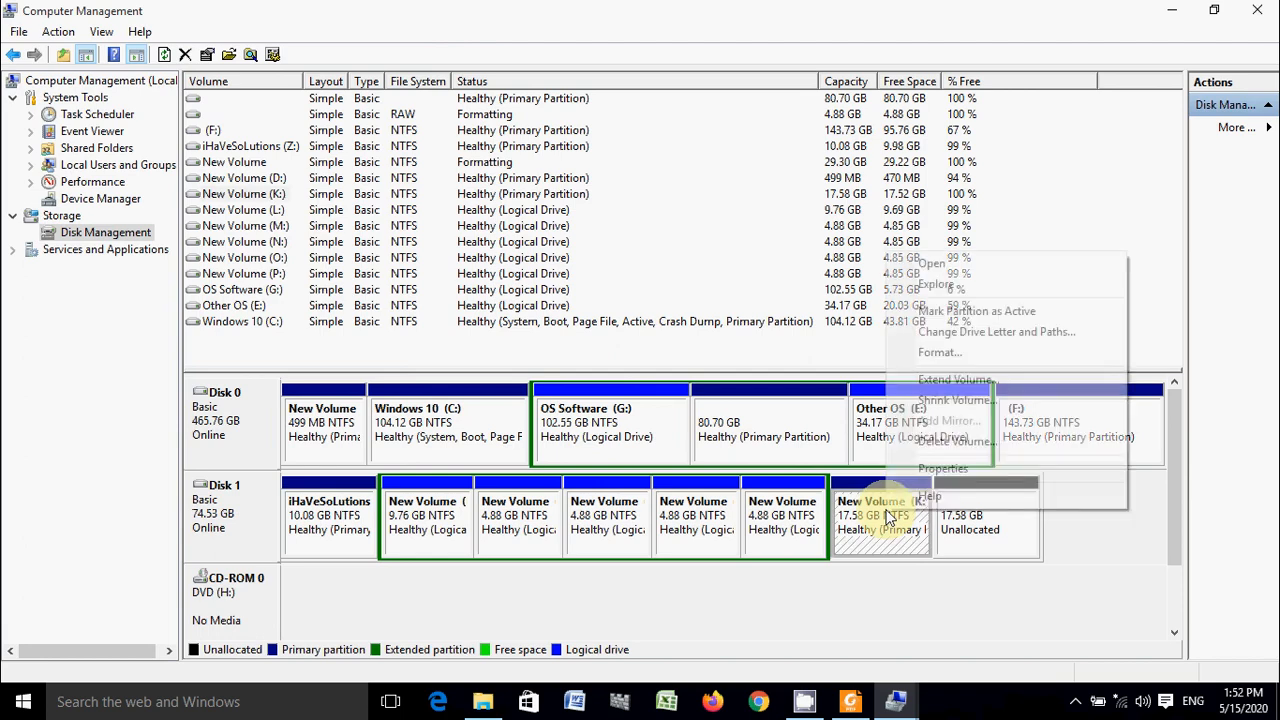
click(945, 441)
click(733, 421)
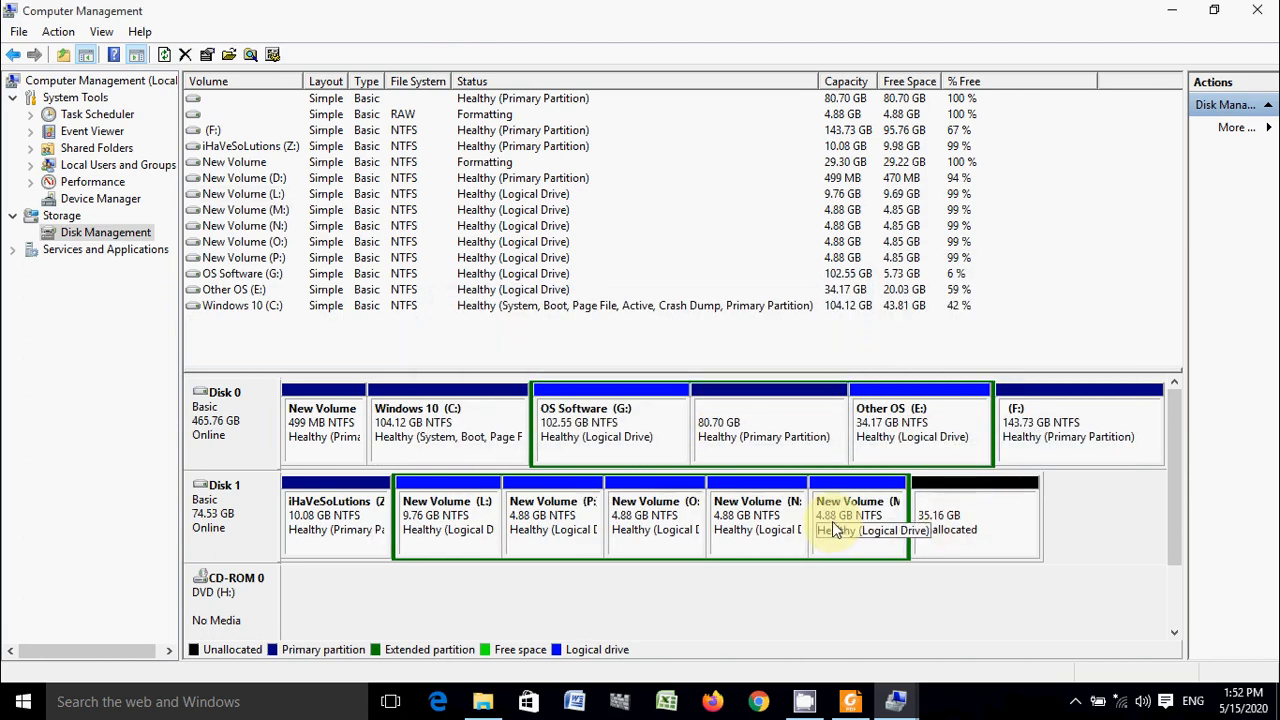
- Delete the logical drives M: and N: from the extended partition on Disk 1
right_click(833, 524)
click(881, 455)
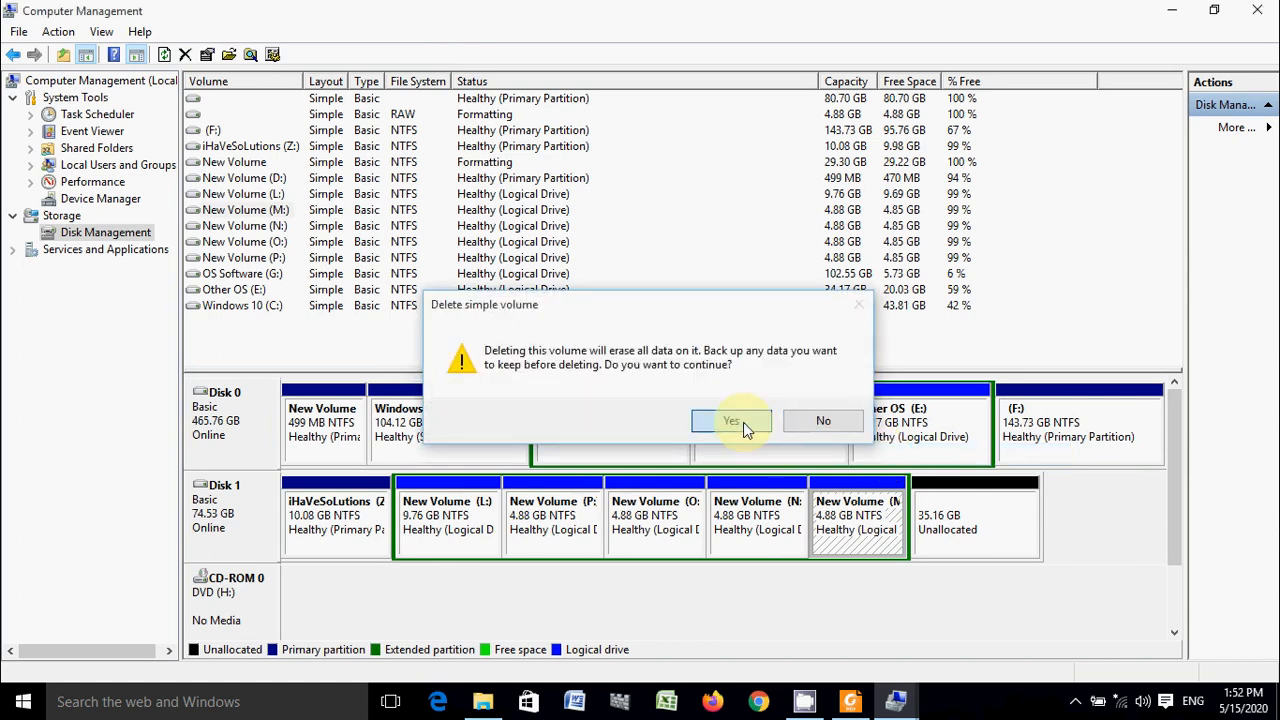
click(743, 422)
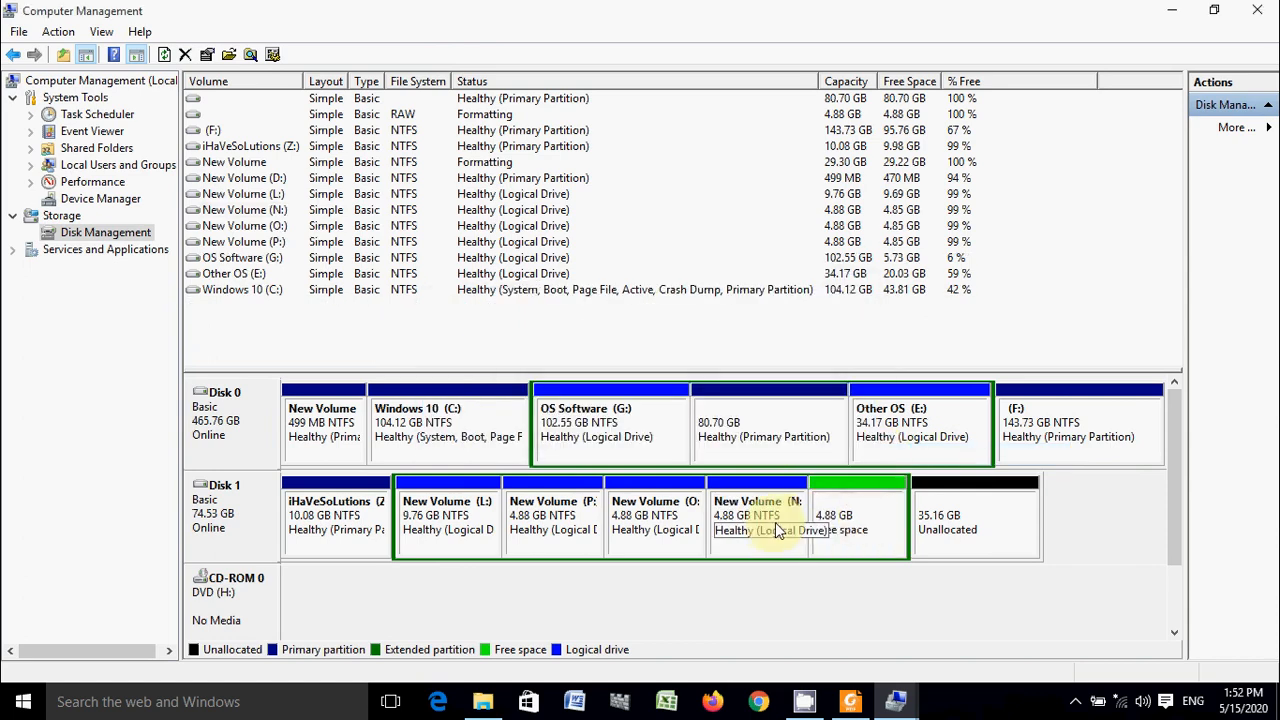
right_click(869, 501)
right_click(764, 510)
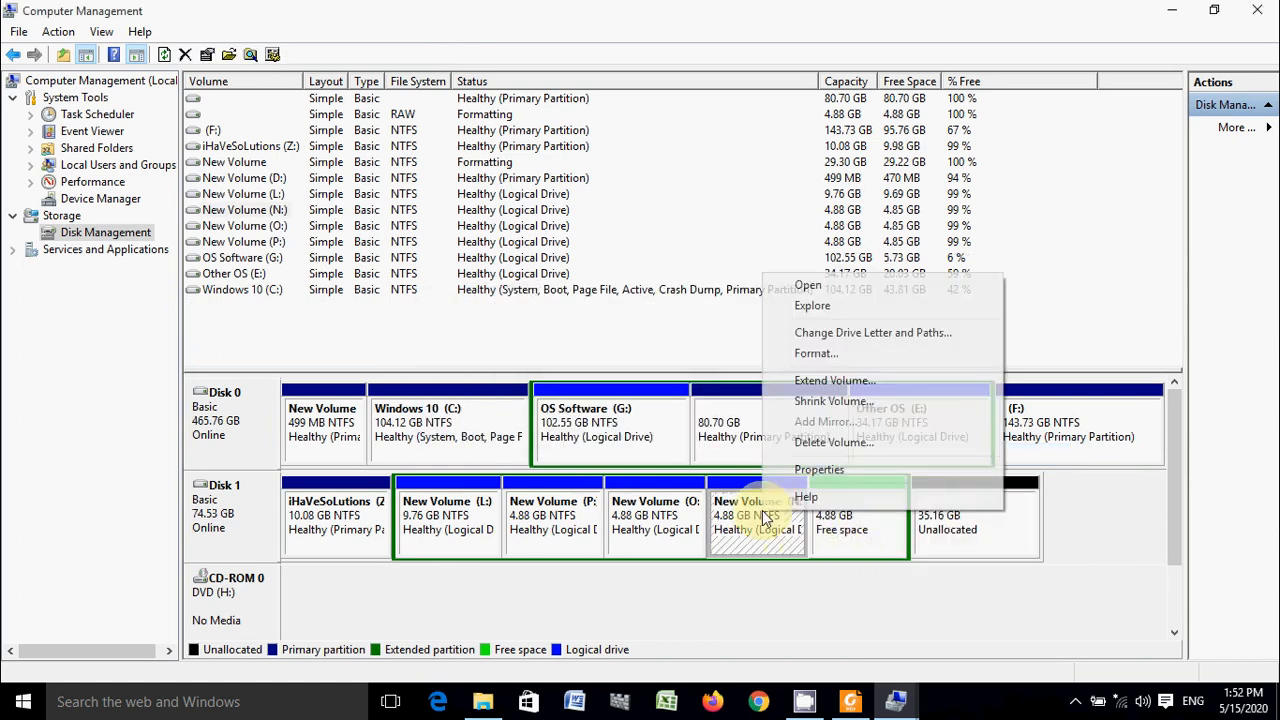
click(805, 445)
click(739, 421)
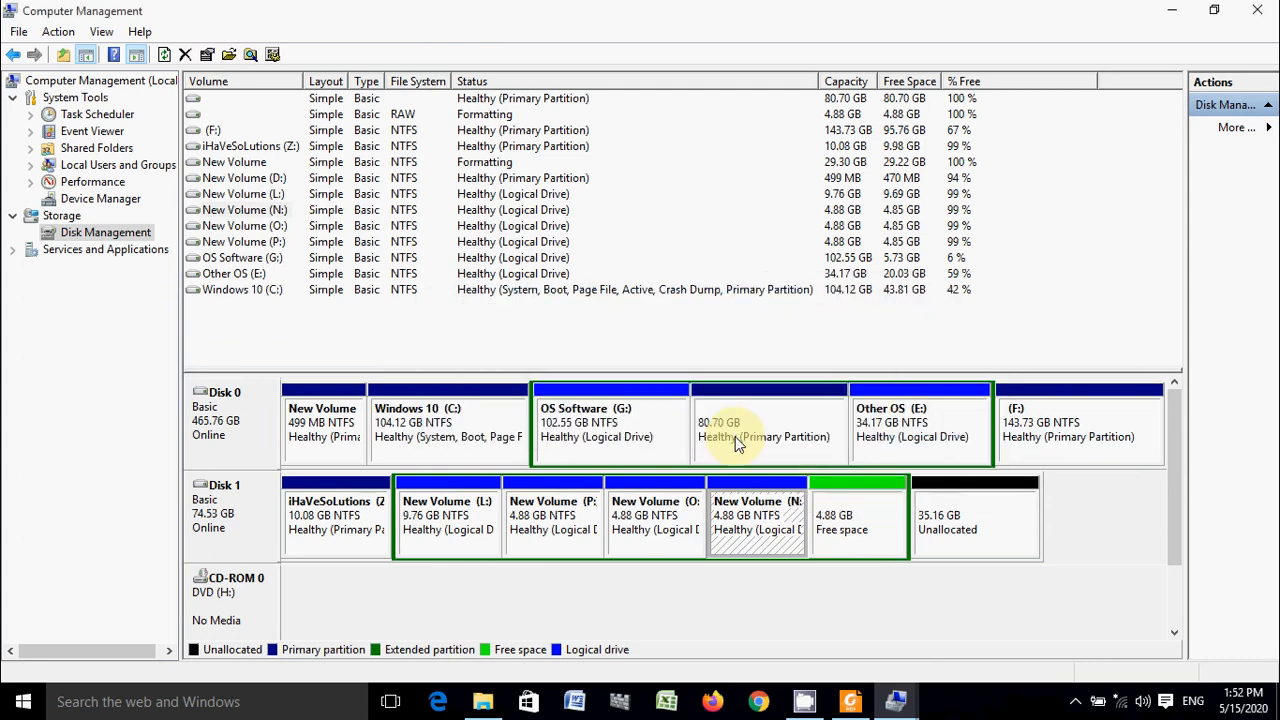
- Delete the logical drives O: and P: from the extended partition on Disk 1
right_click(720, 516)
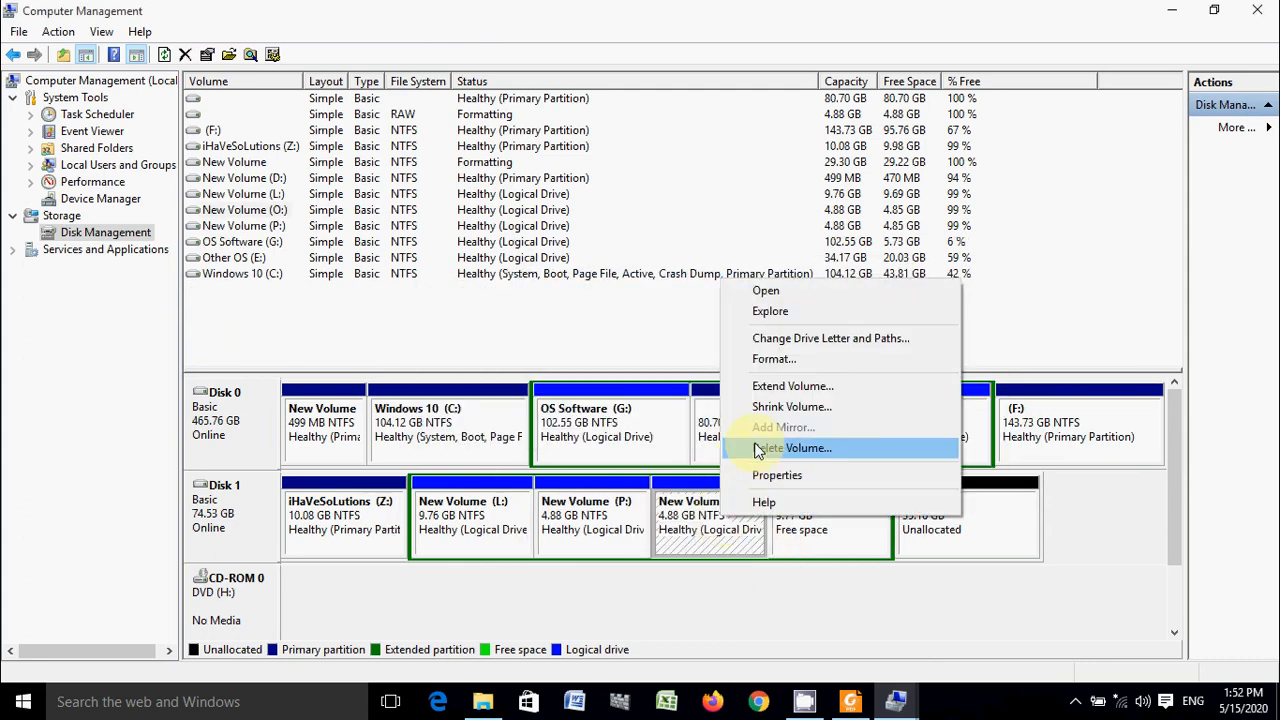
click(793, 447)
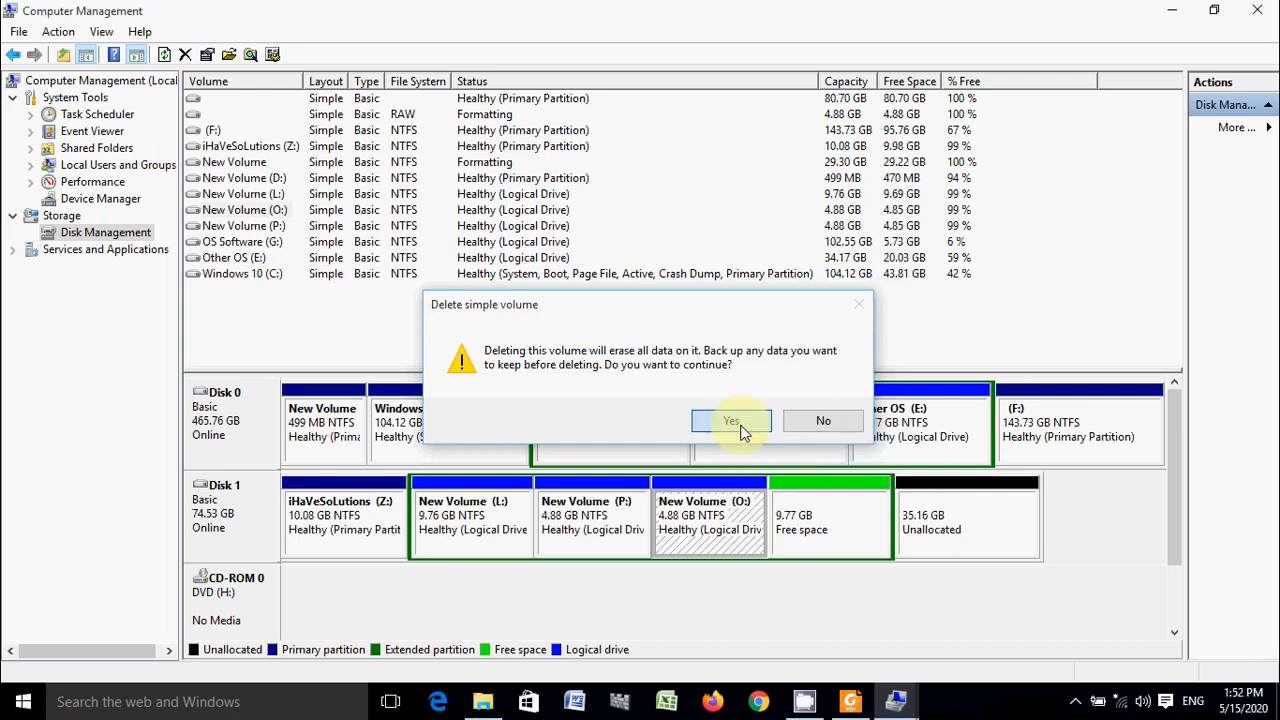
click(735, 422)
right_click(677, 523)
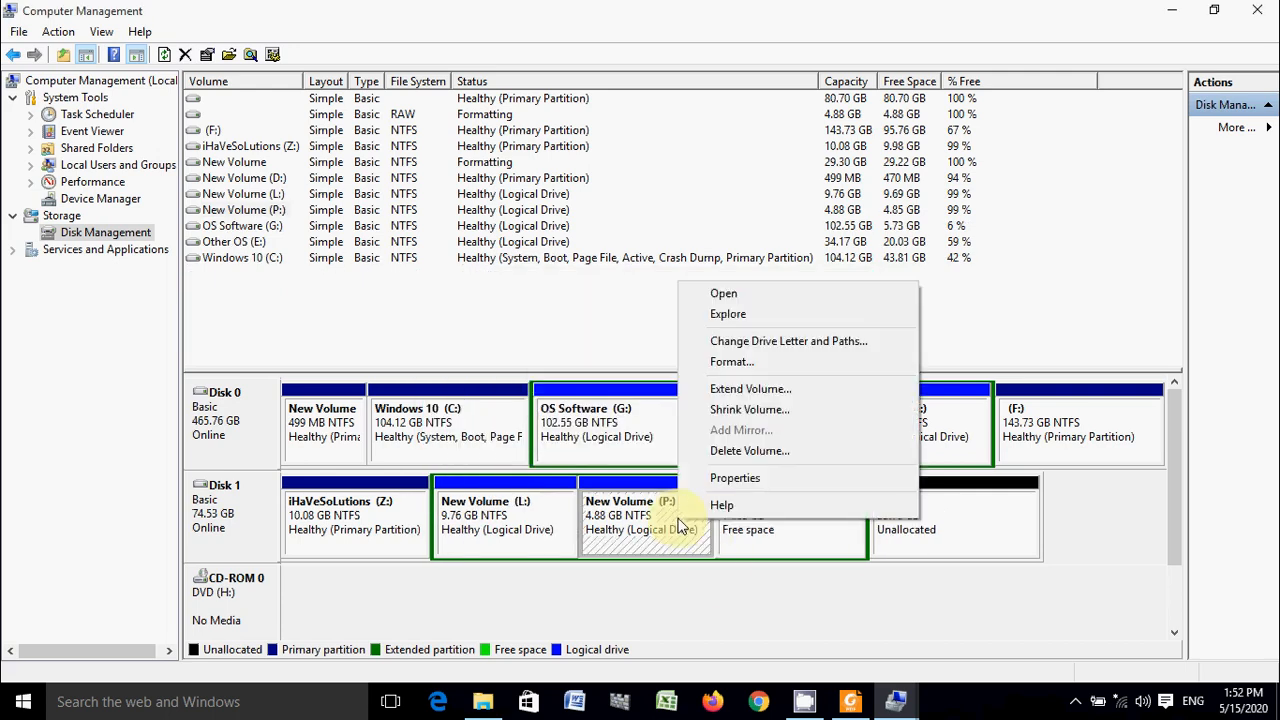
click(725, 450)
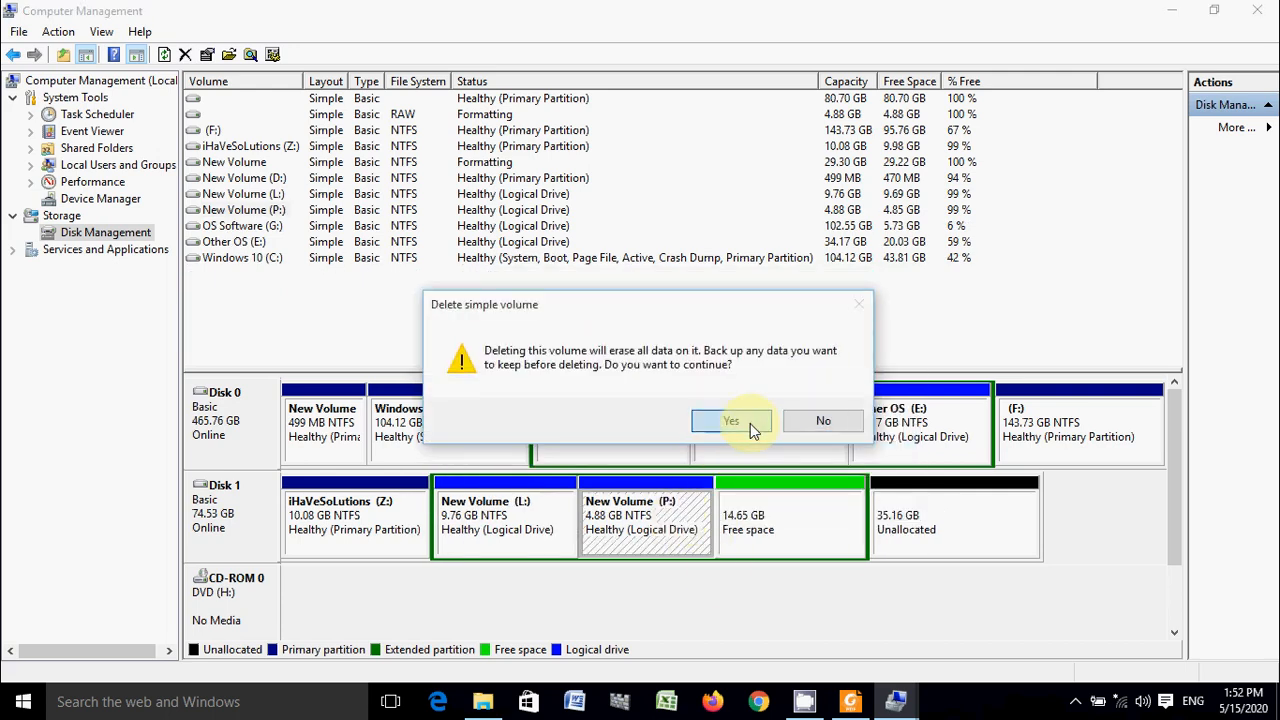
click(750, 423)
- Delete the remaining logical drive L: from the extended partition on Disk 1
click(880, 514)
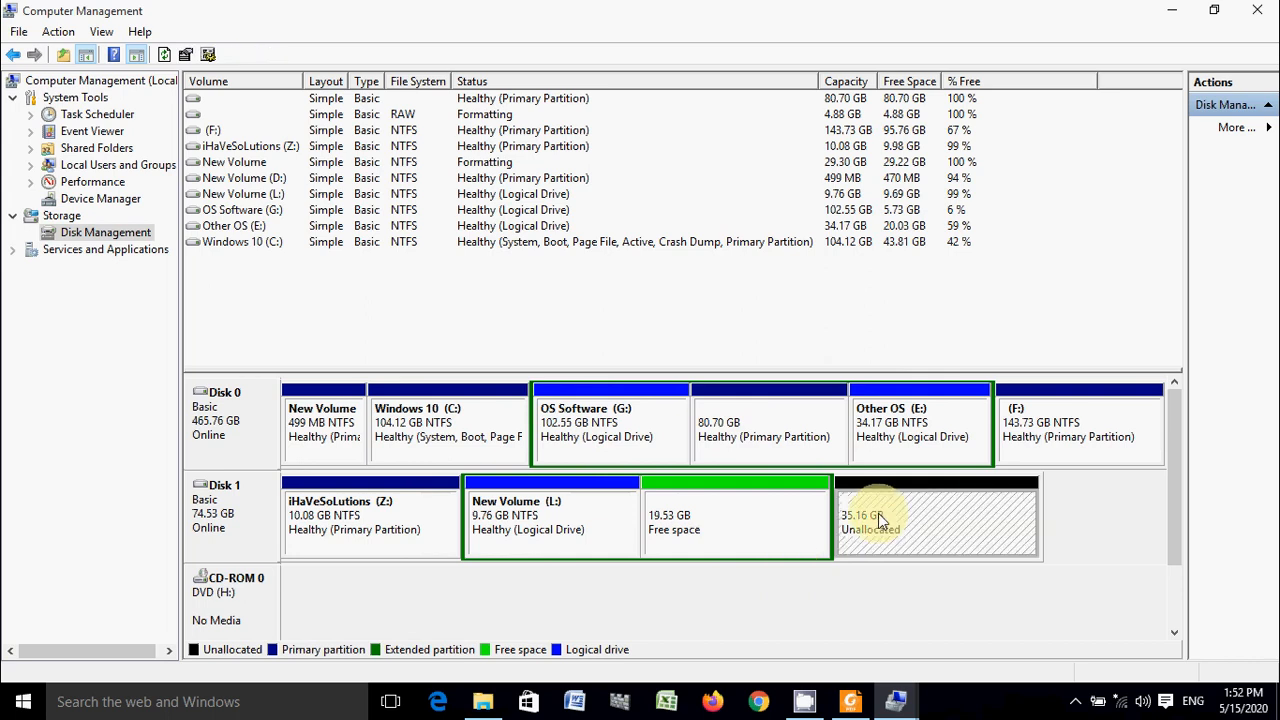
click(750, 536)
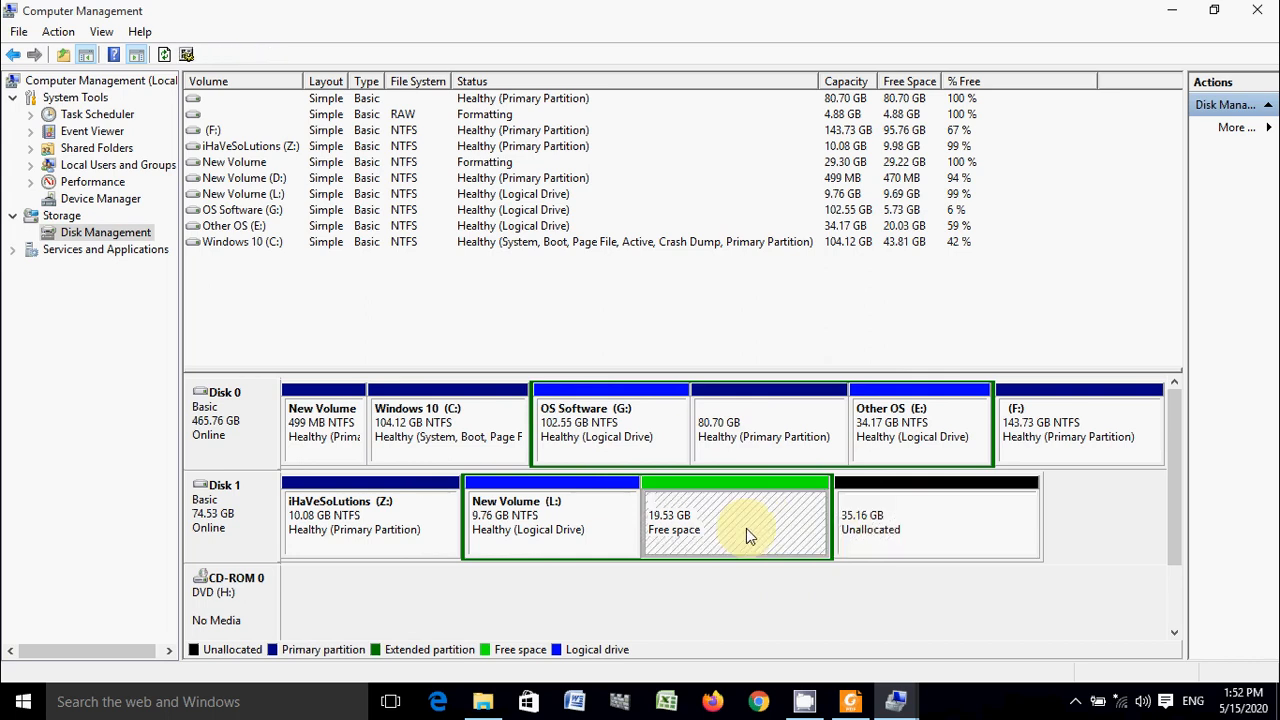
right_click(605, 525)
click(650, 452)
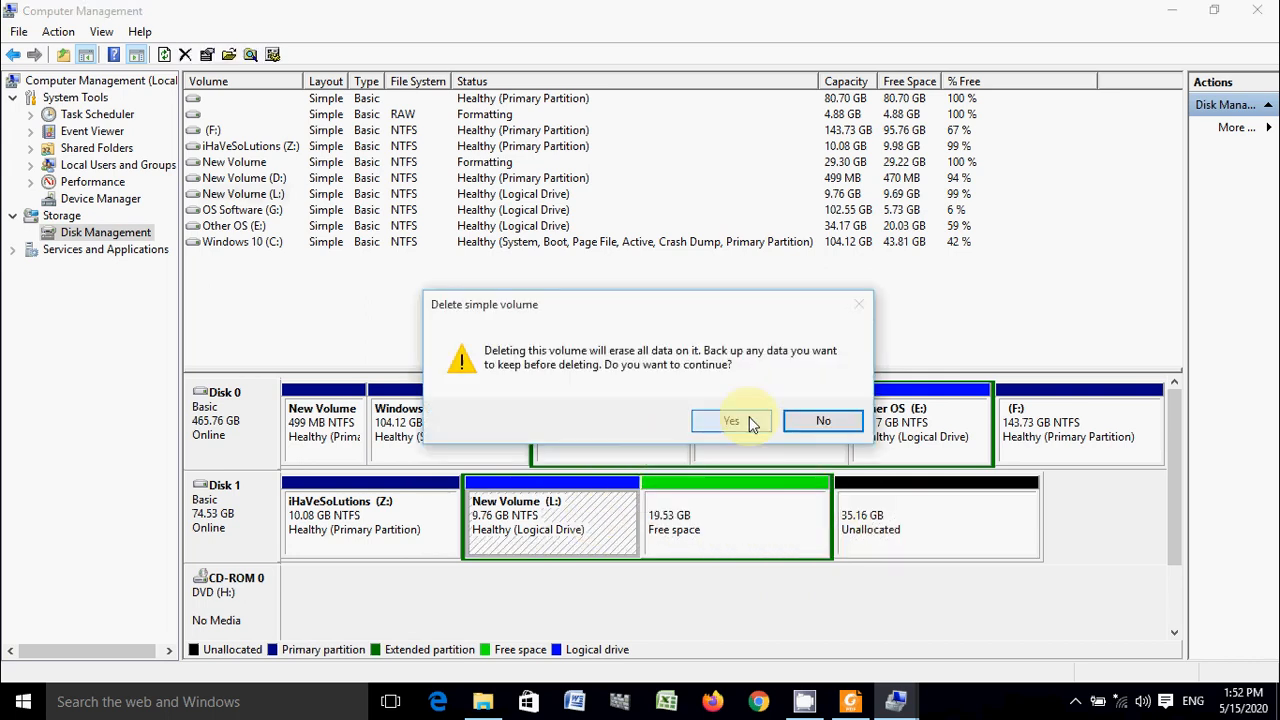
click(746, 419)
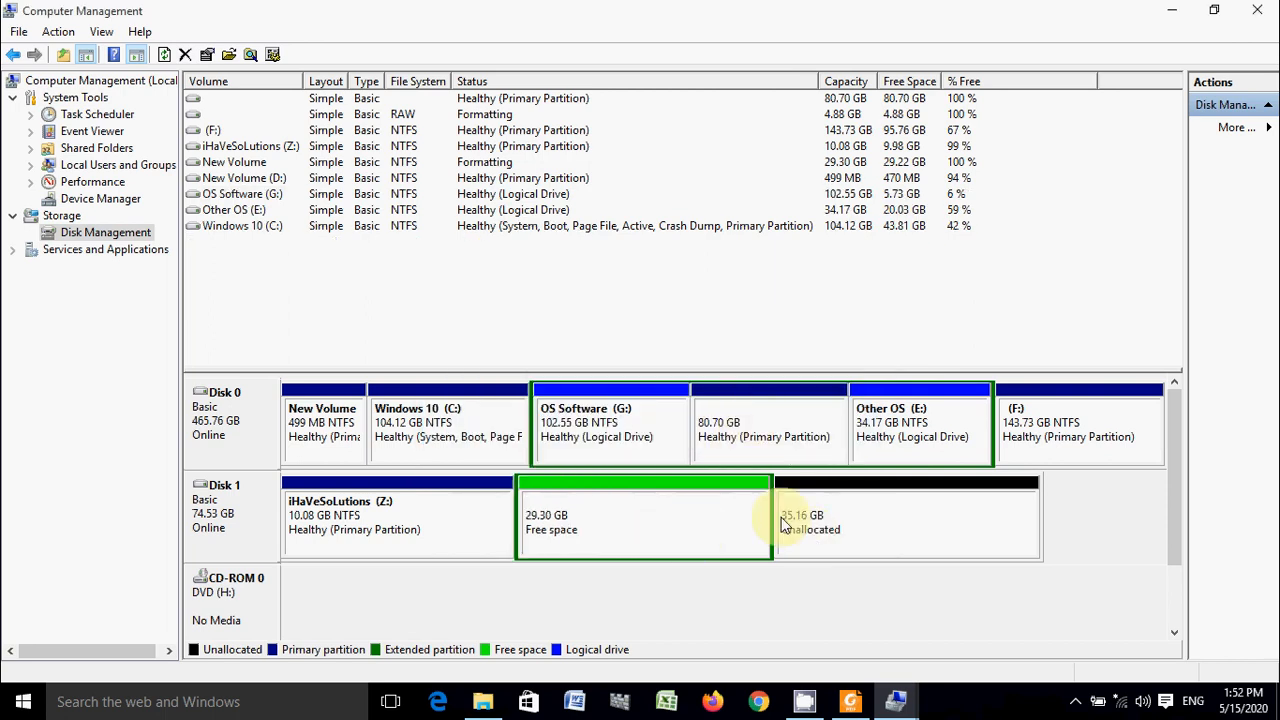
- Delete the empty extended partition on Disk 1 to merge its free space with the unallocated space
click(712, 520)
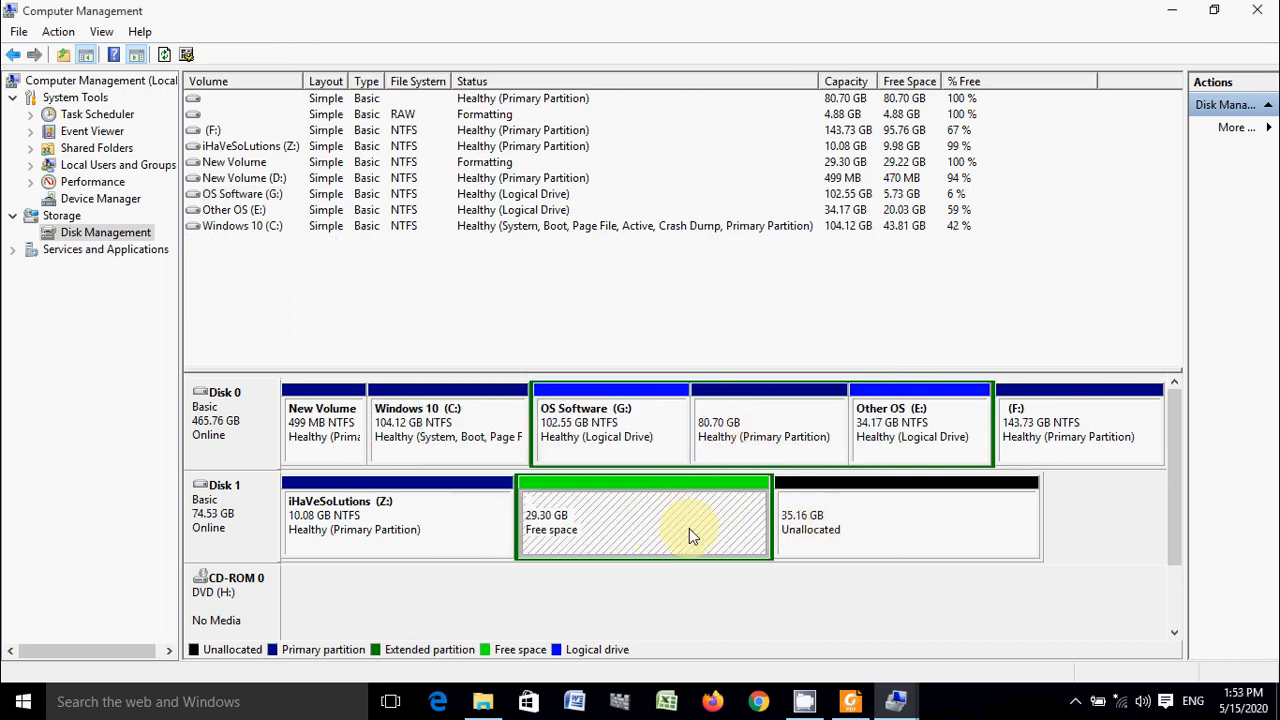
click(831, 520)
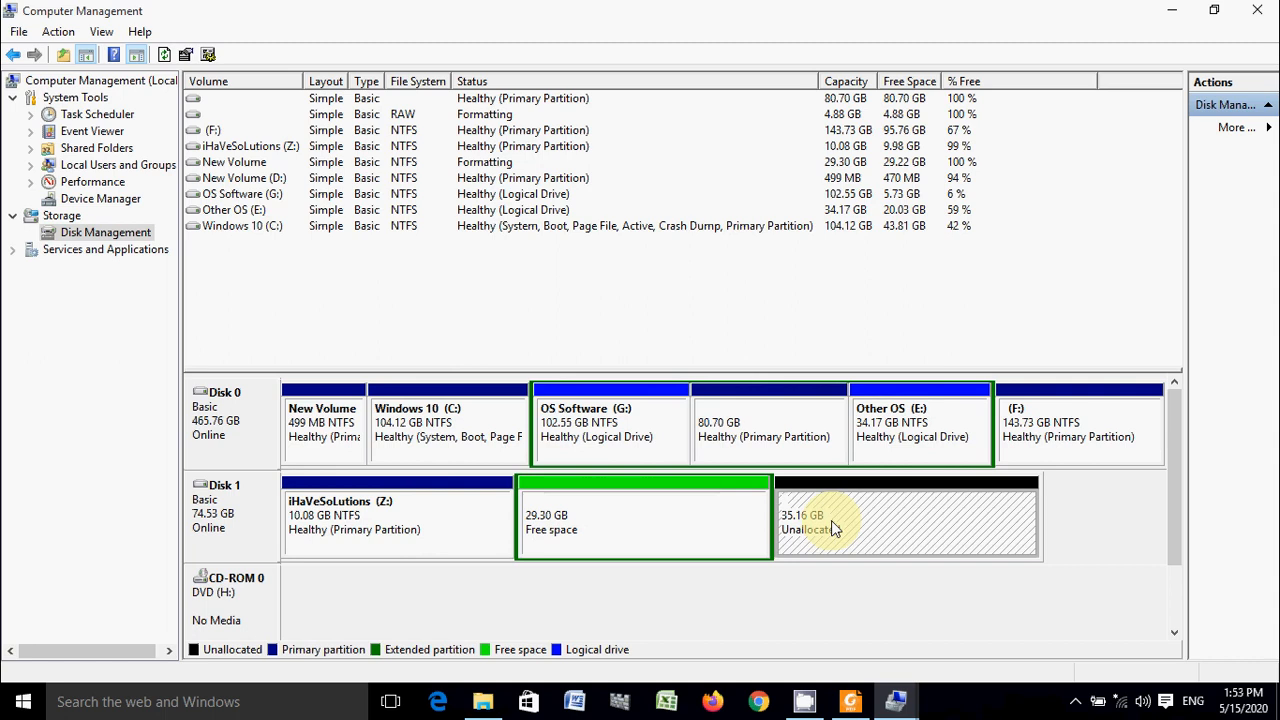
click(712, 523)
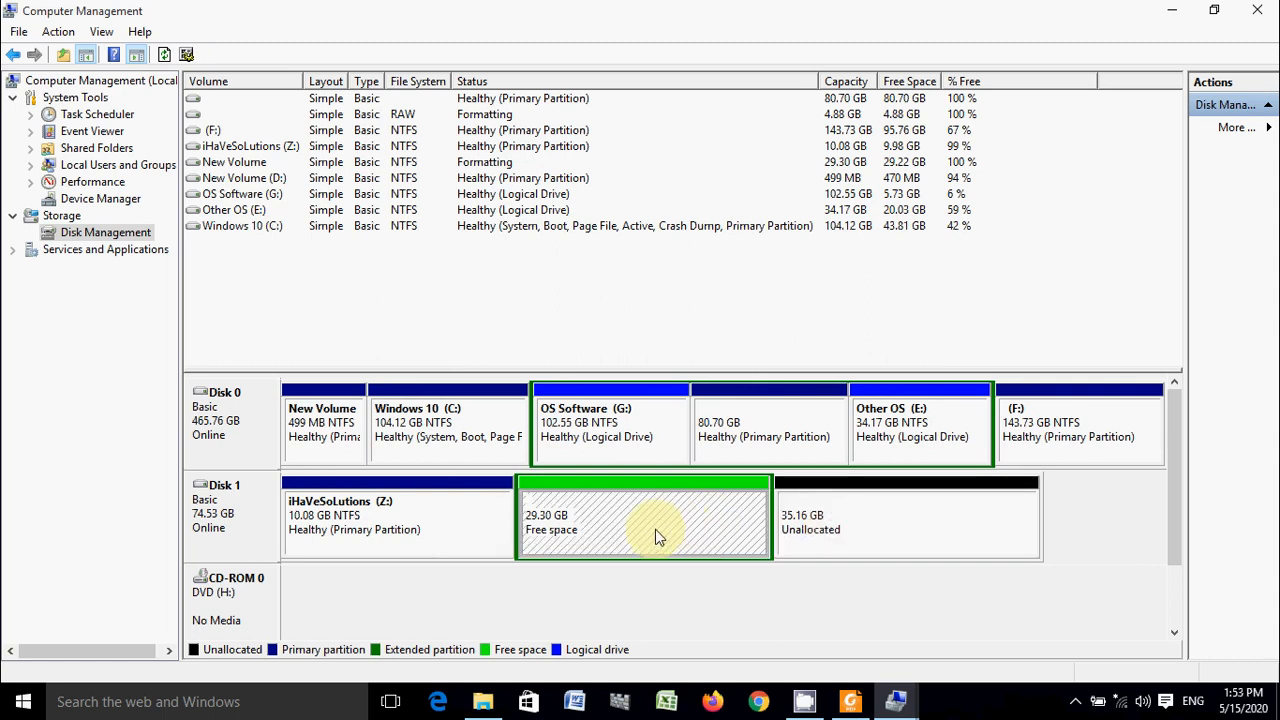
right_click(655, 536)
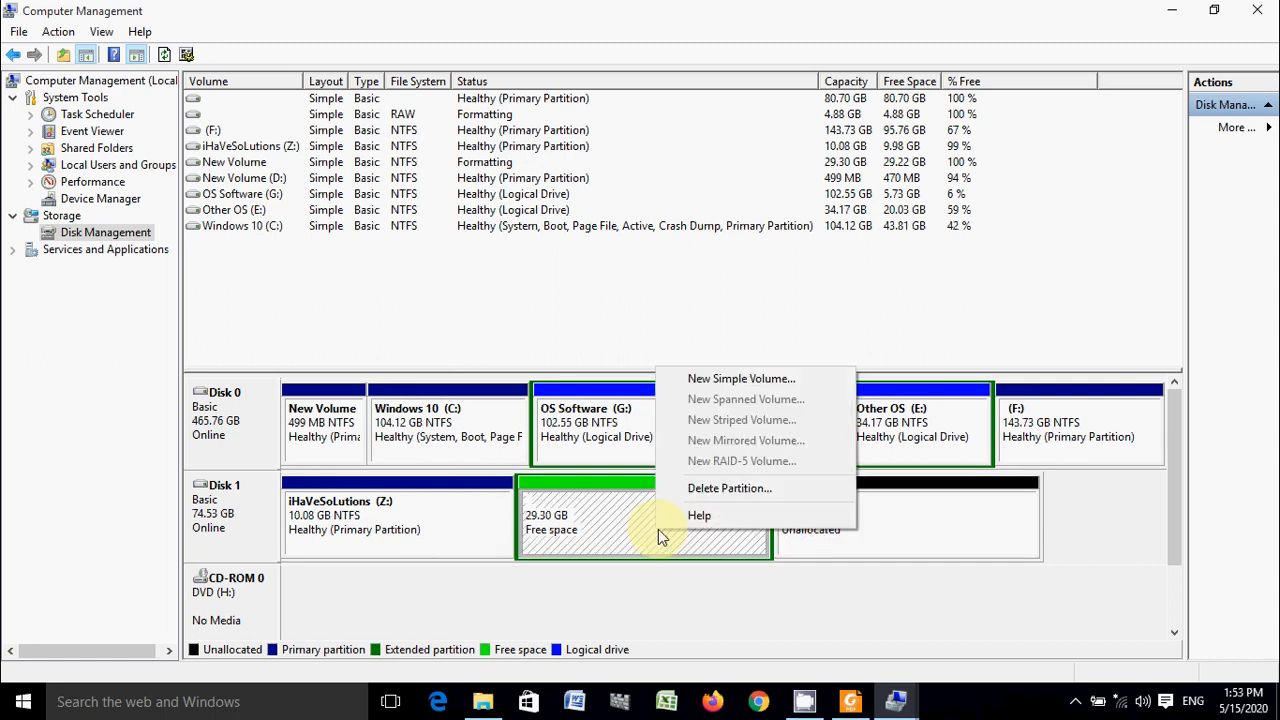
click(742, 489)
click(718, 427)
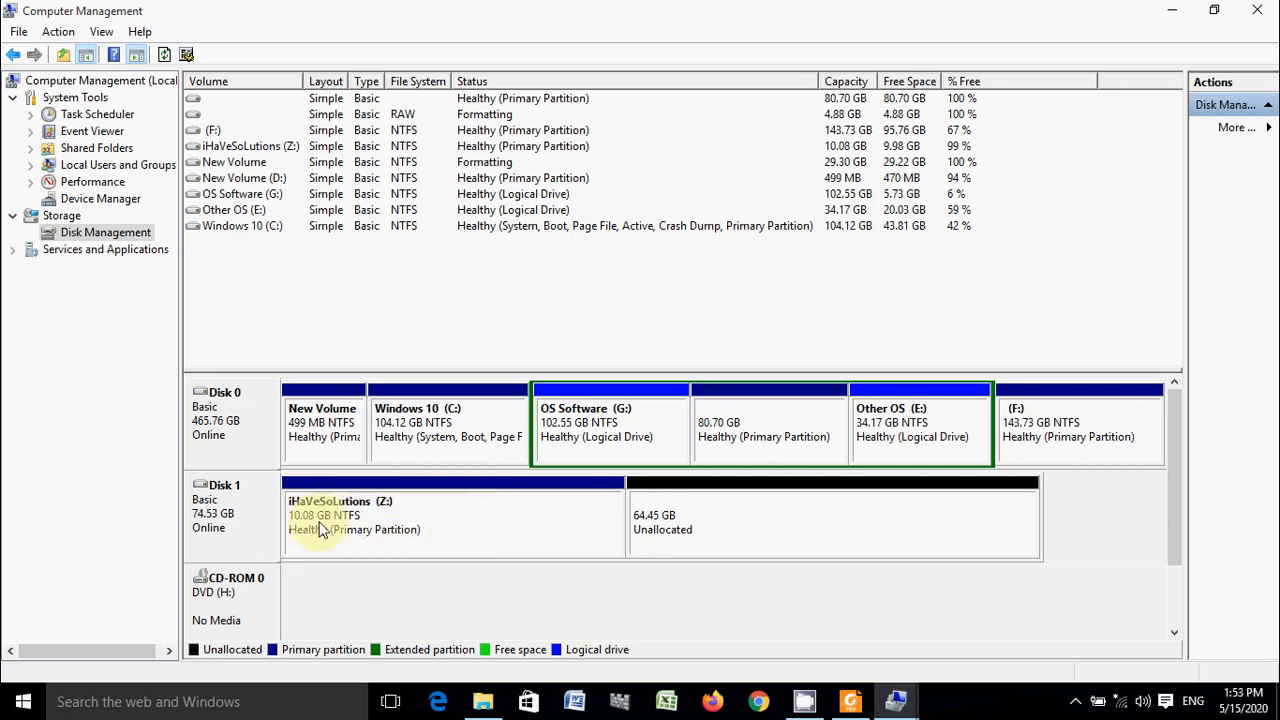
- Extend the Z: volume on Disk 1 by the full 65999 MB of adjacent unallocated space
right_click(517, 530)
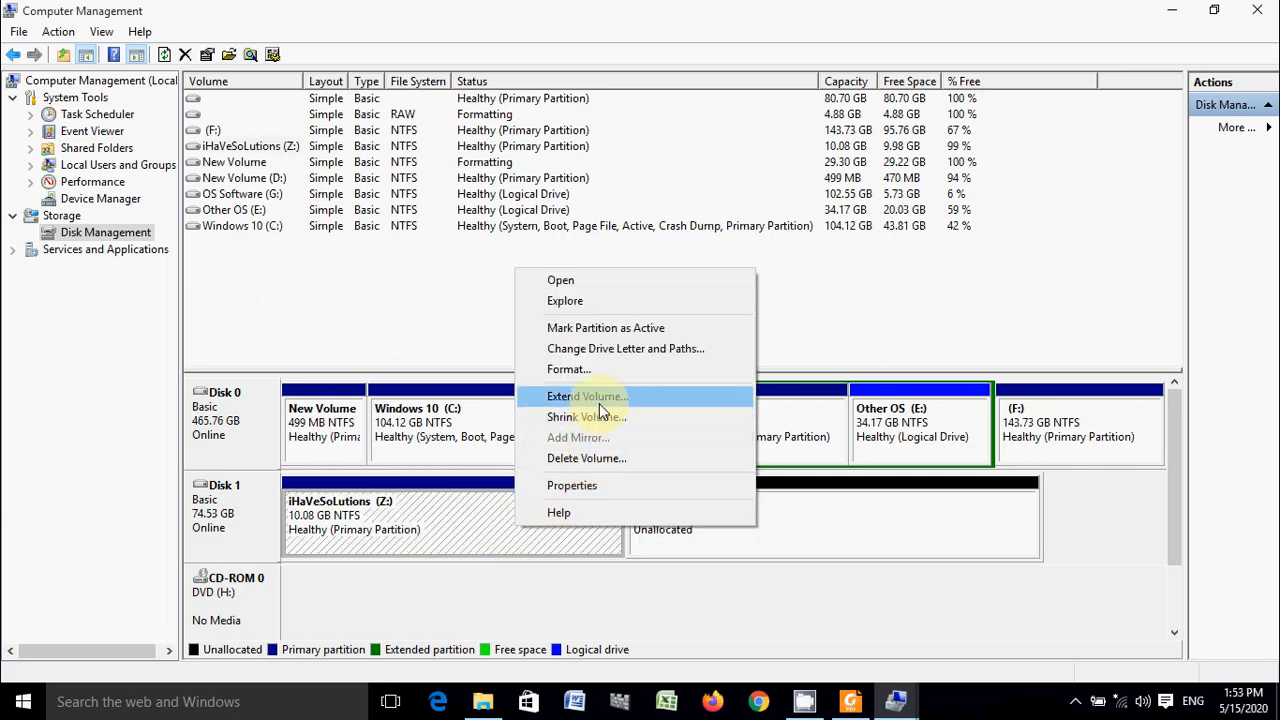
click(599, 400)
click(556, 452)
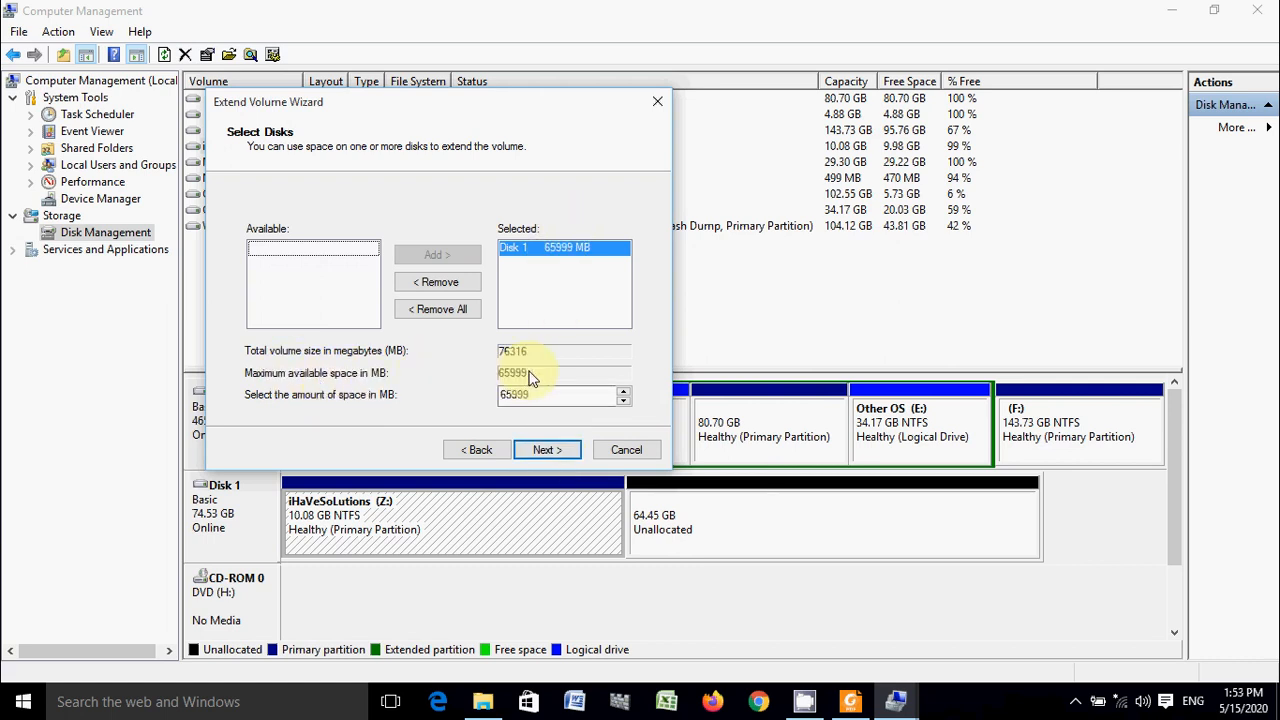
click(537, 450)
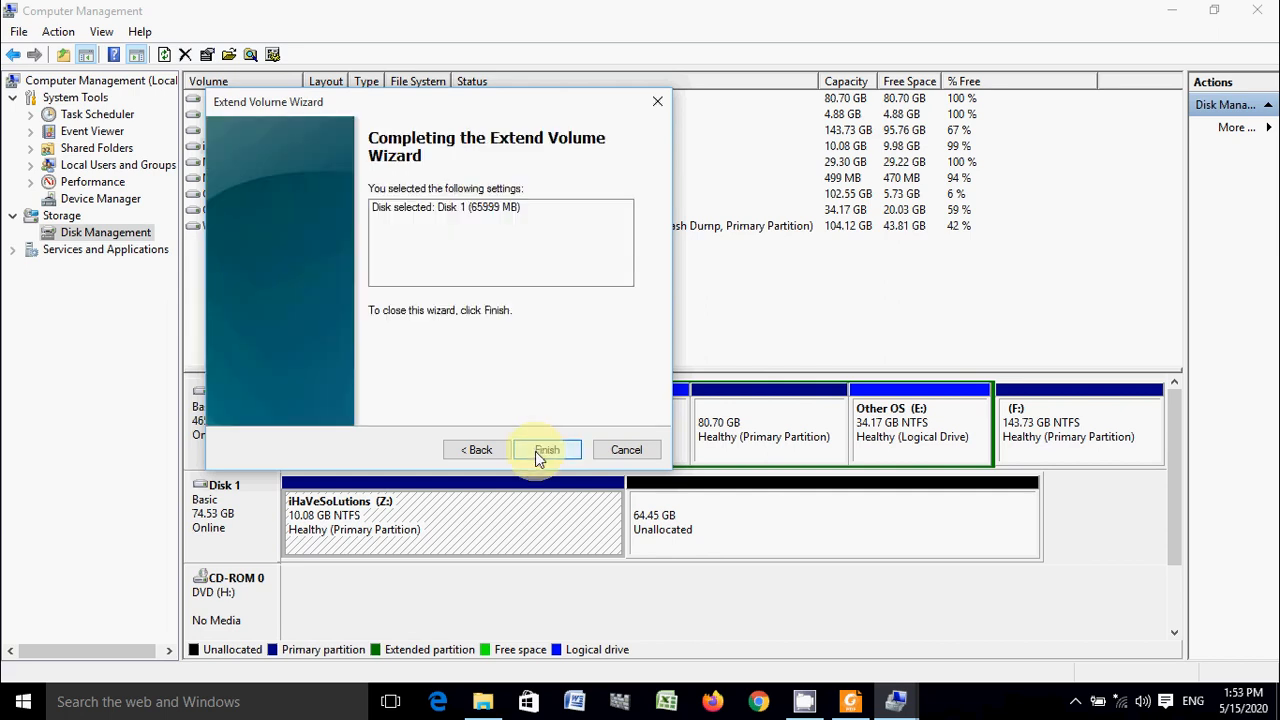
click(466, 452)
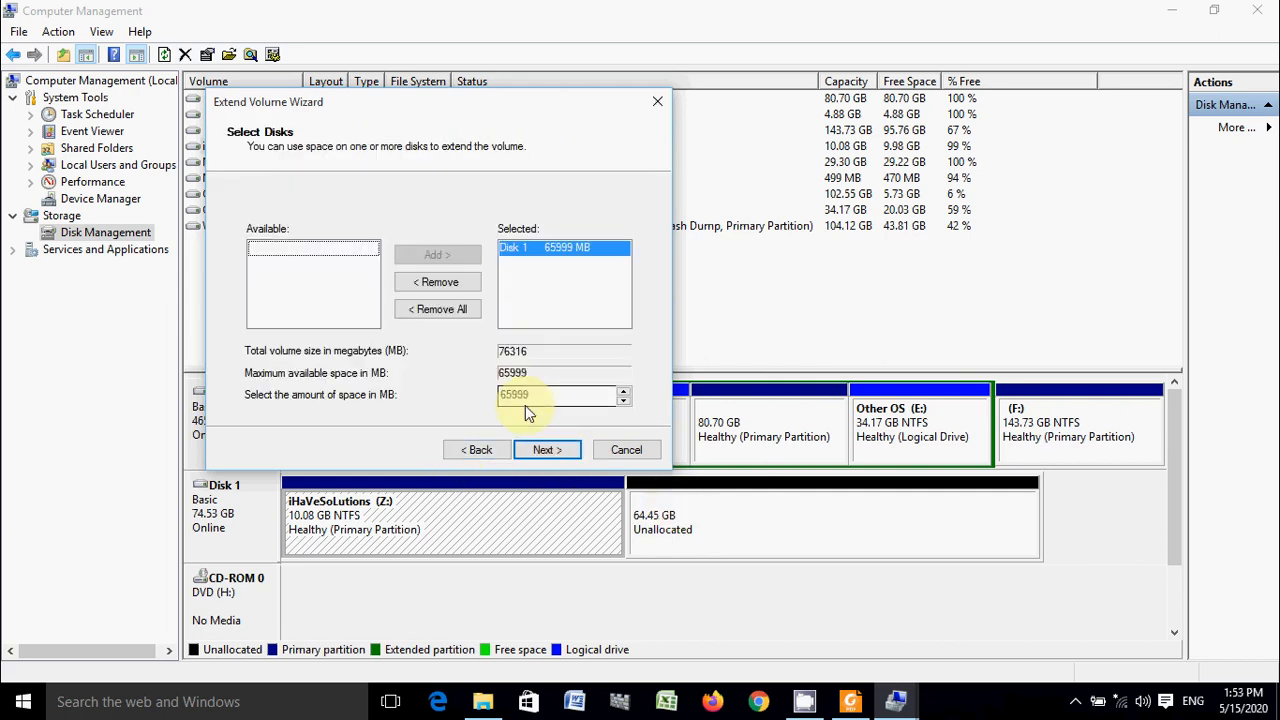
click(545, 450)
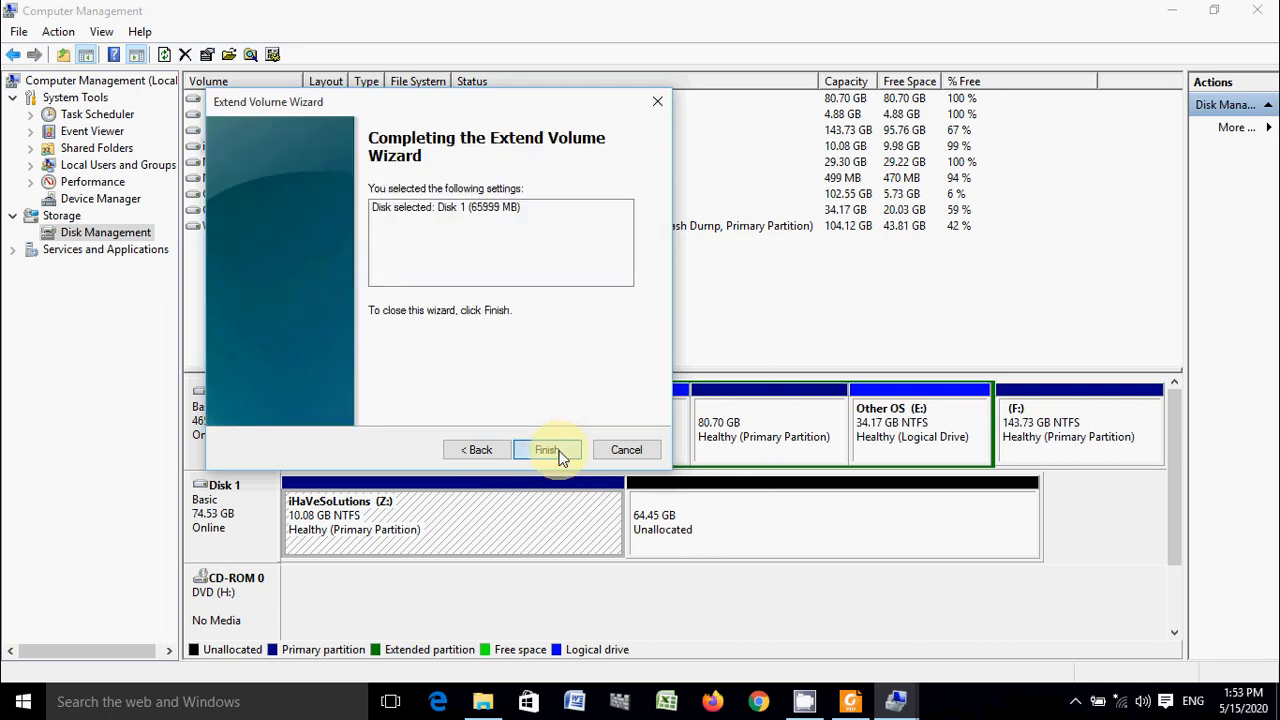
click(548, 450)
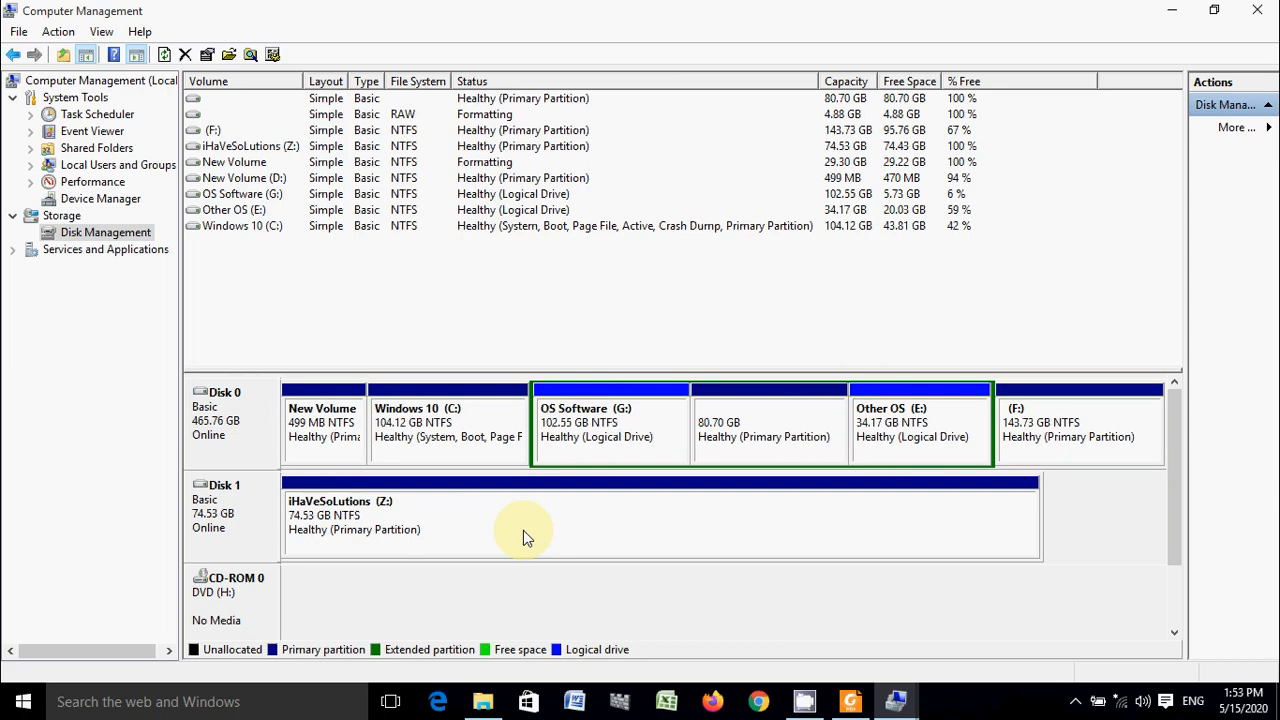
- Switch to This PC in File Explorer to check the Z: drive's size, and return to Disk Management
click(1172, 12)
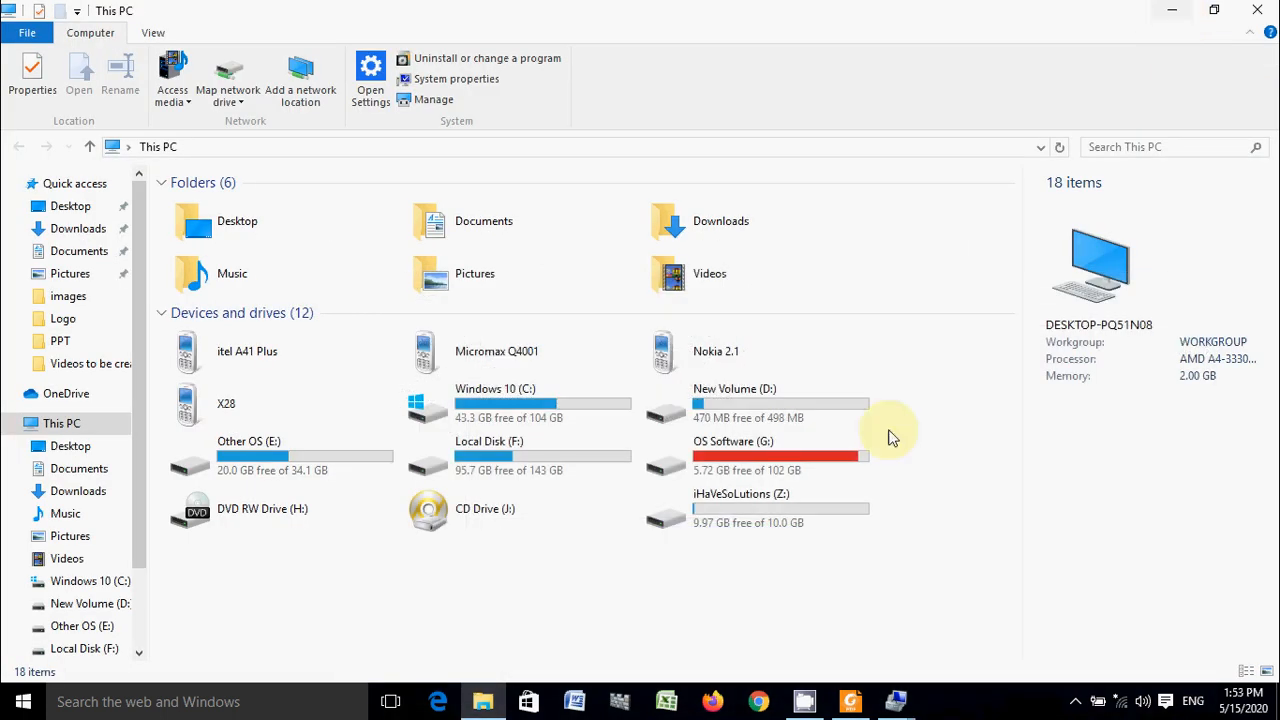
click(757, 523)
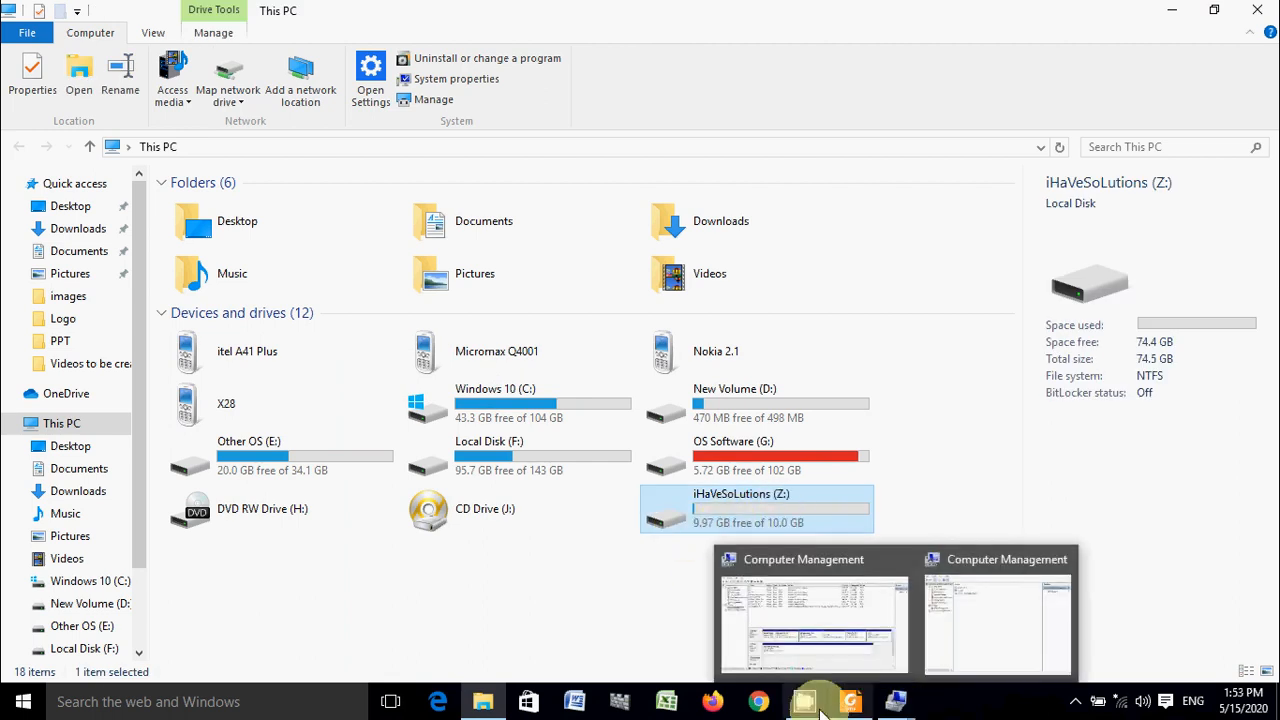
mouse_move(897, 710)
click(837, 645)
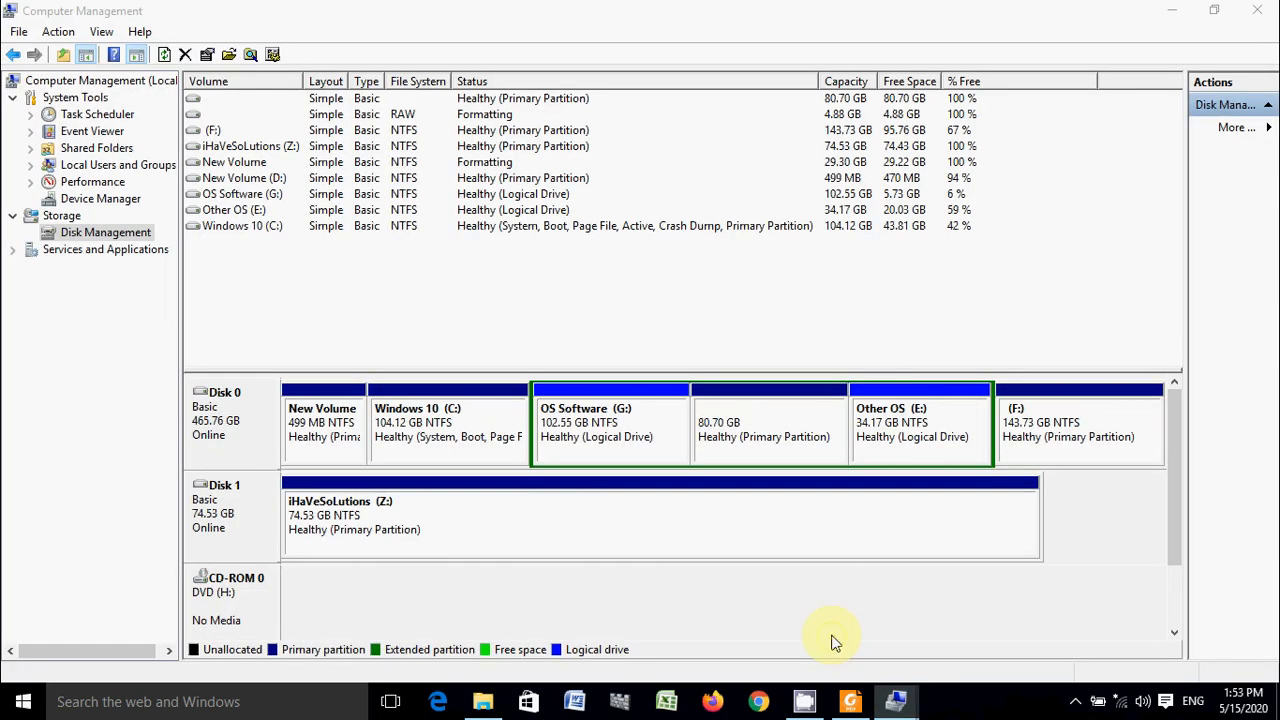
- Quick-format the Z: volume as NTFS with the default allocation unit size and the label iHaVeSoLutions
right_click(652, 523)
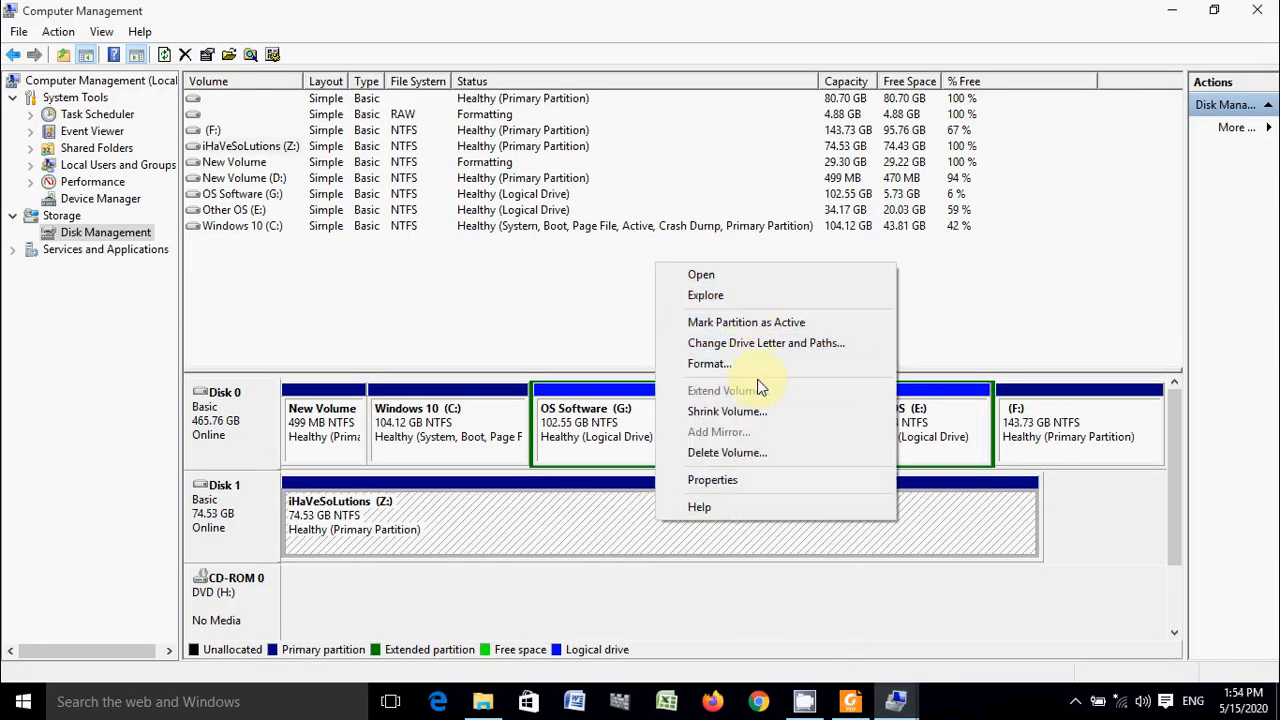
click(731, 368)
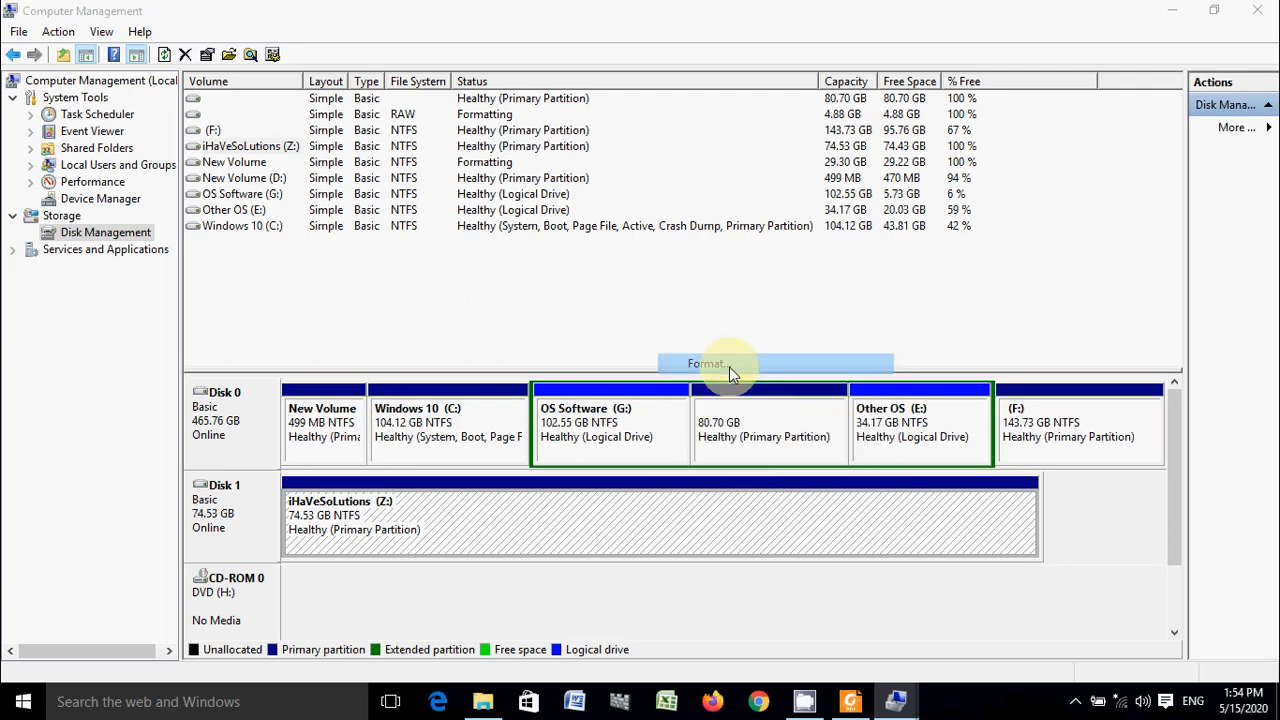
click(677, 432)
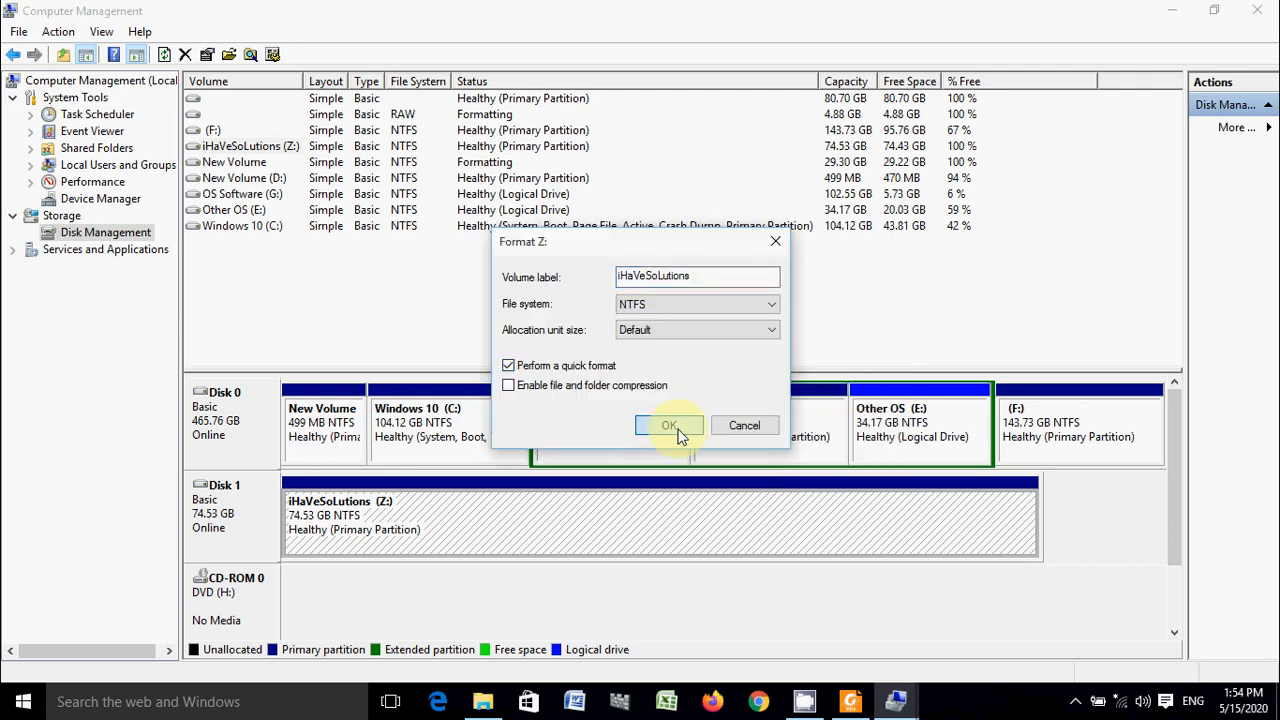
click(703, 424)
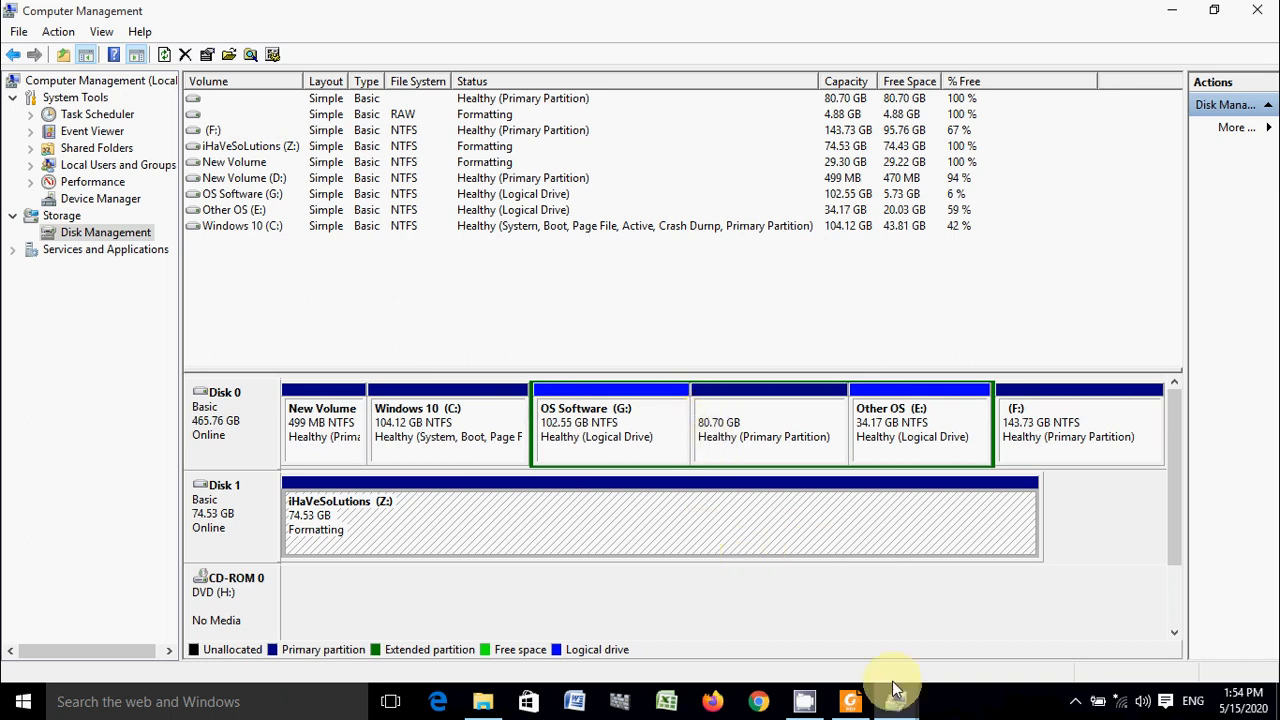
- Close Computer Management and return to This PC in File Explorer
mouse_move(896, 705)
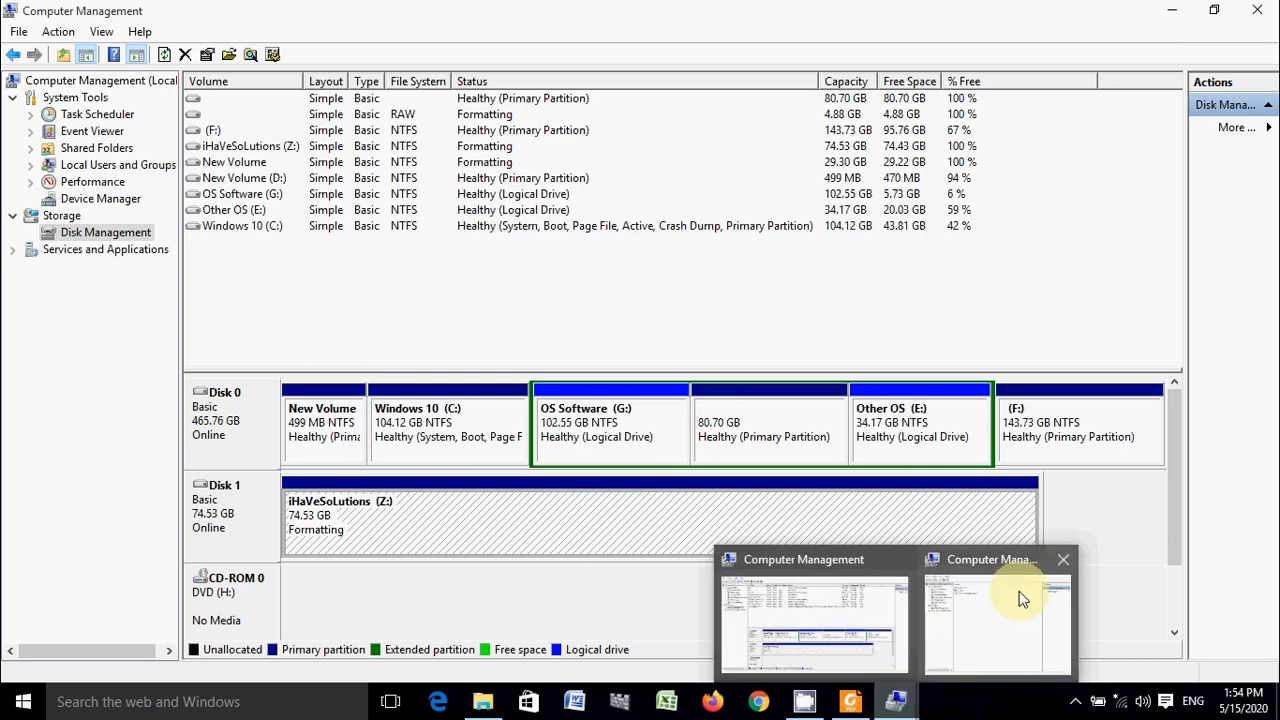
mouse_move(1069, 554)
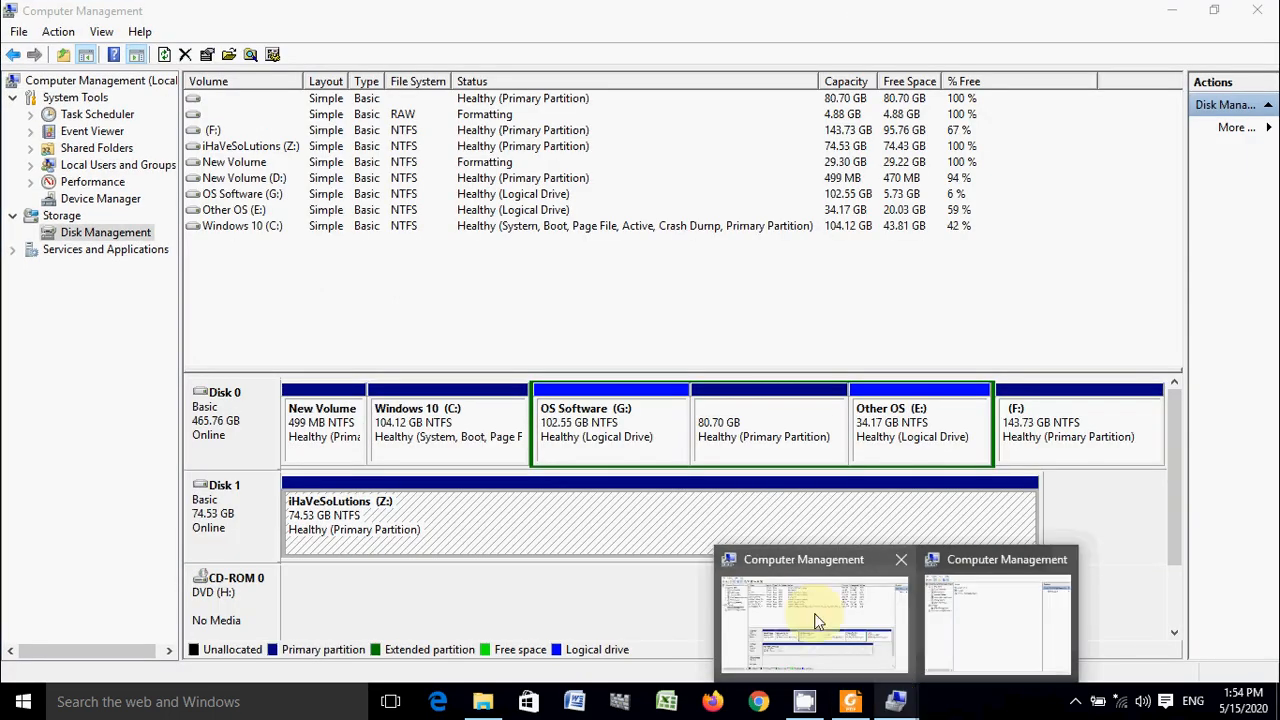
click(818, 568)
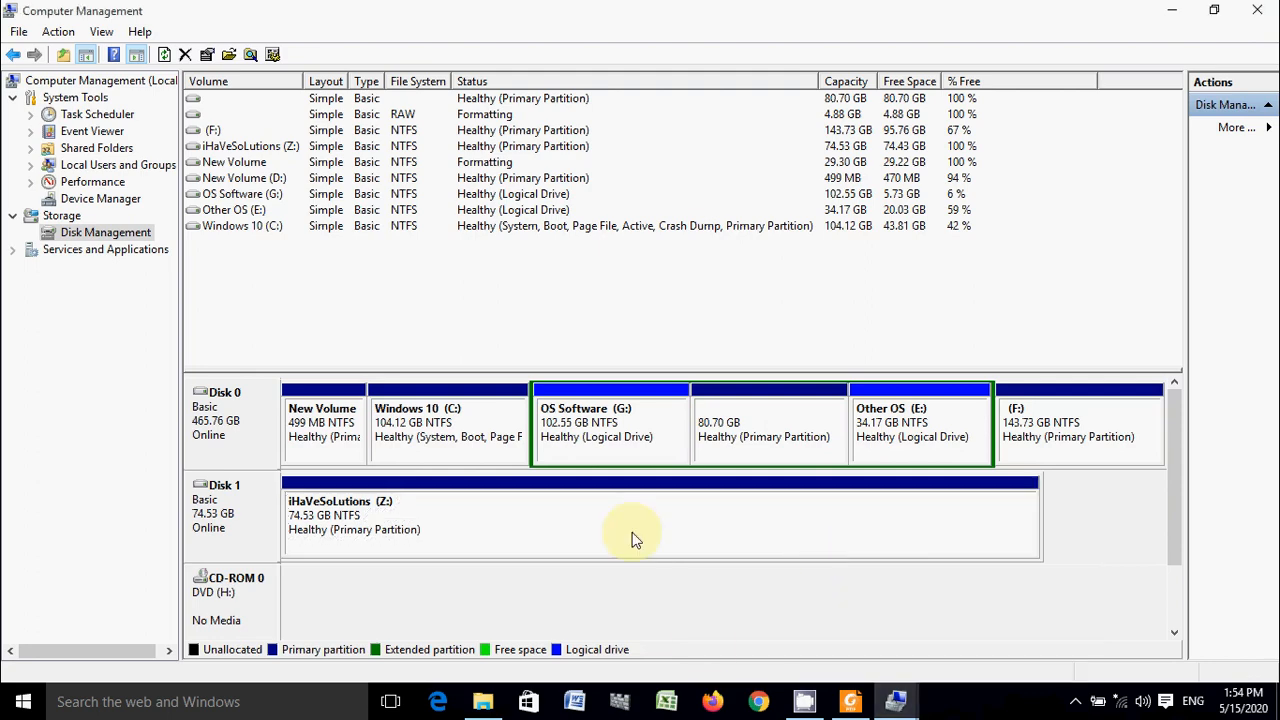
click(1250, 10)
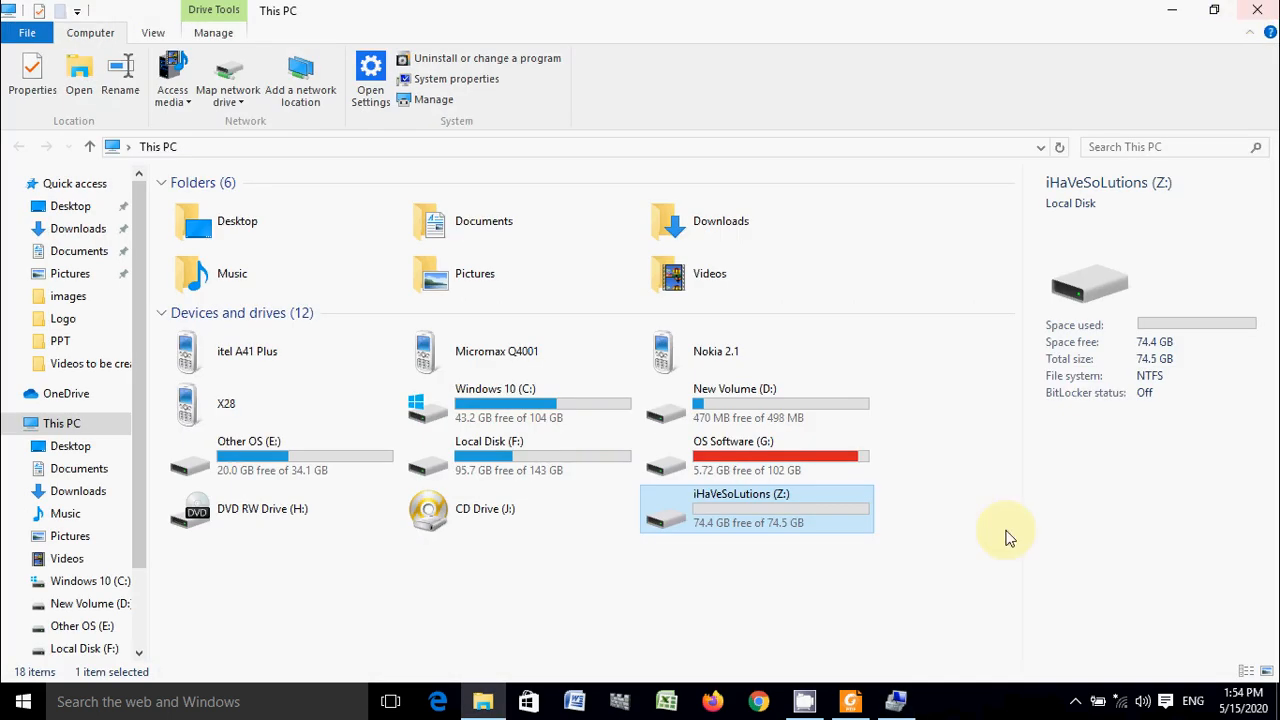
- Examine the Z: drive's capacity and free space in This PC
click(772, 550)
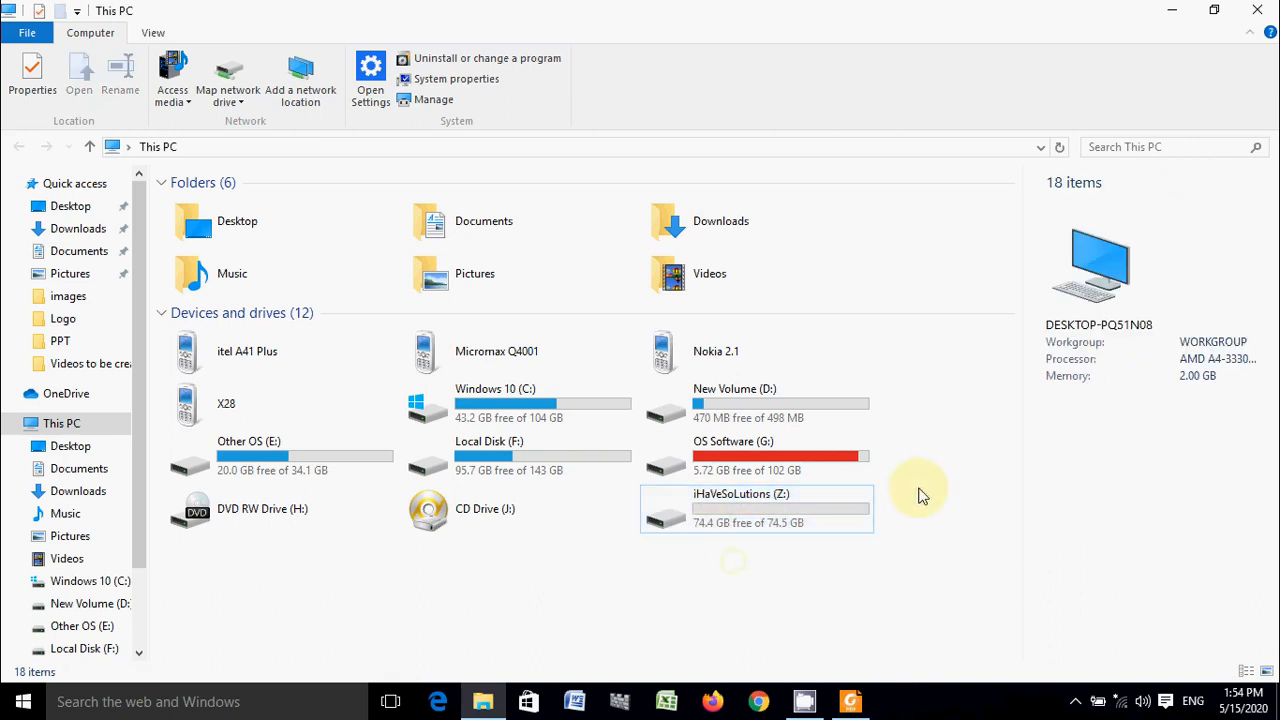
drag(928, 488, 697, 580)
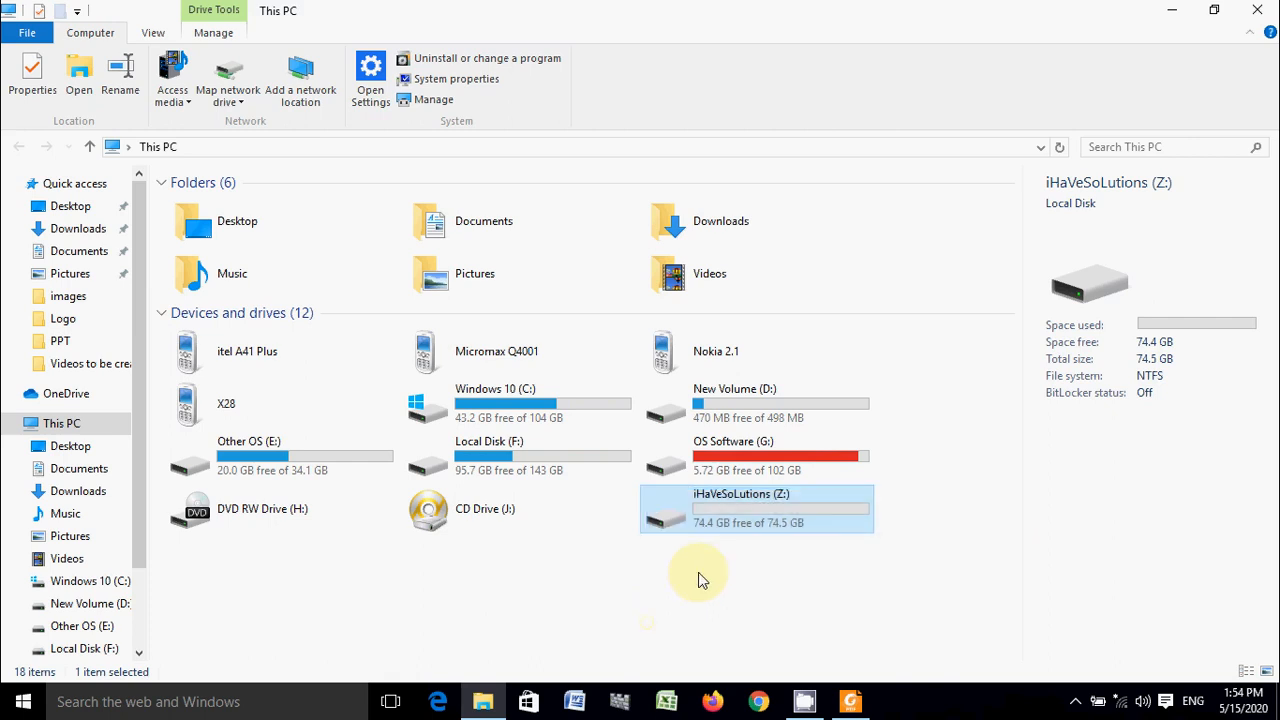
click(730, 568)
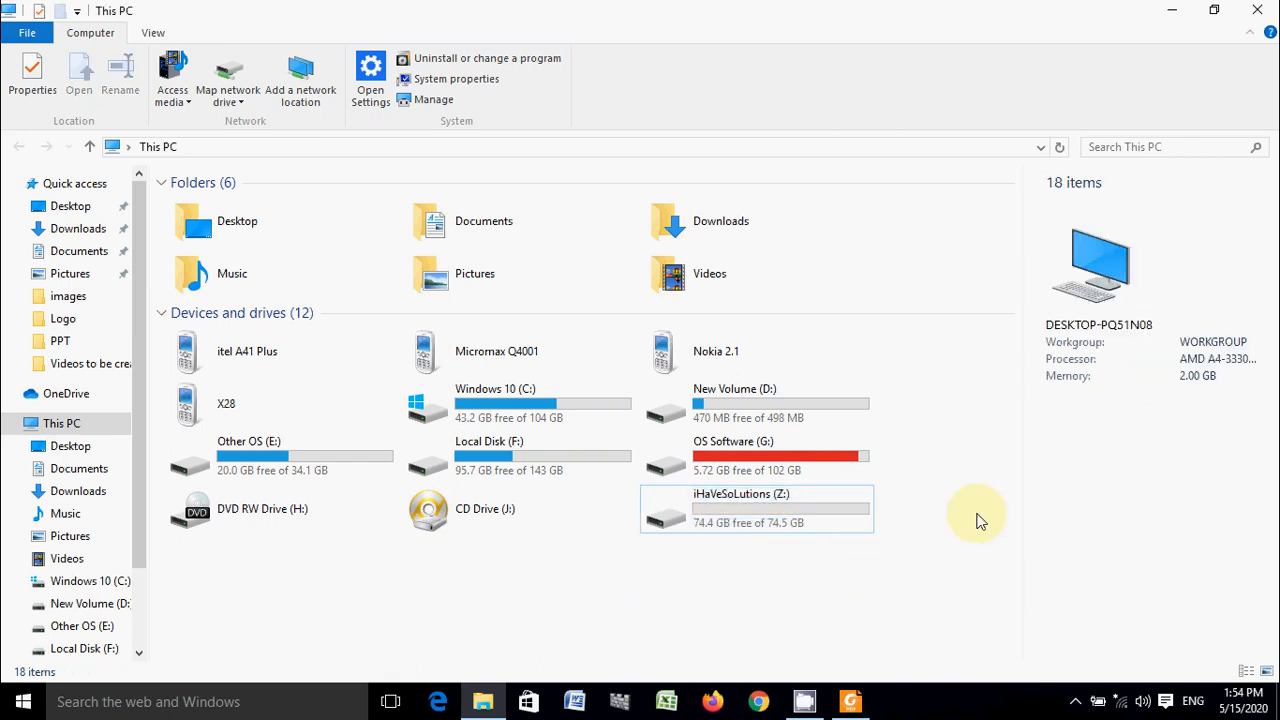